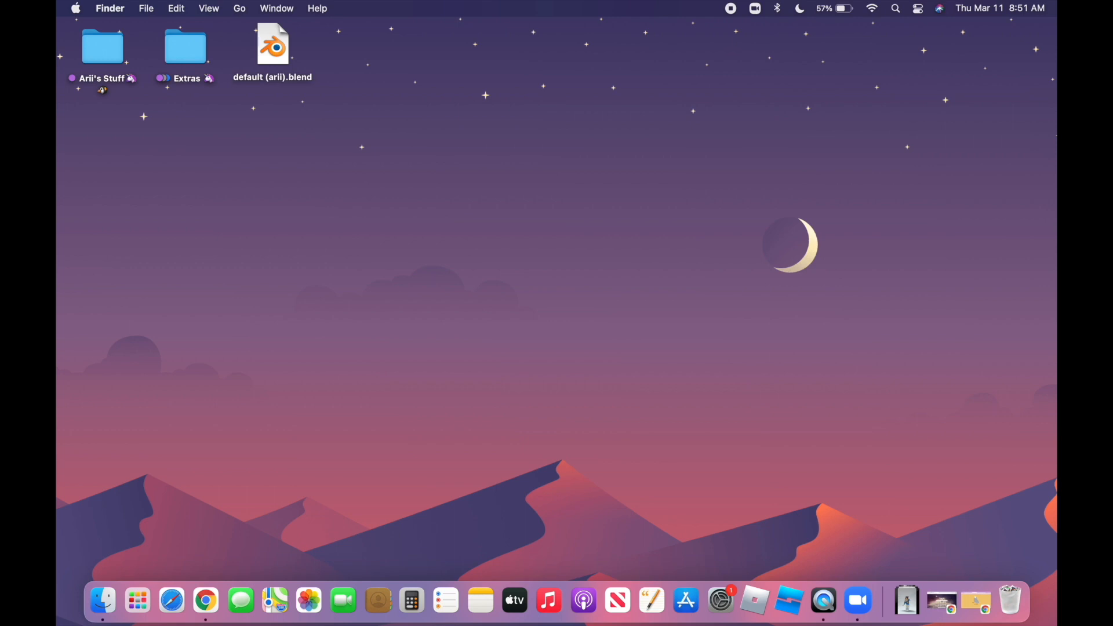
Step: Open Roblox Studio, create a new place from the Baseplate template and show the plugin tools
click(790, 590)
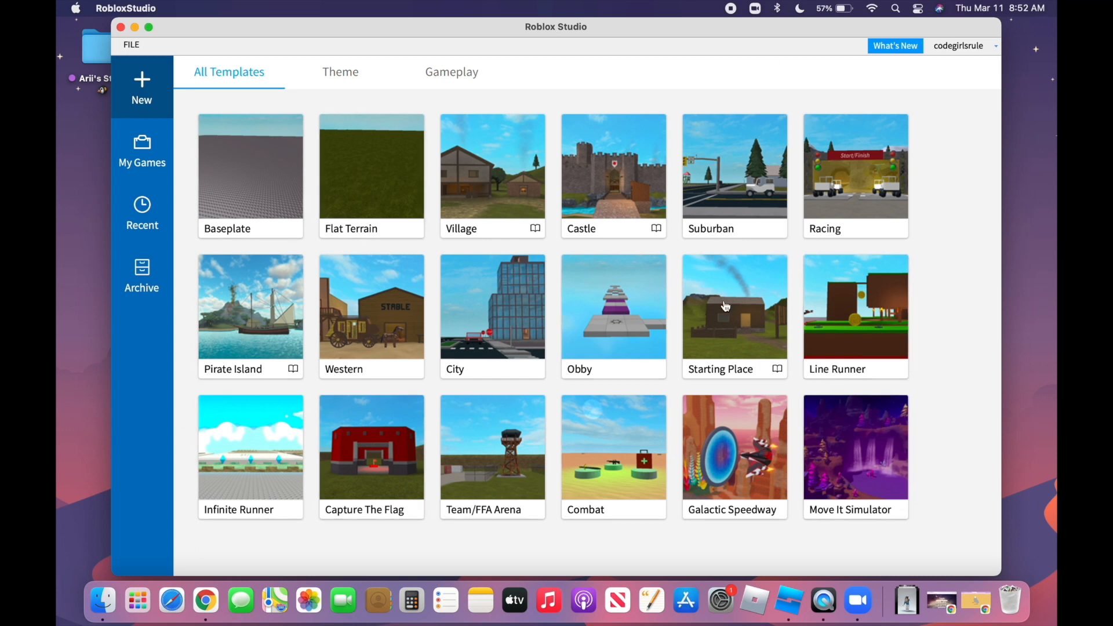
click(273, 160)
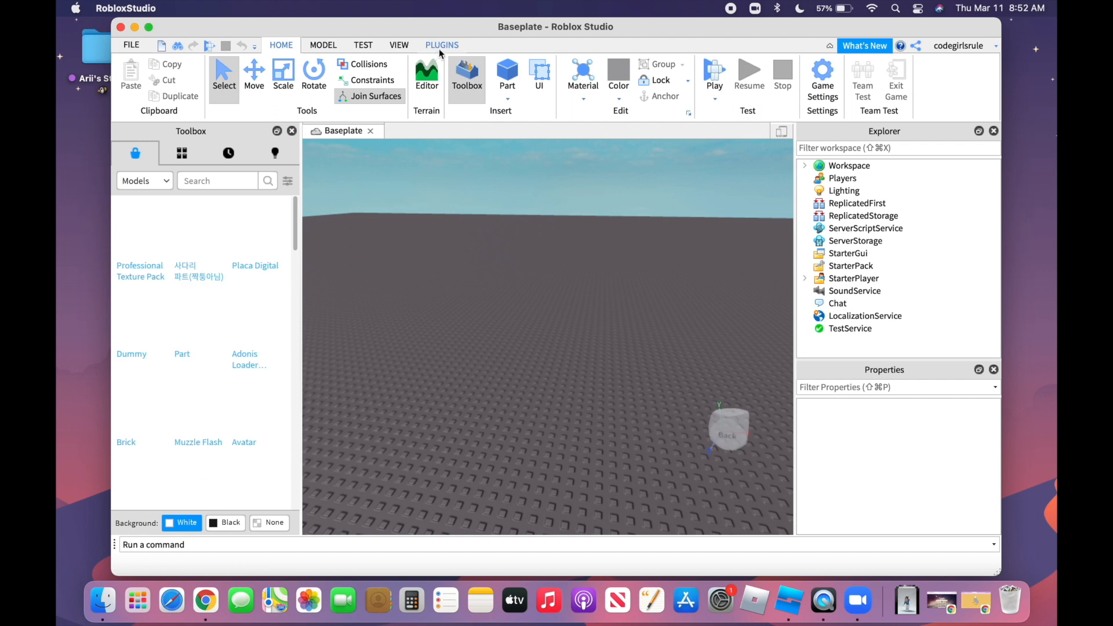
click(441, 46)
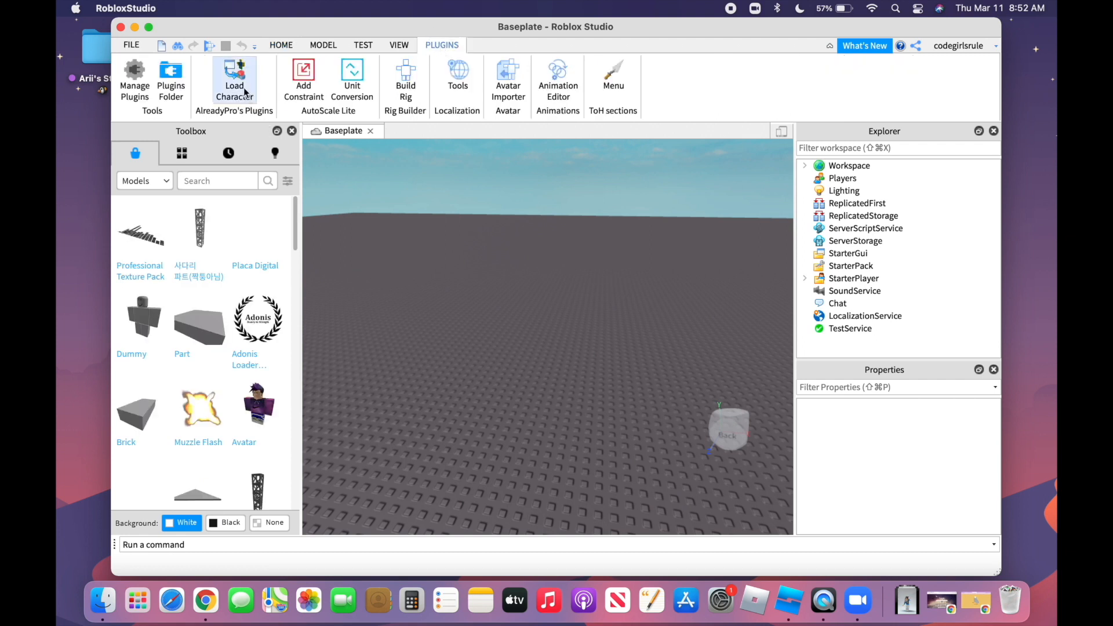
Step: Close the Toolbox, Explorer and Properties, and move the view cube up into the sky area of the viewport
click(292, 131)
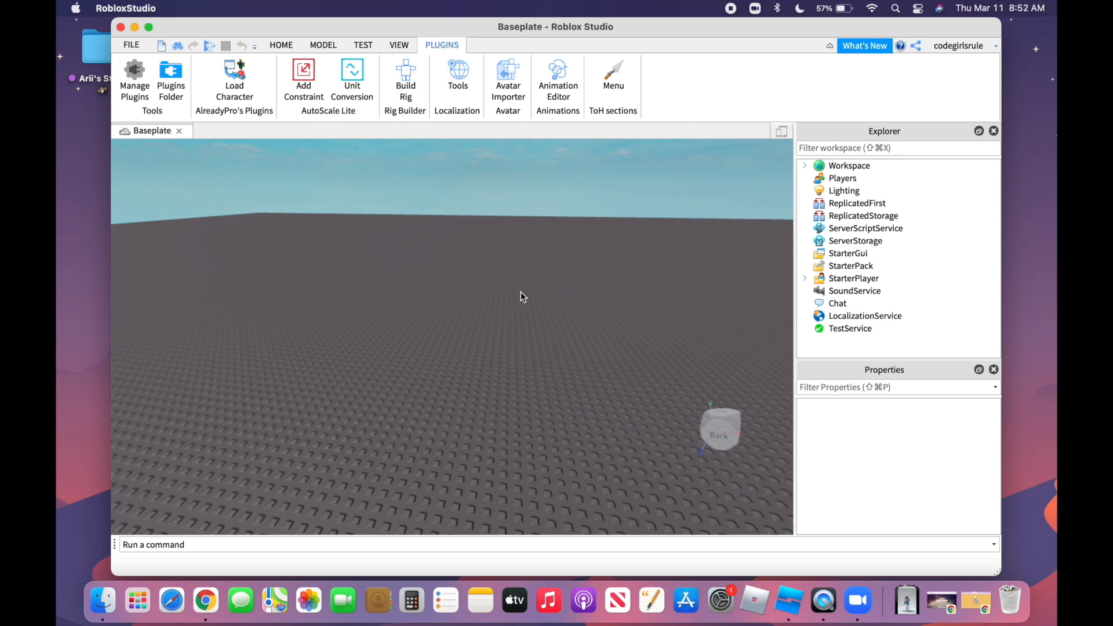
click(994, 131)
click(992, 131)
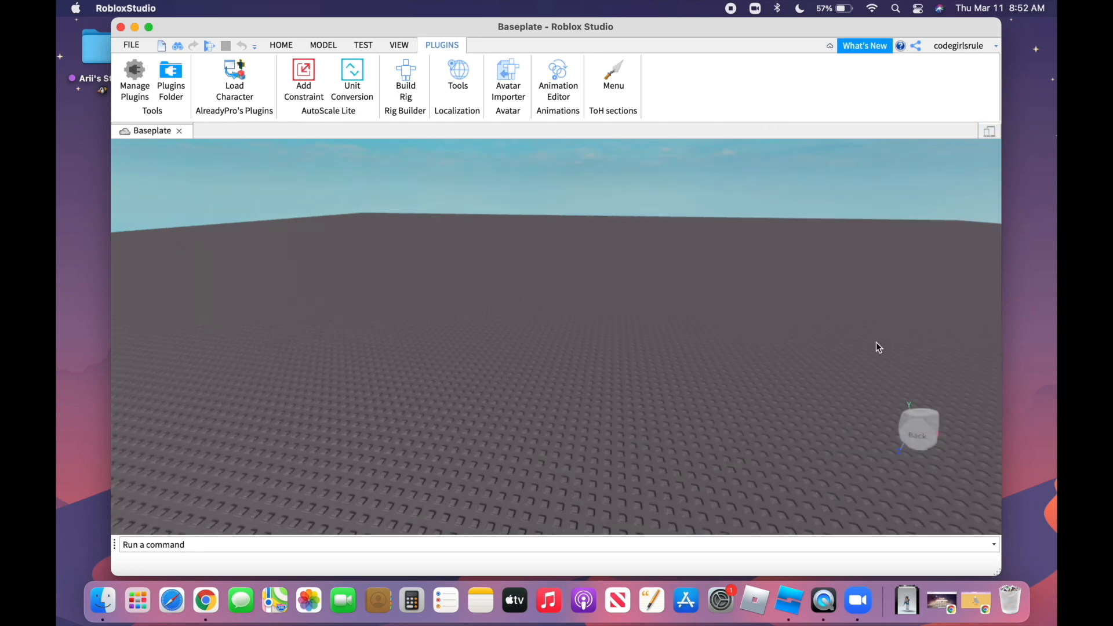
drag(921, 442, 957, 200)
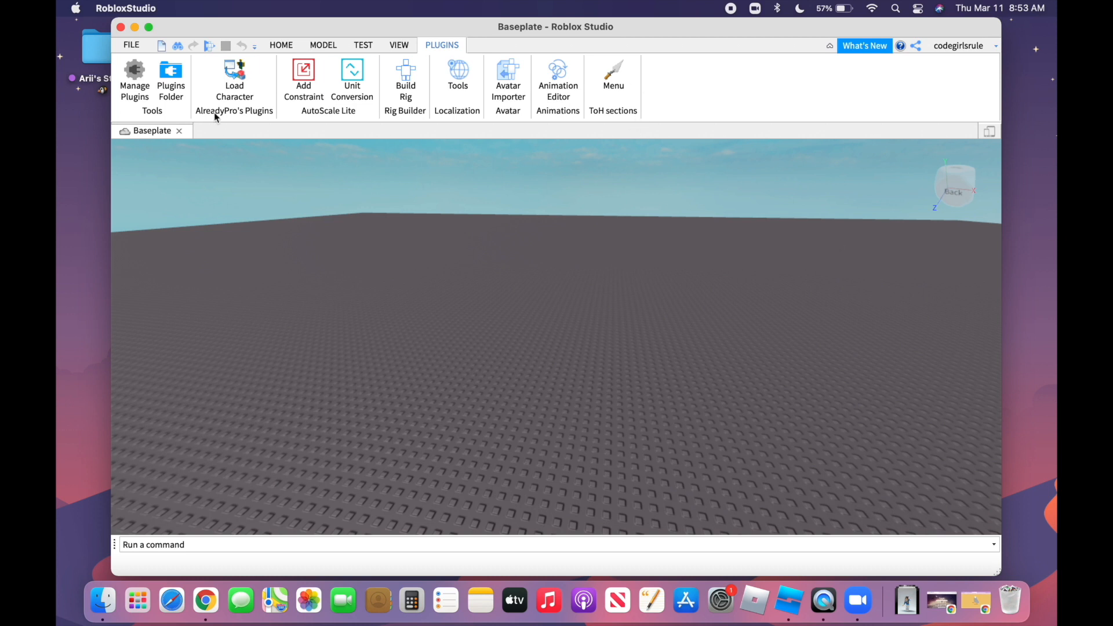
Step: Use the Load Character plugin to spawn the signed-in account's avatar as an R6 character with Spawn at Origin enabled
click(244, 81)
drag(373, 399, 307, 390)
text(codegirlsrule)
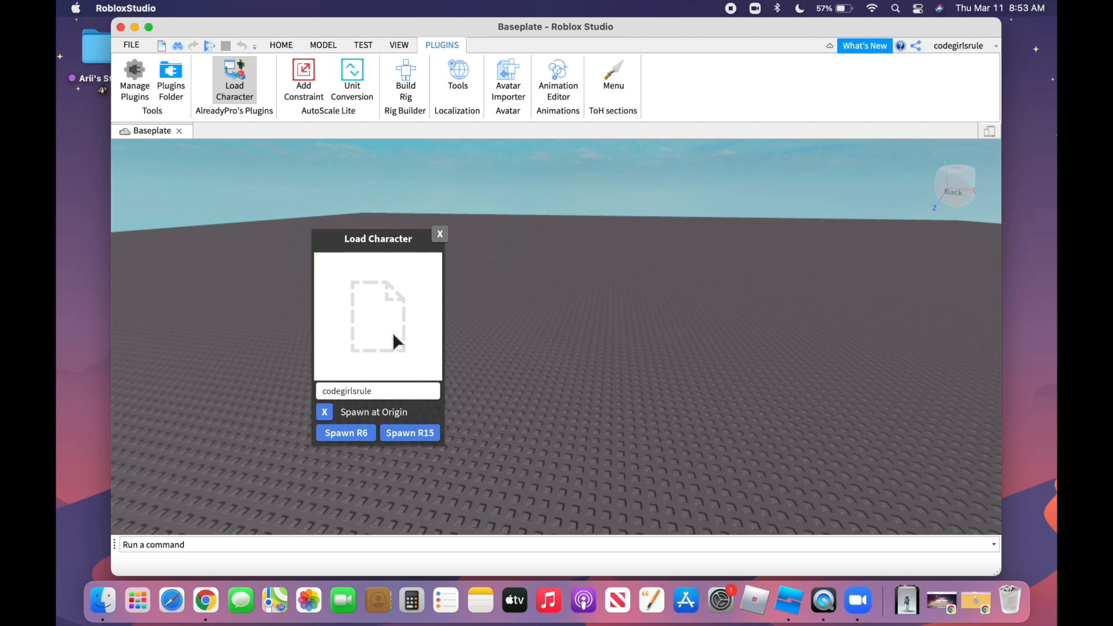
click(326, 413)
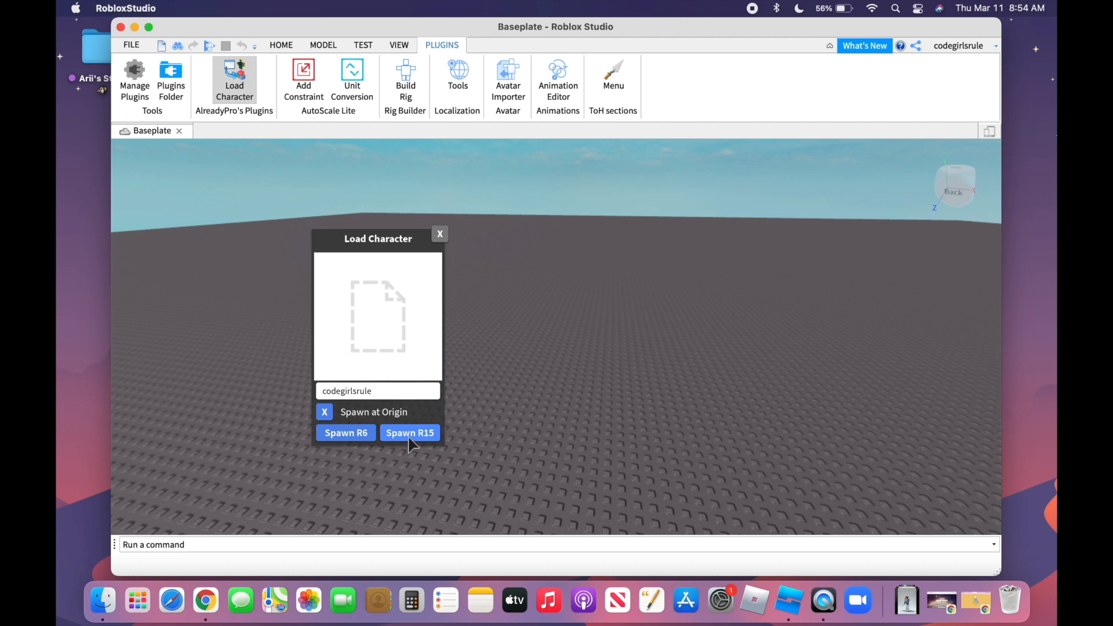
click(362, 435)
right_drag(680, 418, 680, 416)
key(w)
key(s)
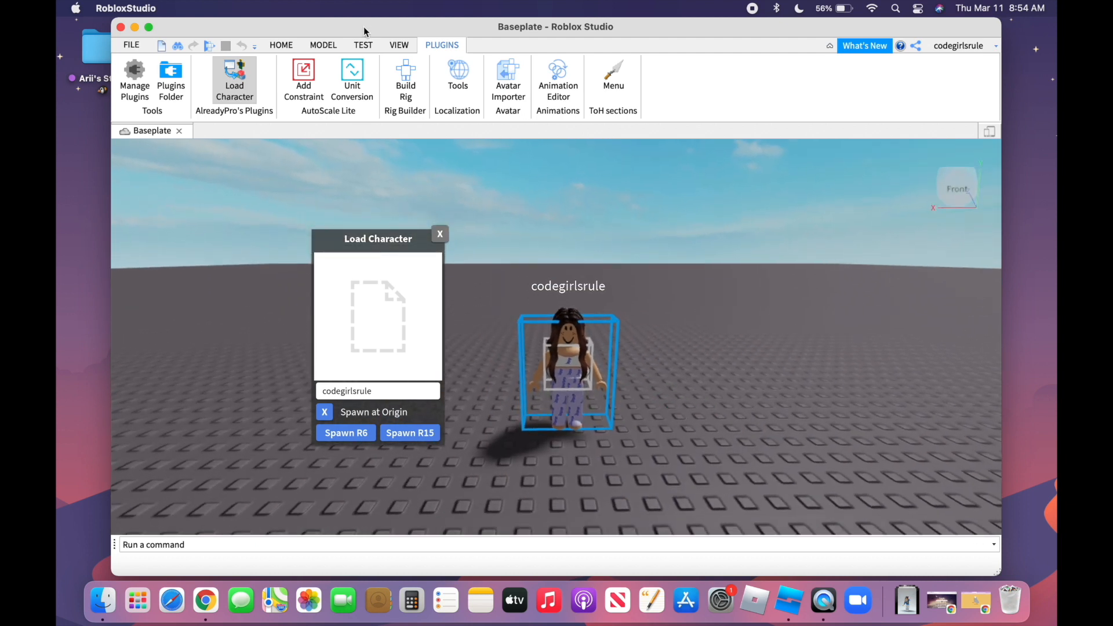
Step: Show the Explorer and export the R6 character to the Desktop, naming the file with the owner's first name followed by "R6"
click(399, 45)
click(136, 78)
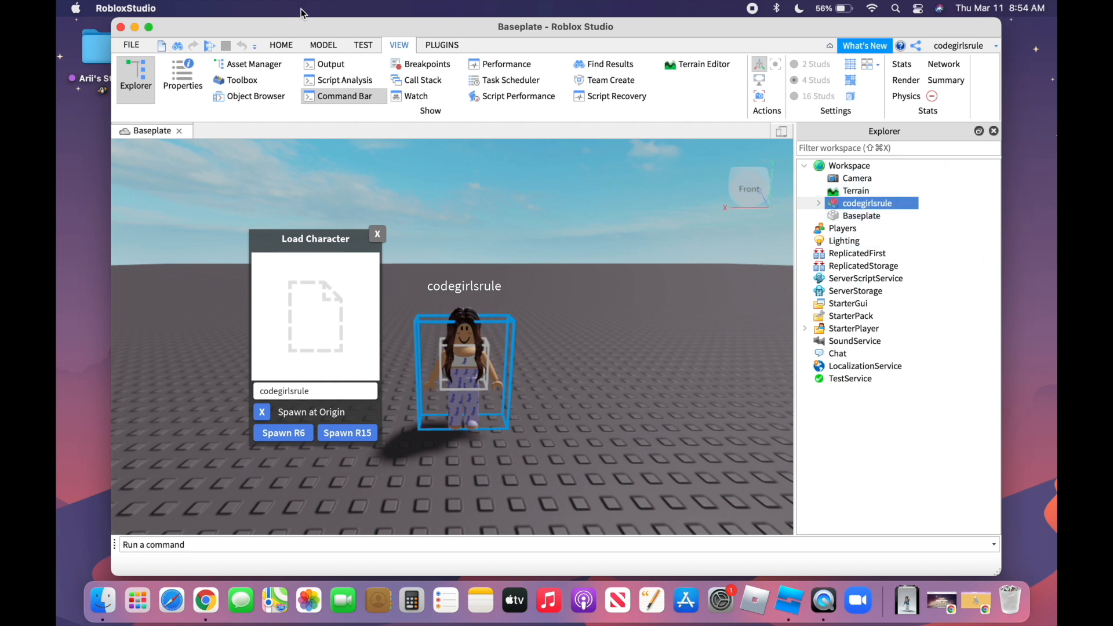
right_click(867, 207)
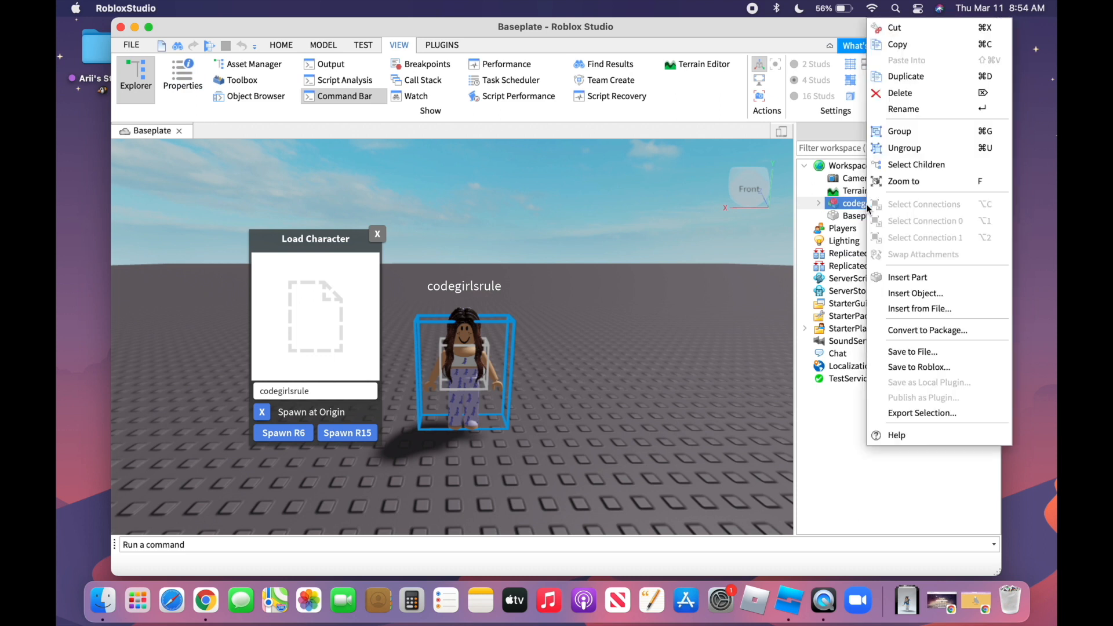
click(933, 412)
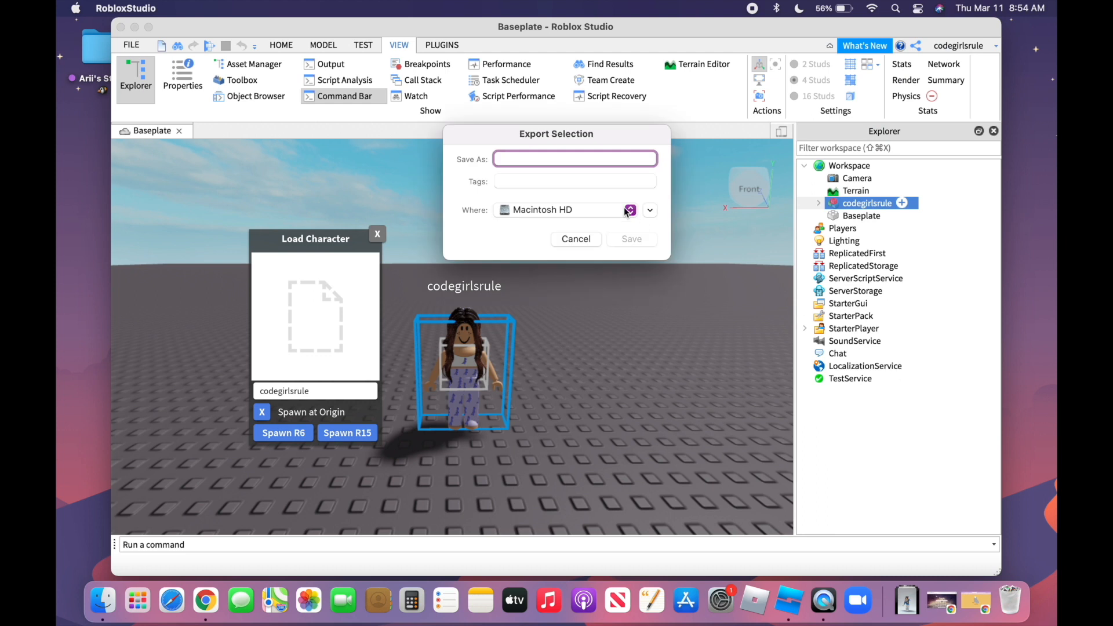
text(Arii R6)
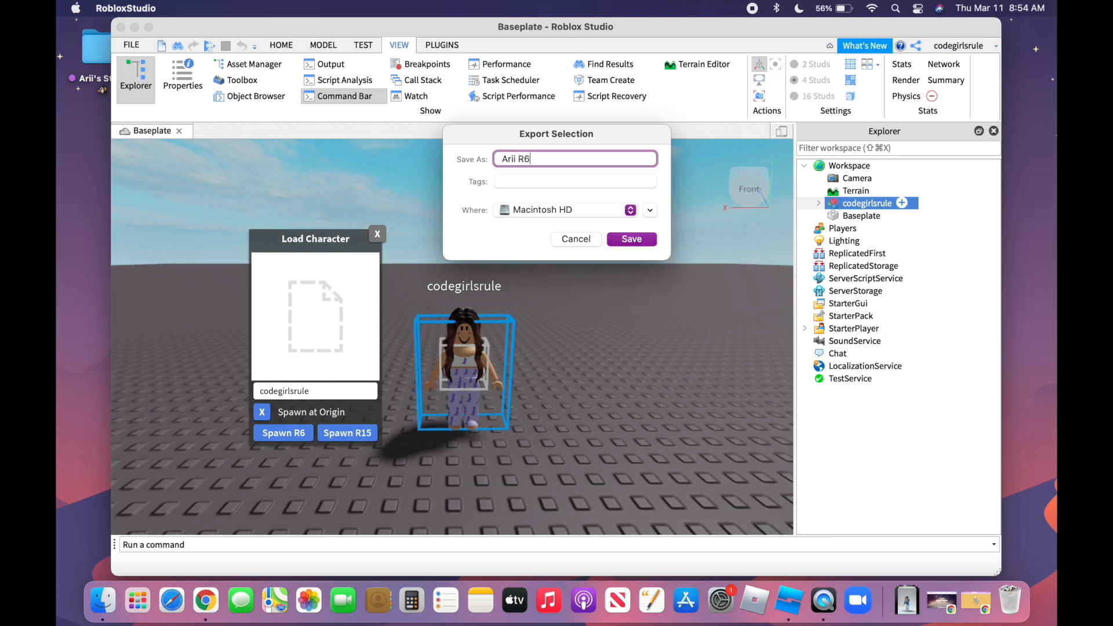
click(551, 214)
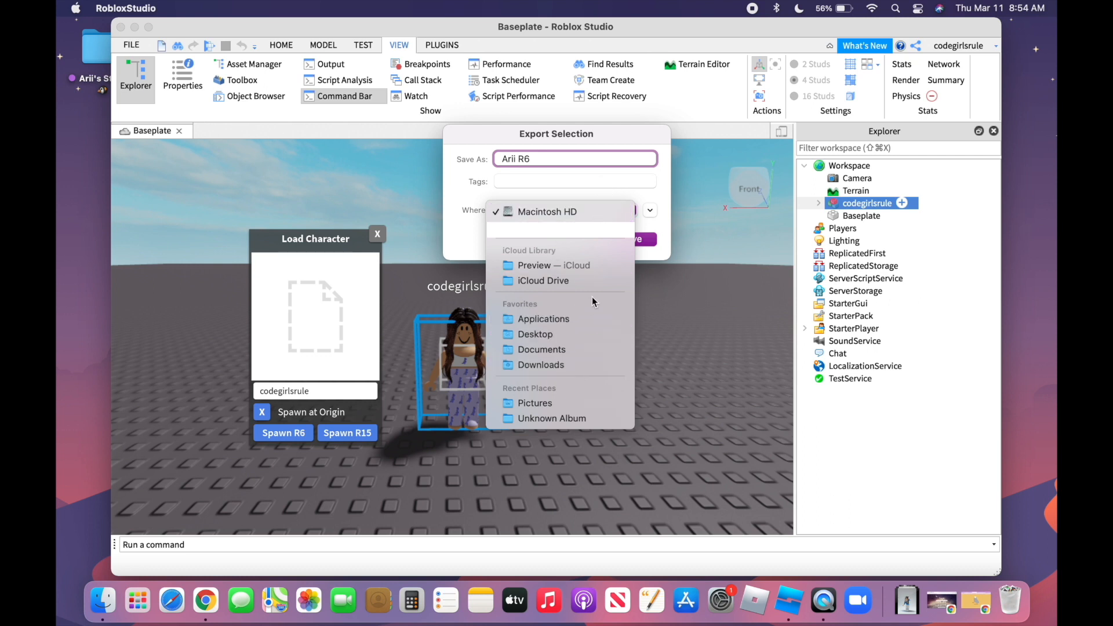
click(572, 334)
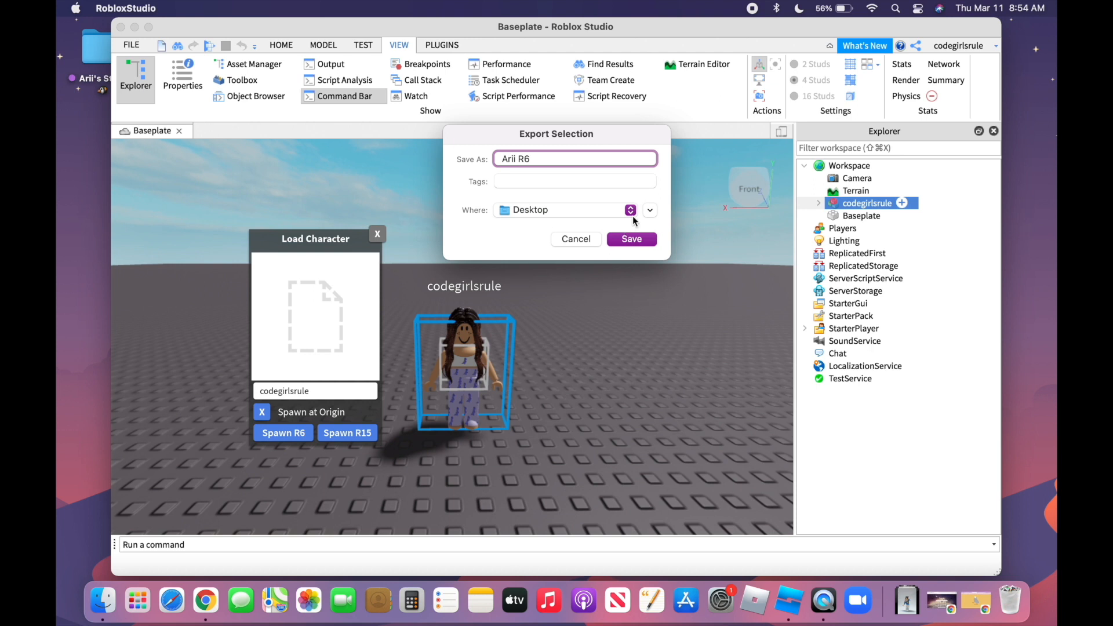
click(629, 239)
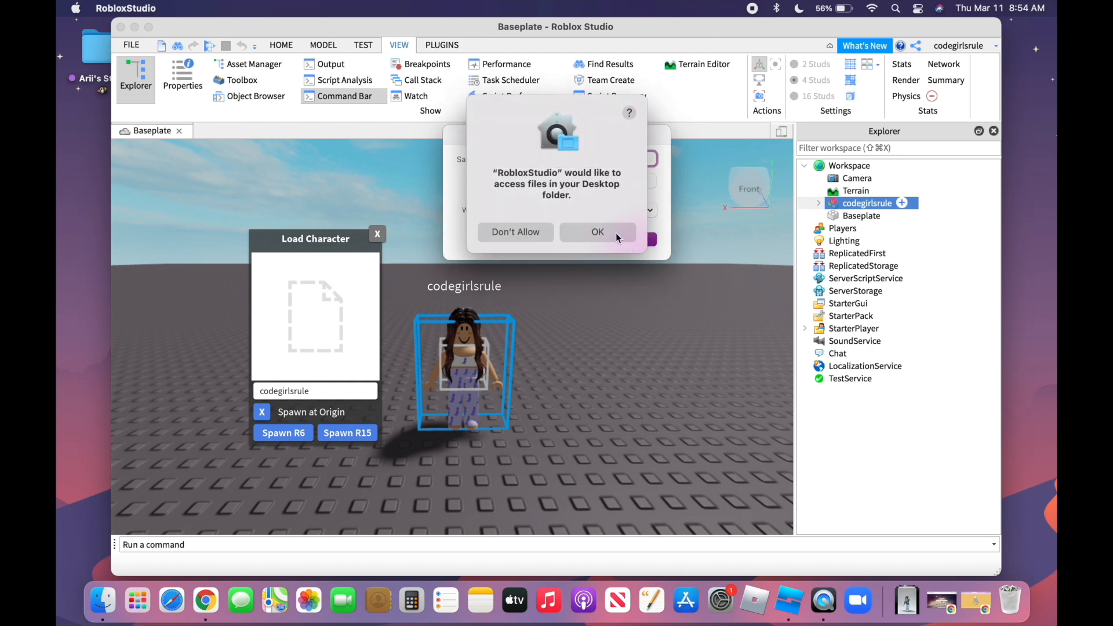
click(590, 230)
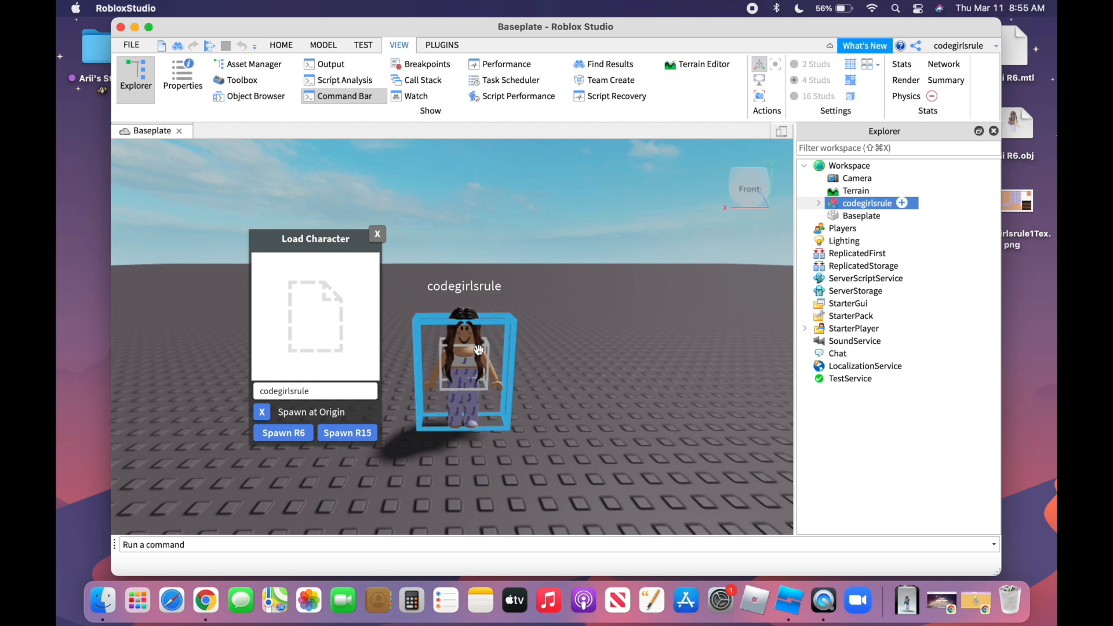
Step: Delete the R6 character from the workspace and spawn the same avatar as an R15 character
key(Delete)
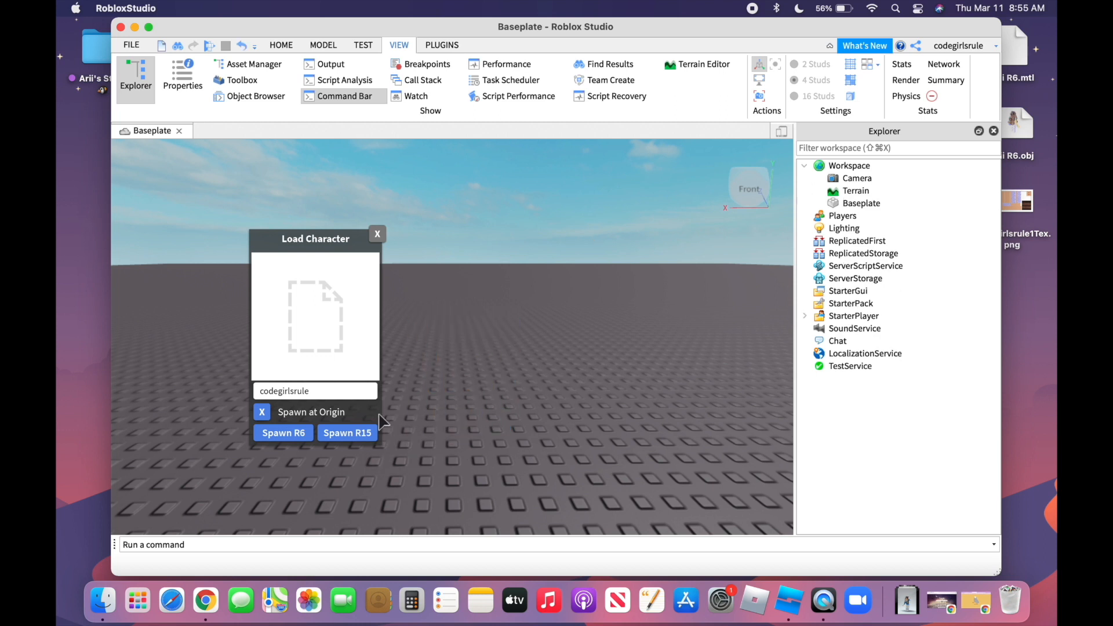
click(362, 435)
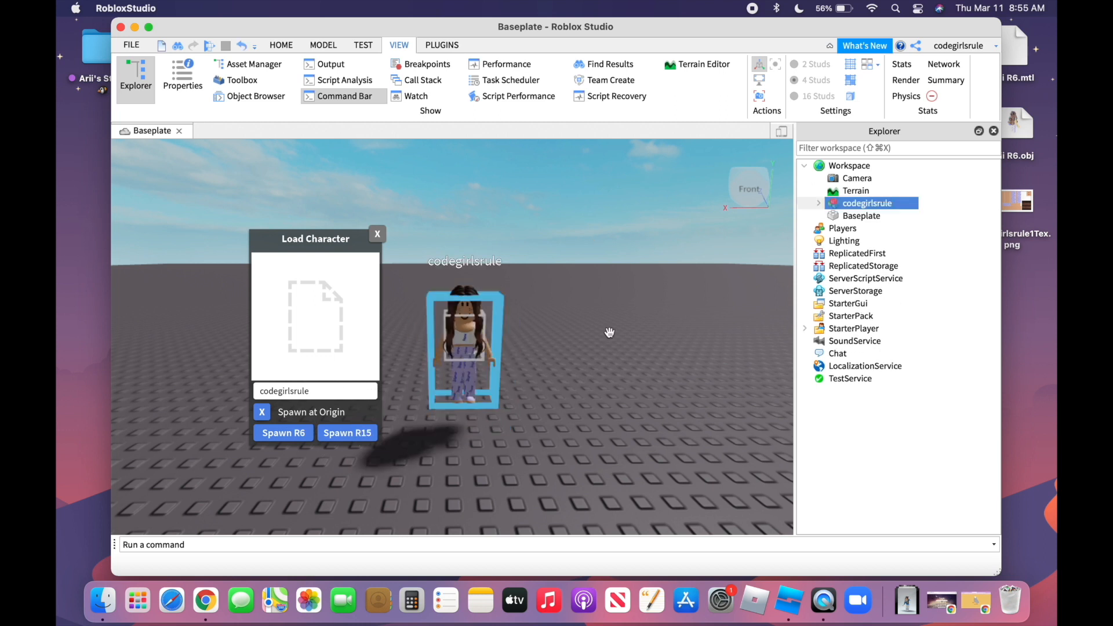
click(297, 431)
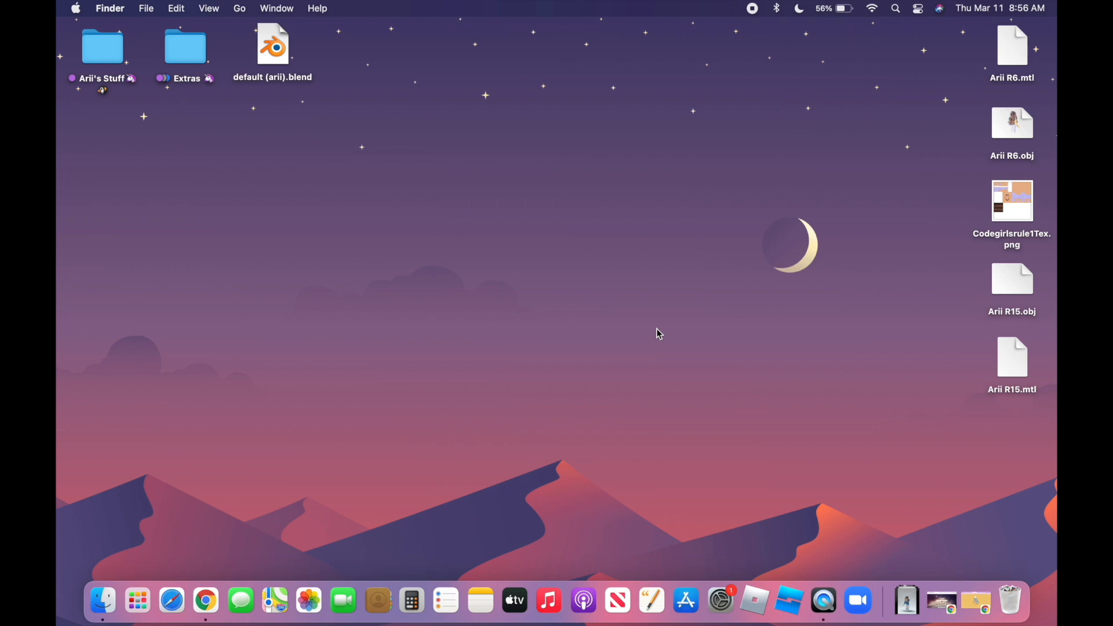
Step: Search the Mac for "blender", switch to Blender and dismiss its splash screen
key(super+space)
text(blender)
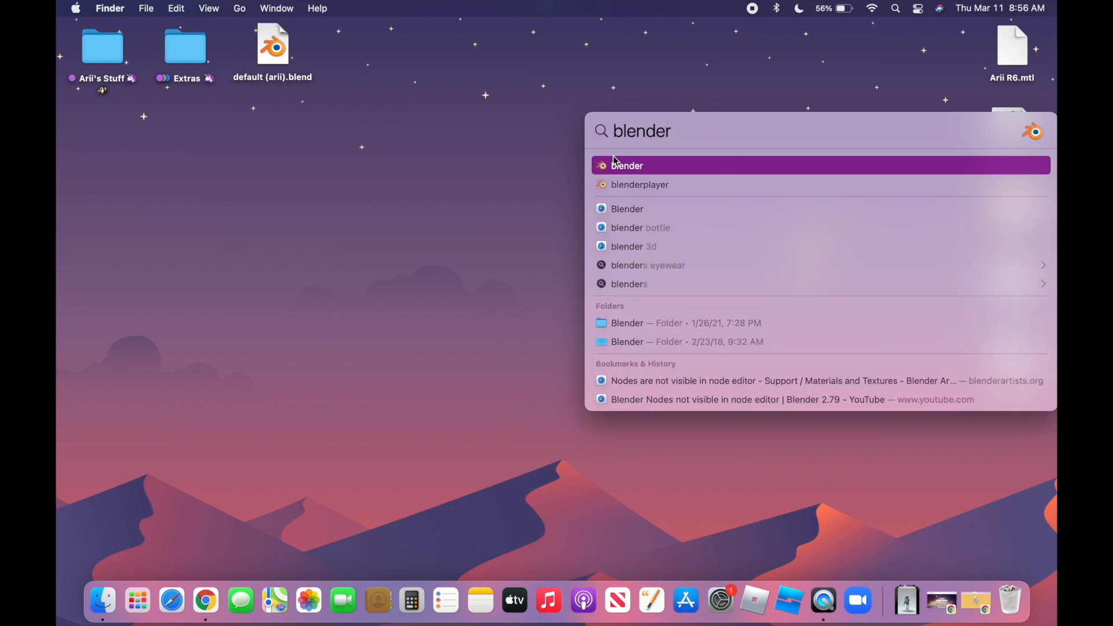
click(684, 169)
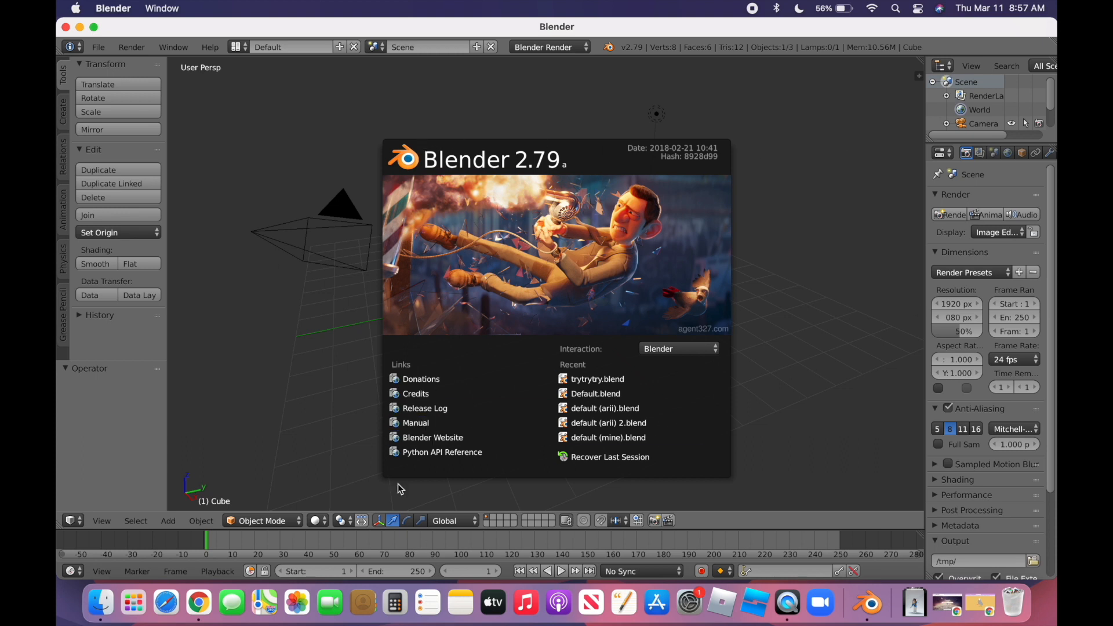
click(761, 200)
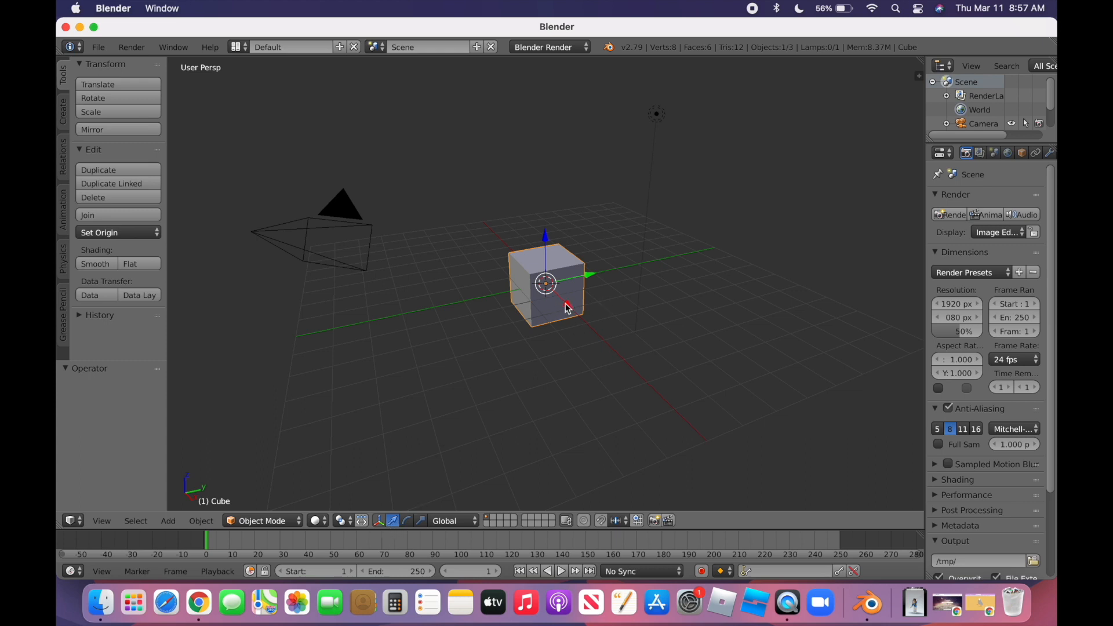
Step: Move the default cube slightly, and rotate it about 324° around Y and about -26.2° around X
drag(568, 309, 563, 259)
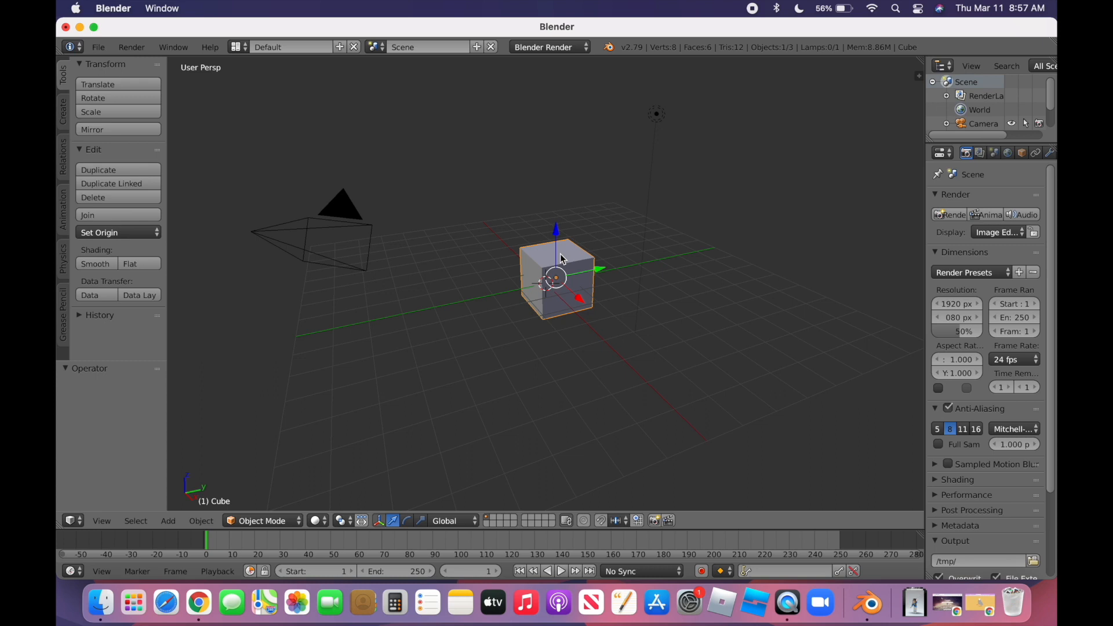
click(408, 523)
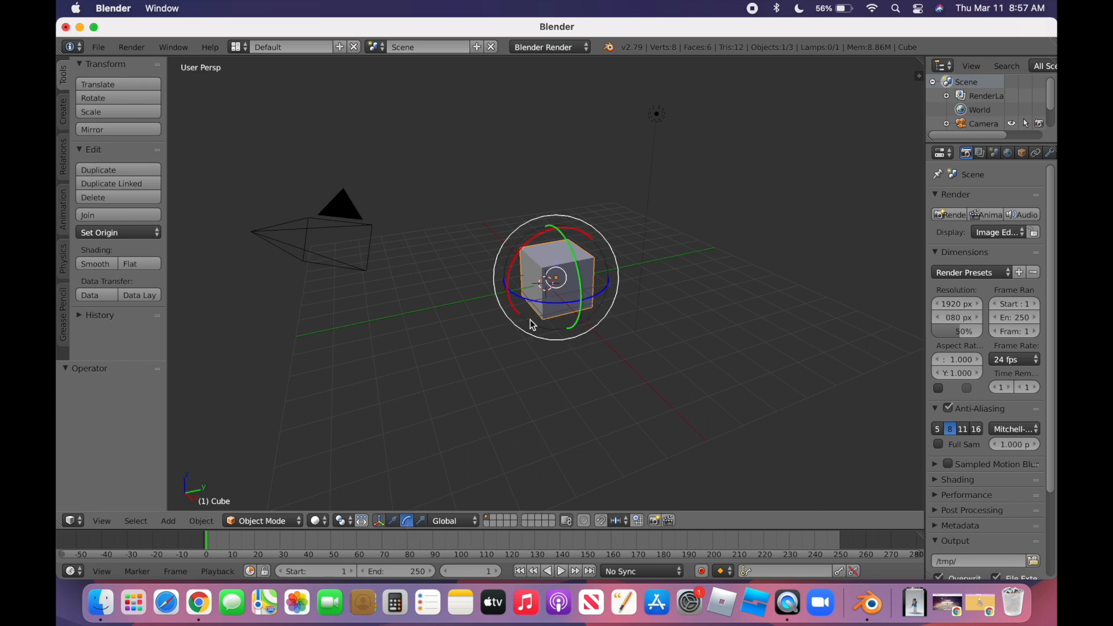
drag(525, 302, 560, 313)
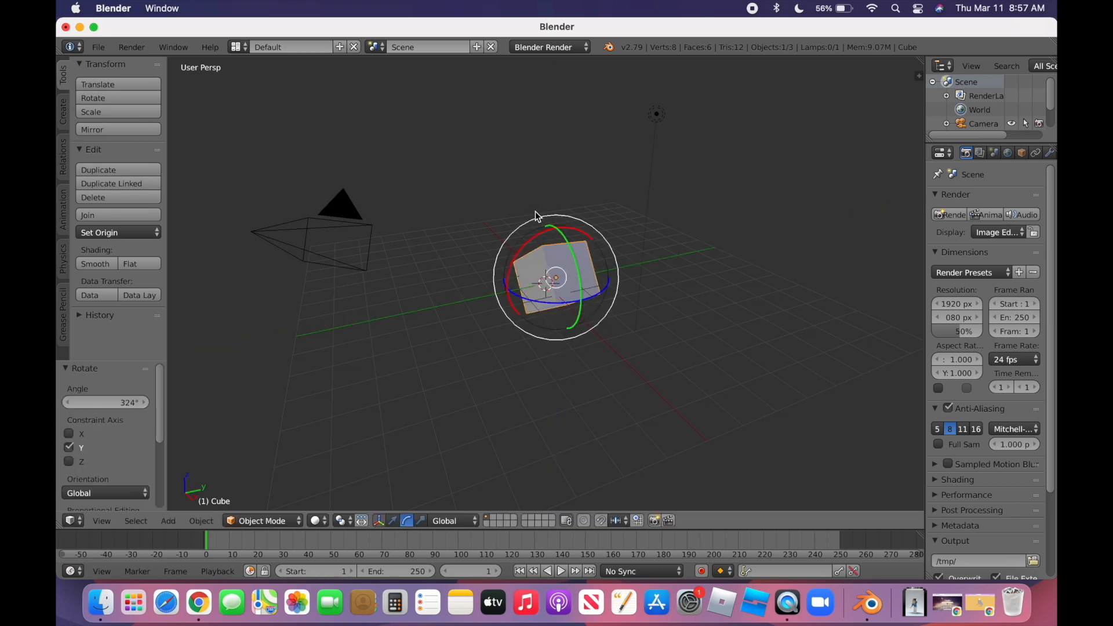
drag(541, 221, 577, 204)
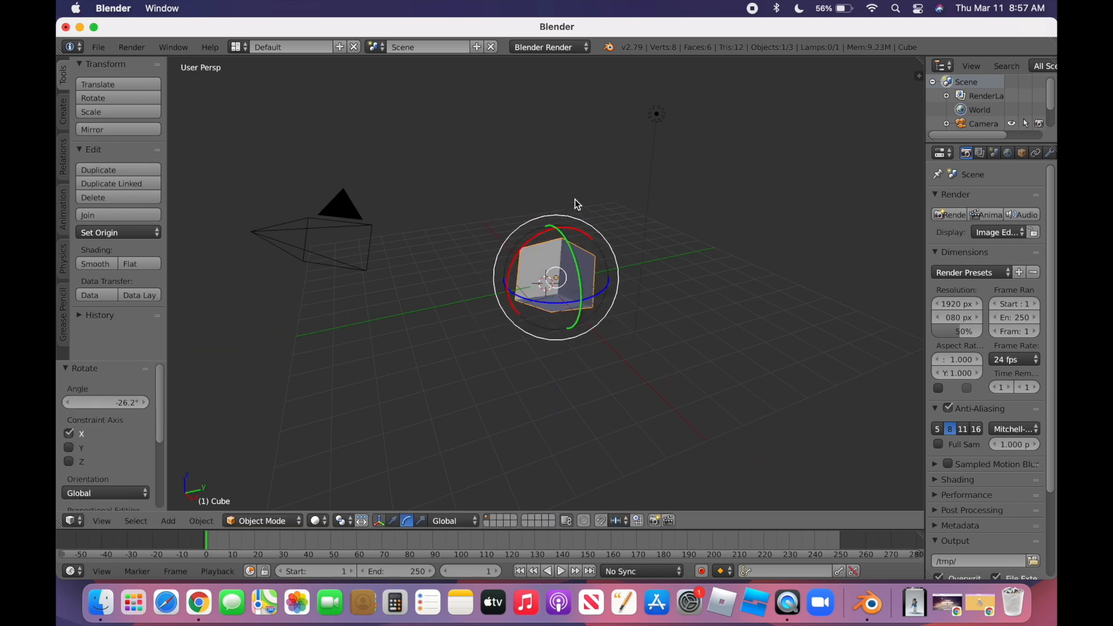
Step: Undo the rotations of the default cube
key(ctrl+z)
key(ctrl+z)
key(ctrl+z)
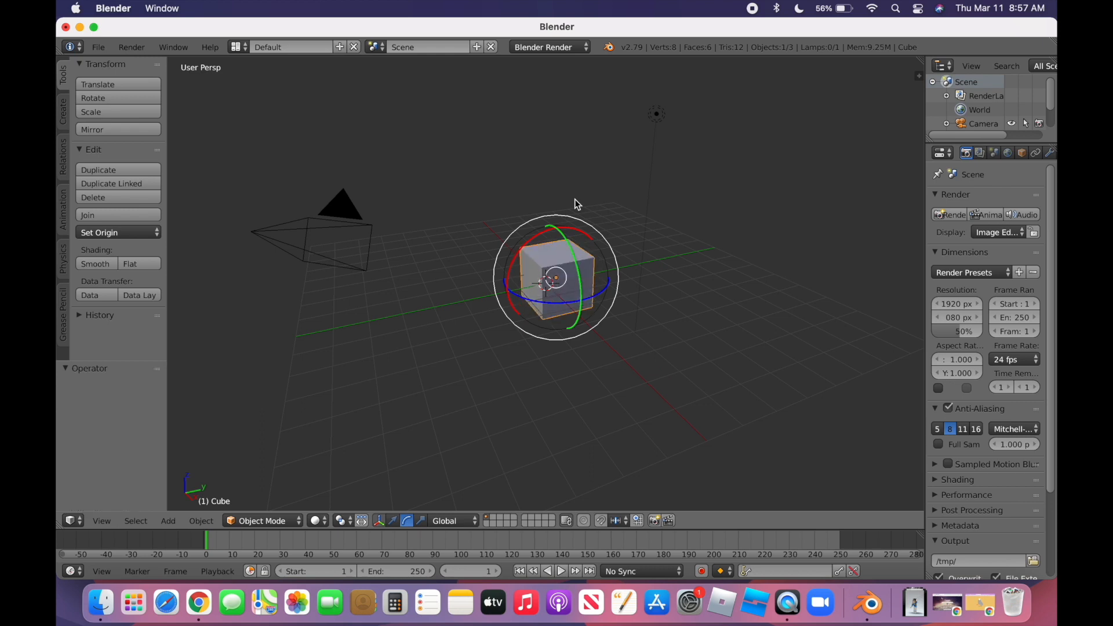
Step: Scale the default cube by about 2.59 along Y, enlarge it along X, and scale it about 3.15 along Z
click(415, 522)
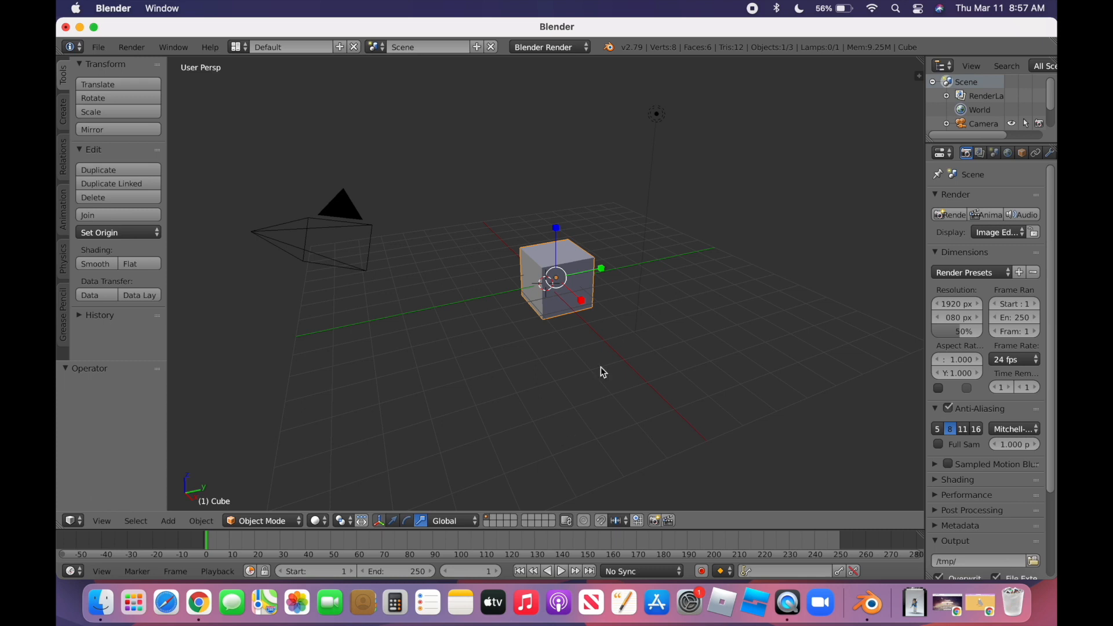
drag(589, 266, 643, 263)
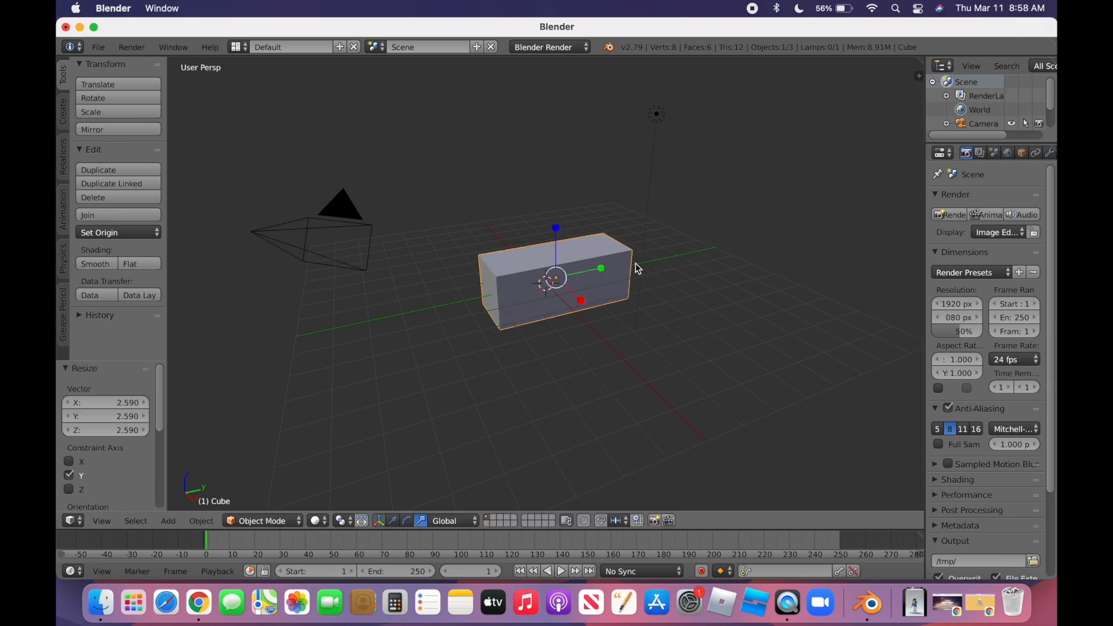
drag(573, 296, 599, 318)
drag(557, 256, 558, 194)
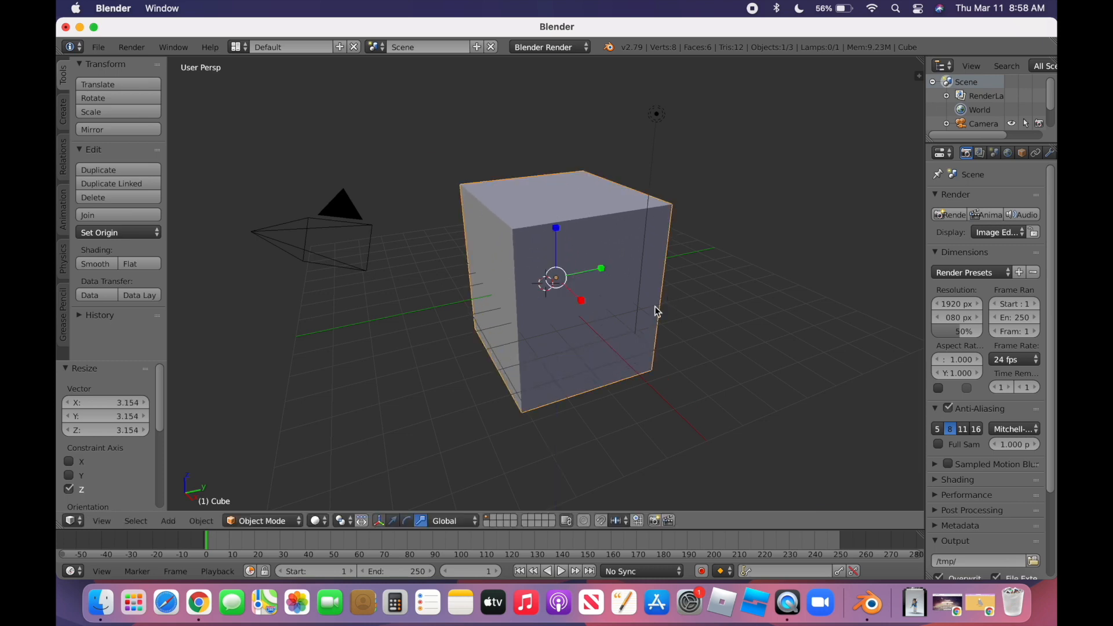
Step: Undo the scaling of the default cube on all three axes
key(ctrl+z)
key(ctrl+z)
key(ctrl+z)
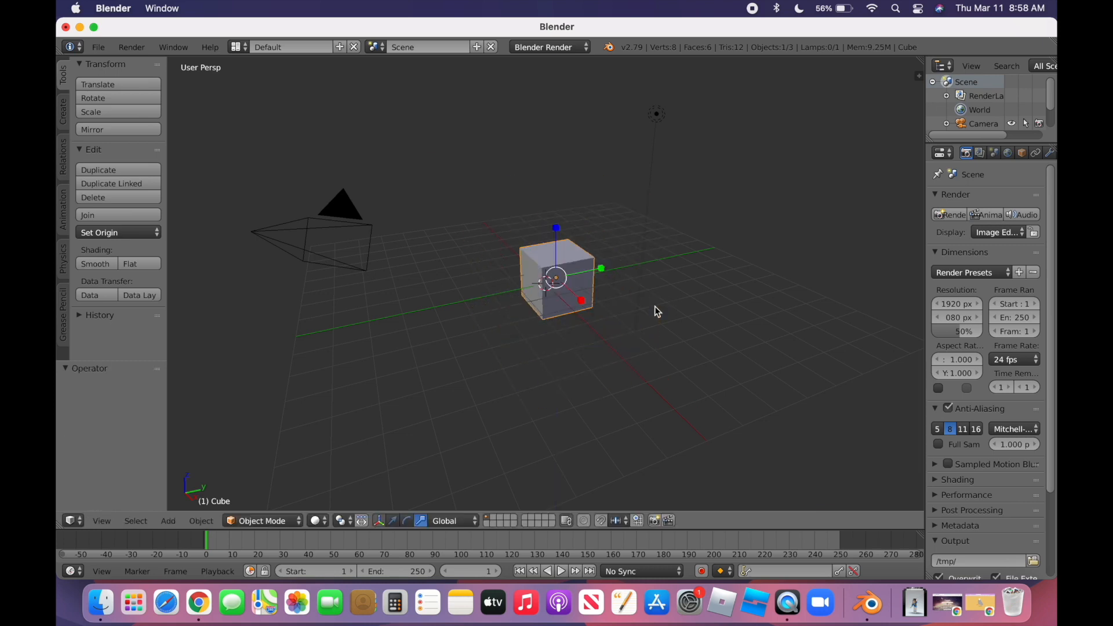
Step: Delete the default cube from the scene and widen the Outliner and Properties area
click(654, 307)
key(x)
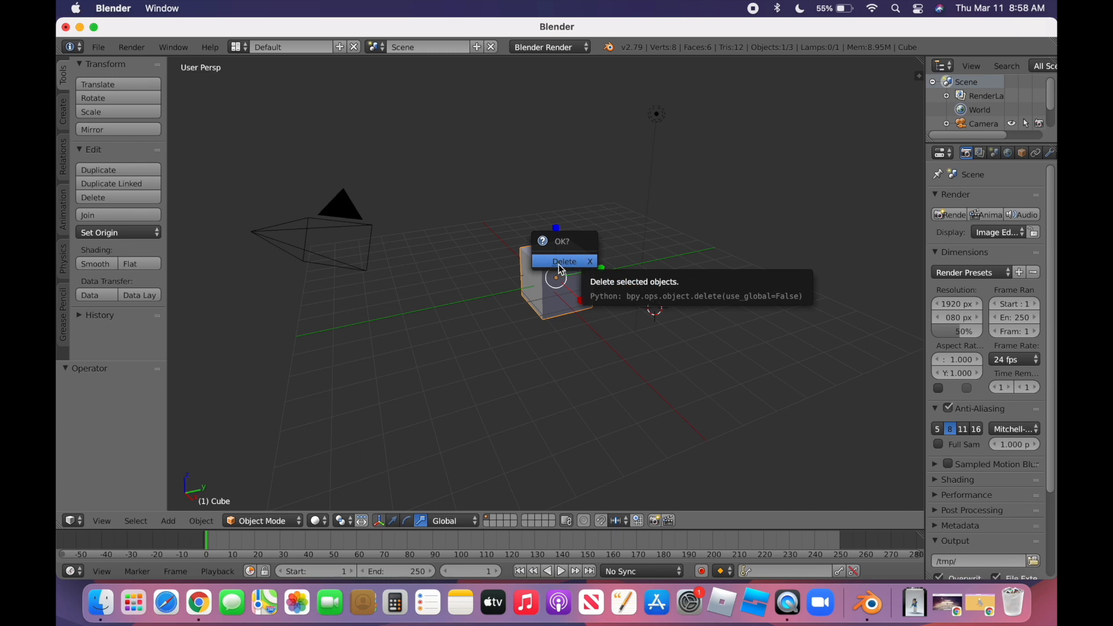
click(561, 264)
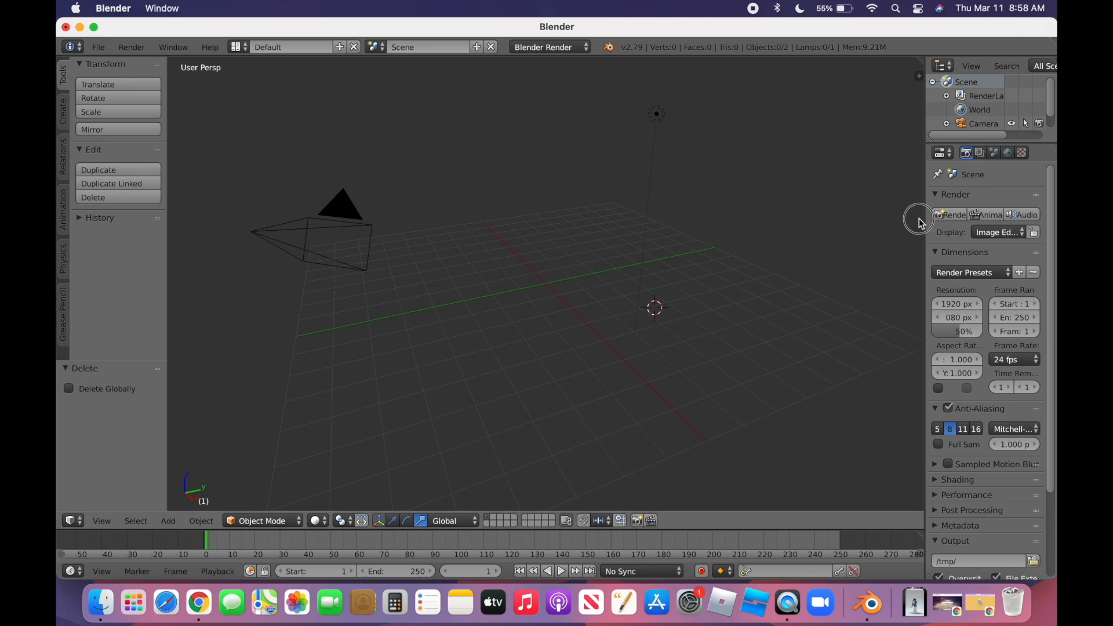
drag(925, 225, 896, 221)
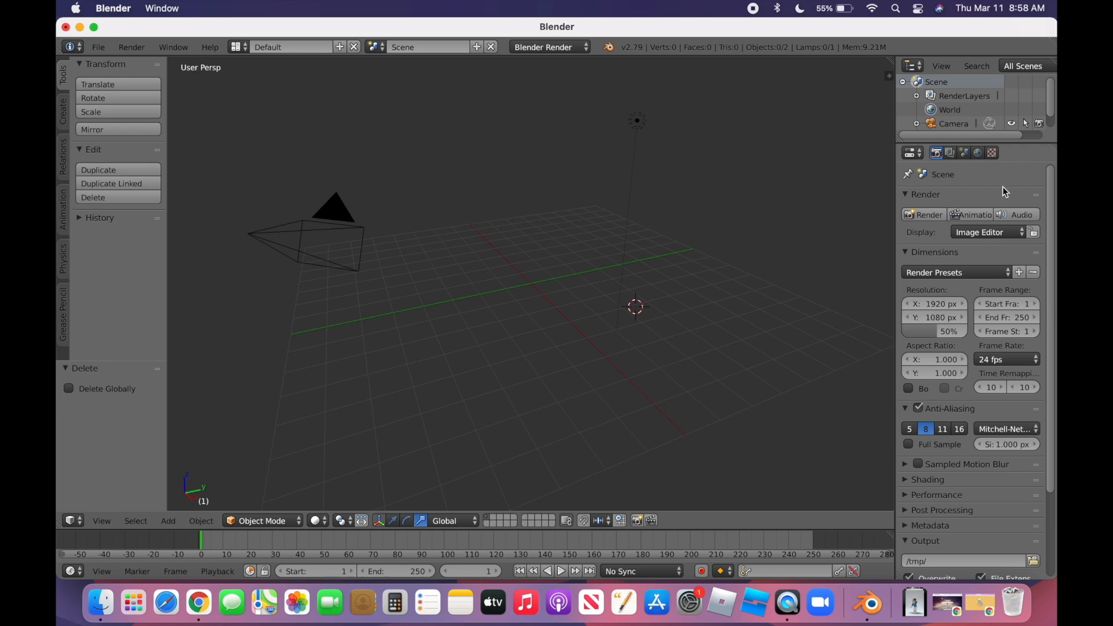
Step: Show the render layer settings and set the render engine to Cycles Render
click(951, 154)
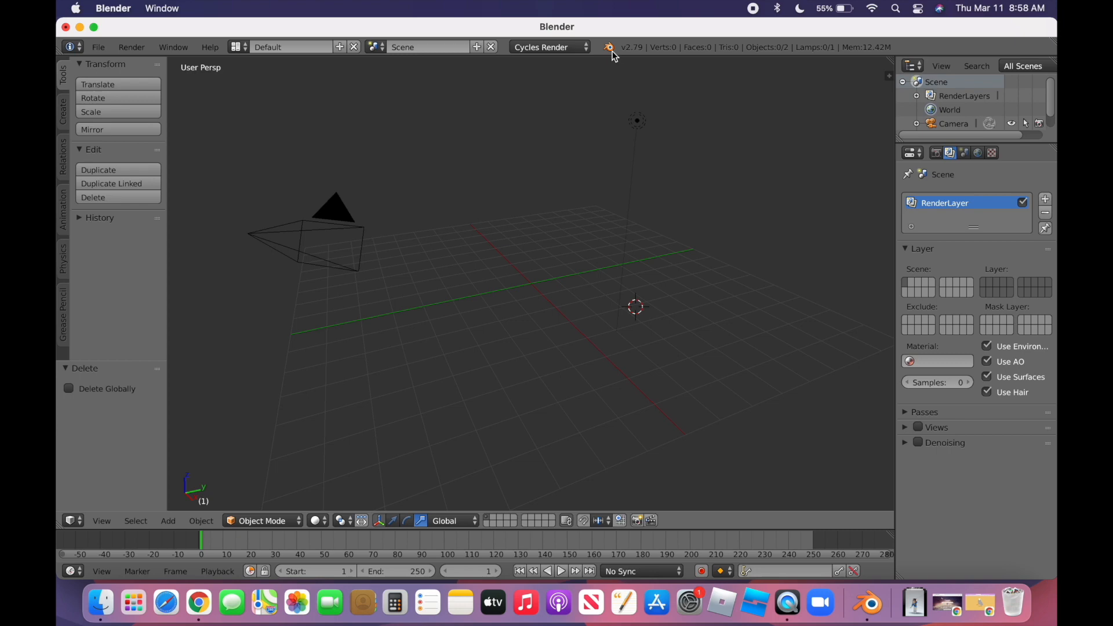
click(582, 43)
click(572, 65)
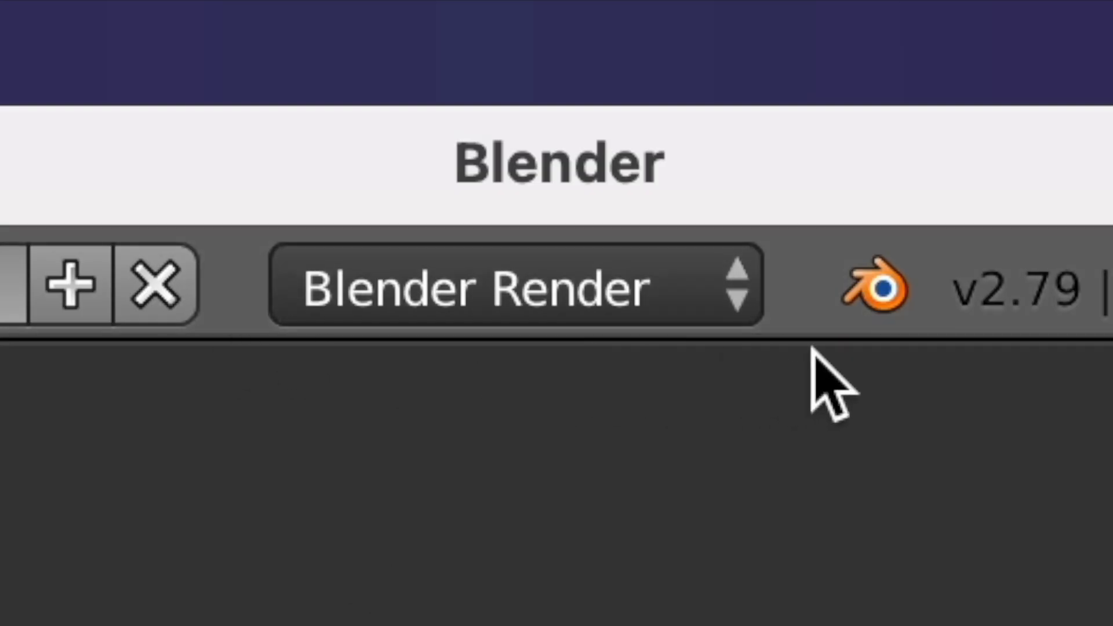
click(526, 297)
click(510, 577)
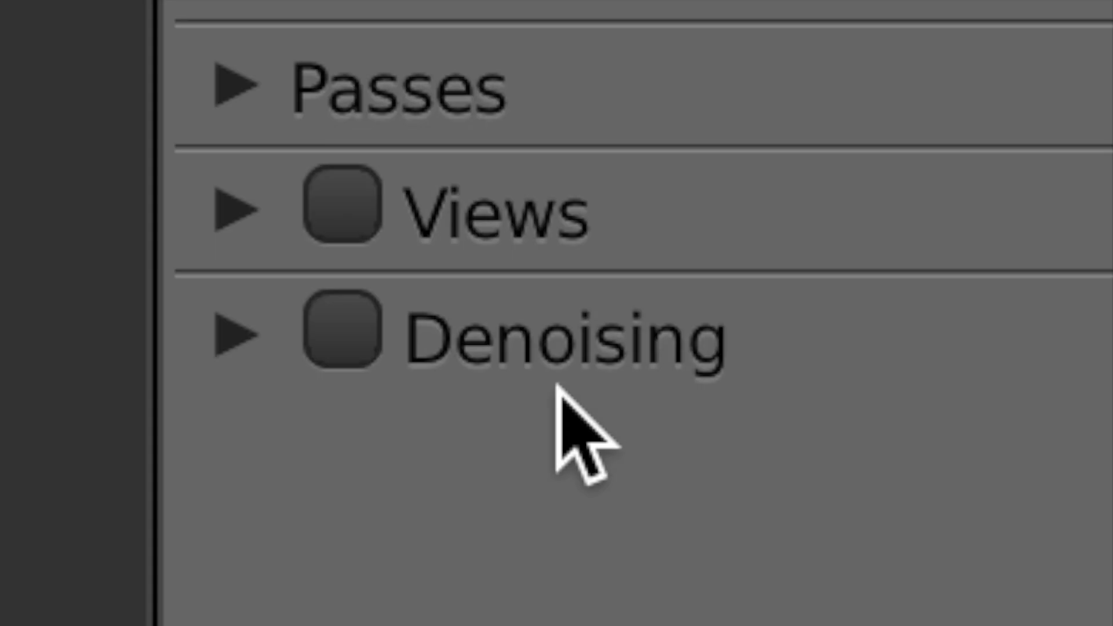
Step: Enable Denoising for the render layer and Ambient Occlusion for the world
click(922, 444)
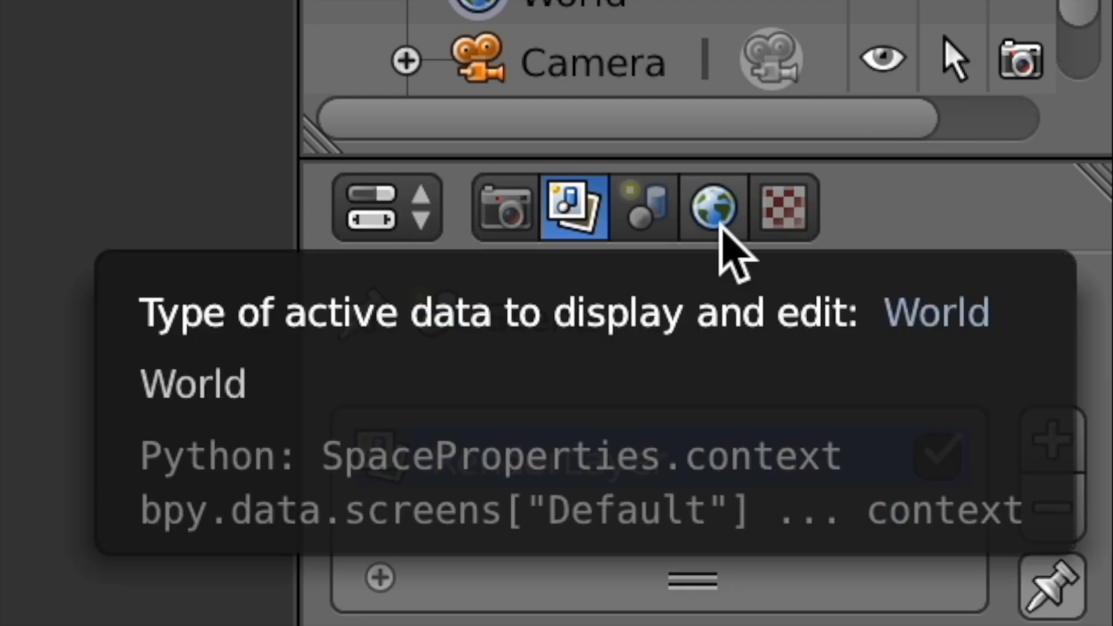
click(719, 226)
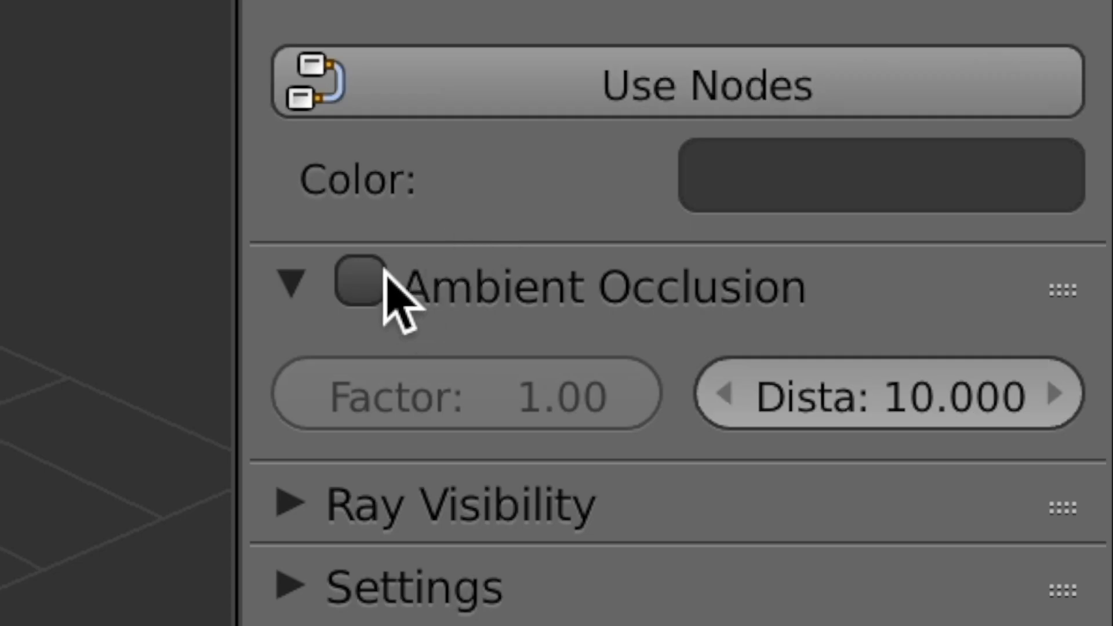
click(920, 307)
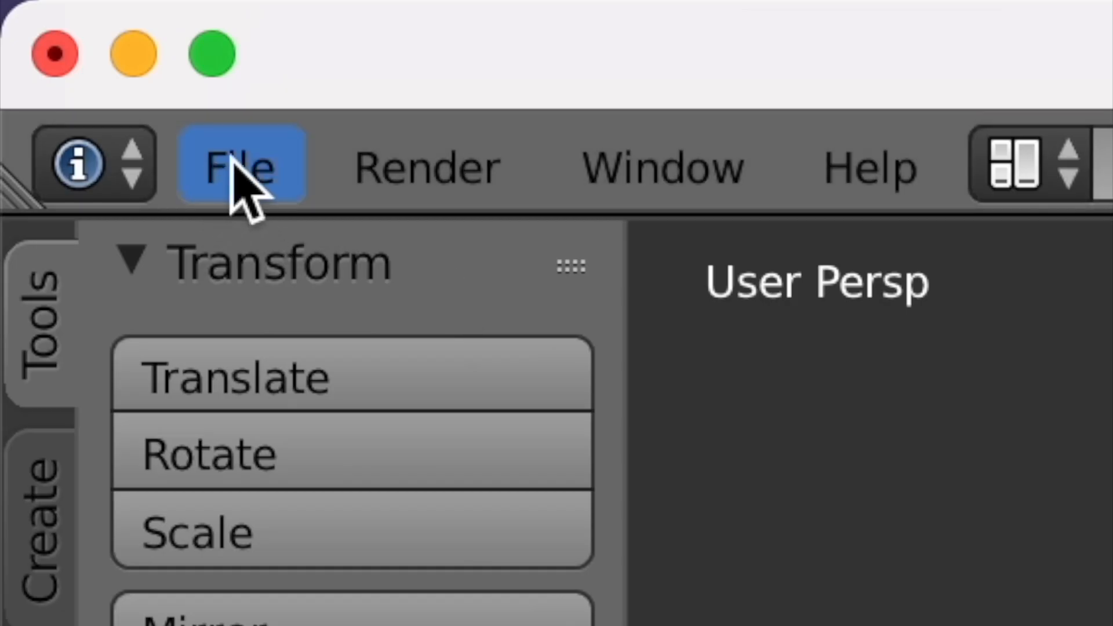
Step: Import the avatar's R15 Wavefront .obj file from the Desktop folder
click(98, 46)
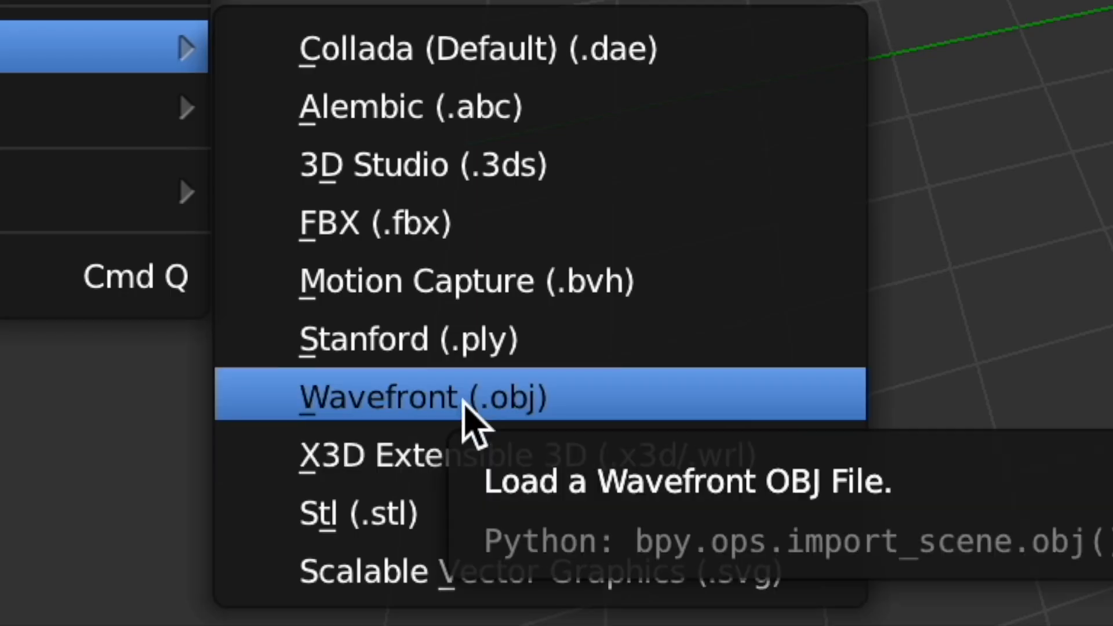
click(464, 398)
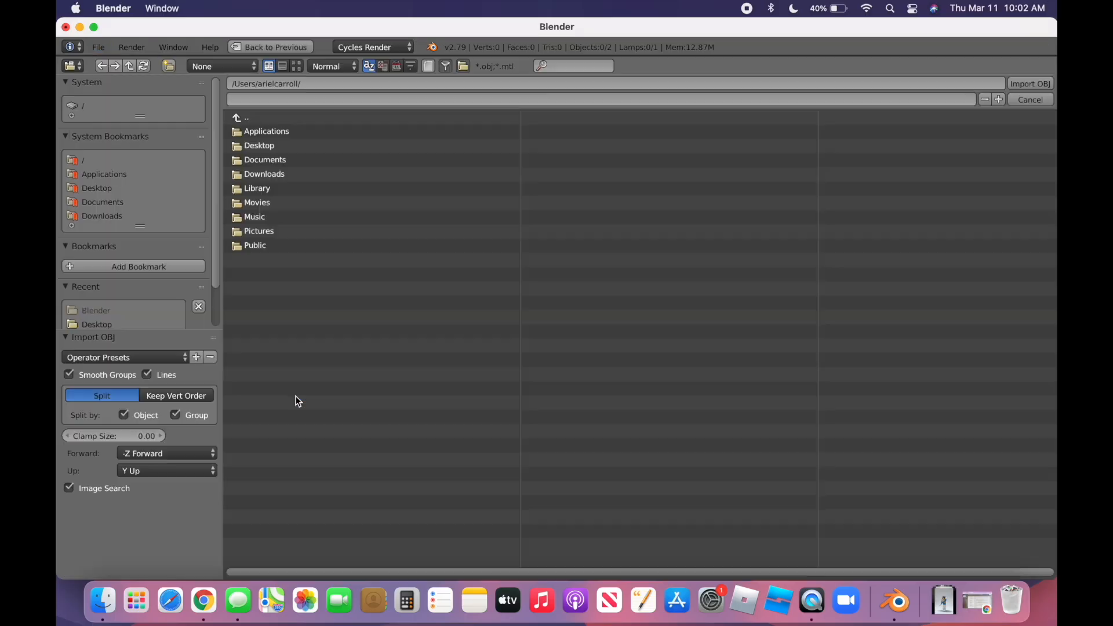
click(315, 147)
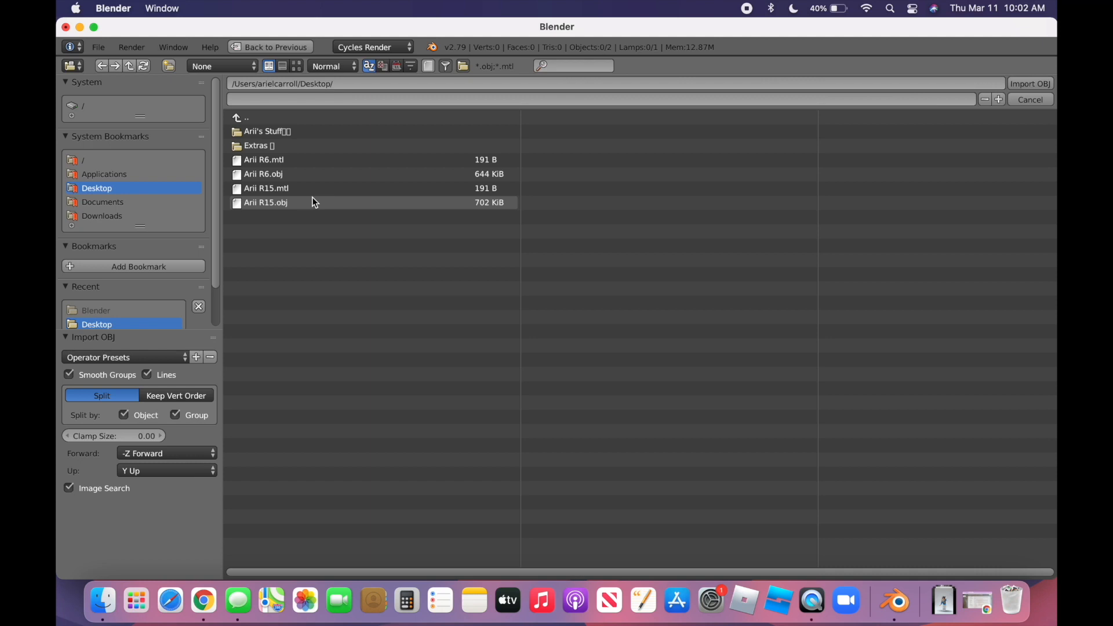
click(283, 204)
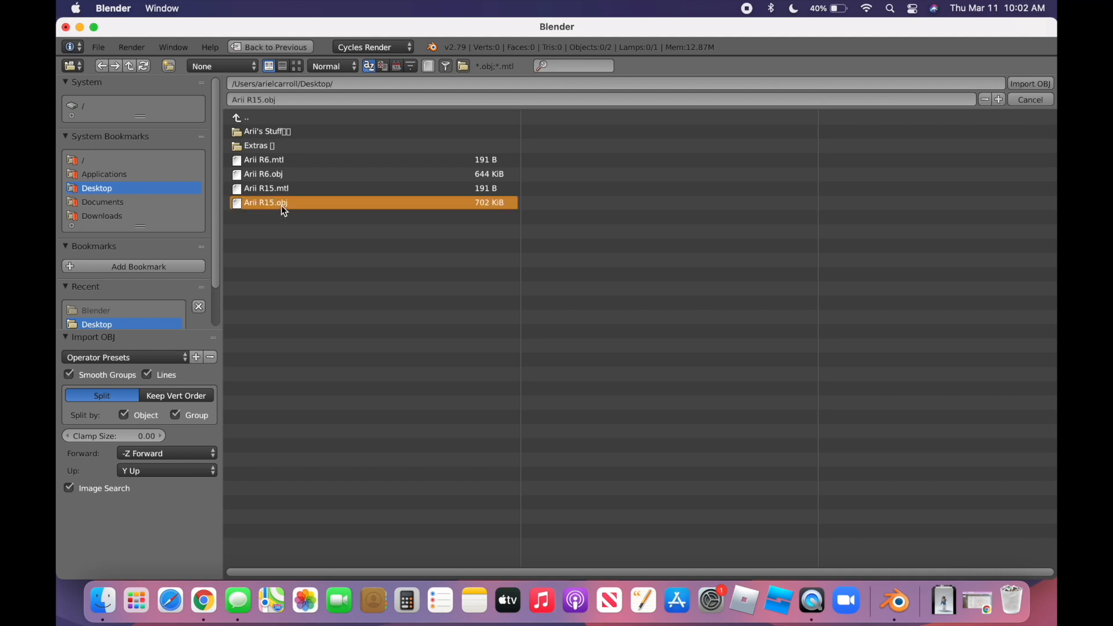
click(1024, 85)
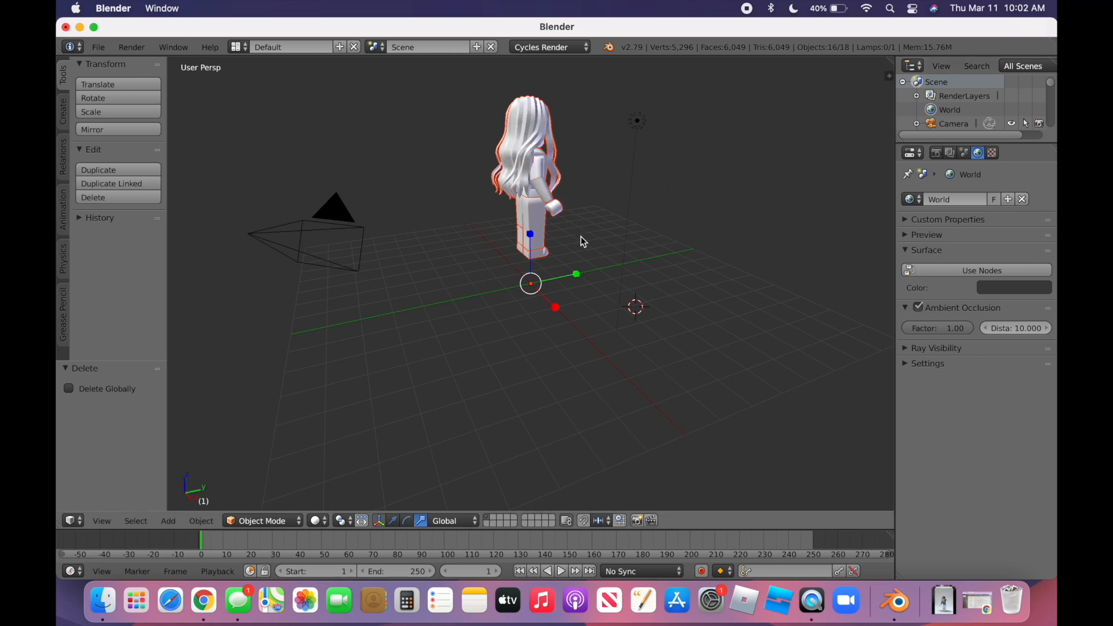
Step: Rotate the imported avatar about the vertical axis and reposition it, finishing with a move of about -2.64 along X
click(408, 520)
drag(492, 319, 586, 244)
click(393, 520)
drag(550, 303, 582, 322)
drag(568, 277, 603, 341)
drag(593, 382, 557, 350)
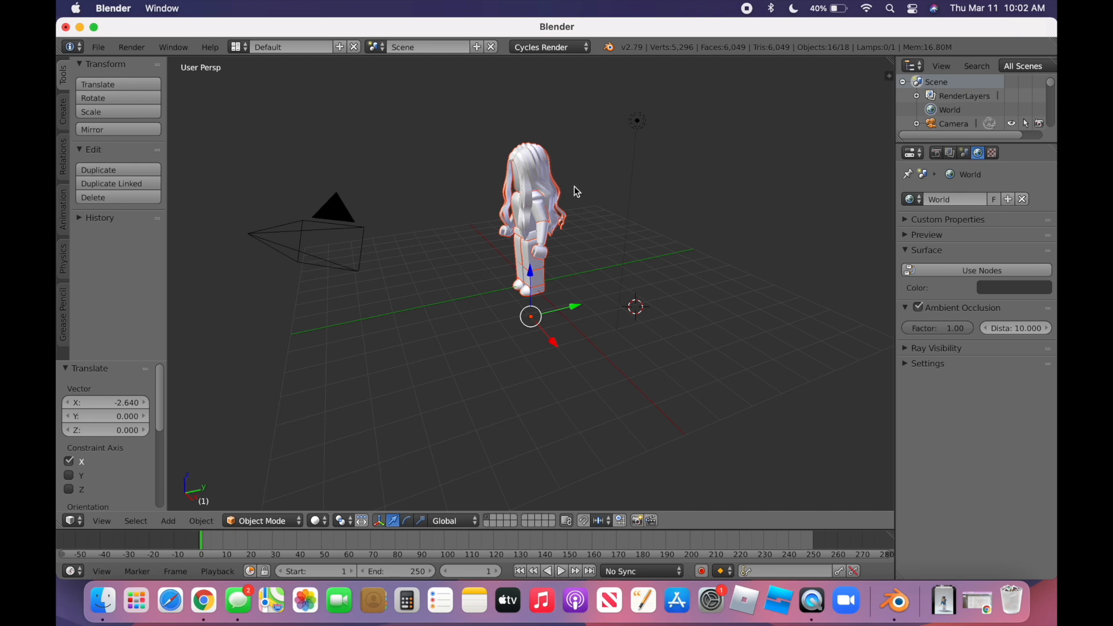
Step: Navigate around the avatar in walk mode and settle on a centred view of its front
key(shift+f)
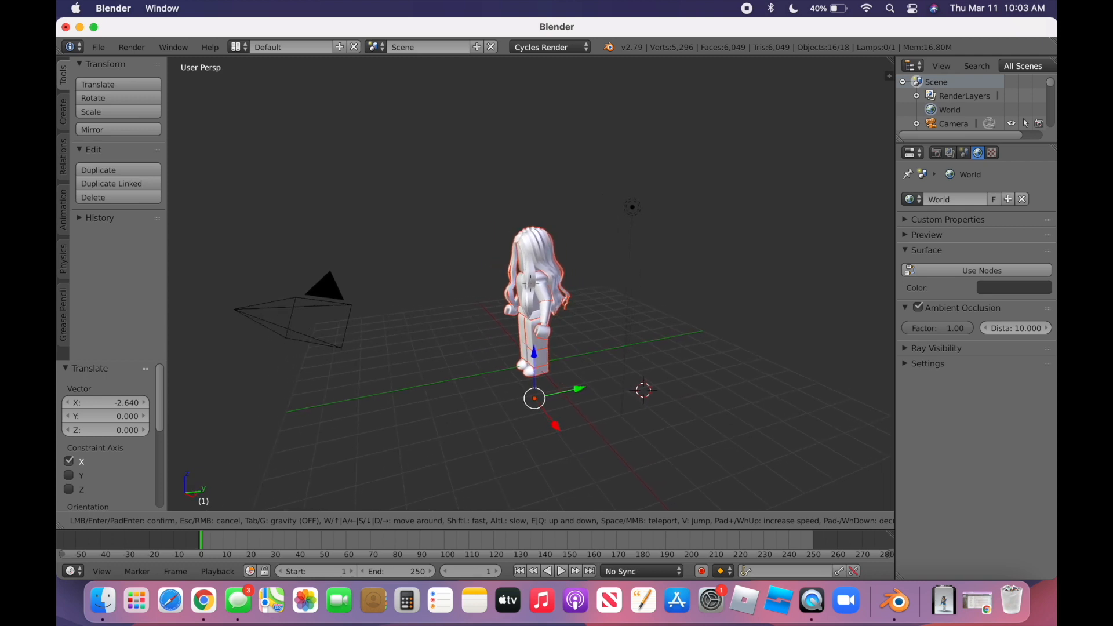
key(w)
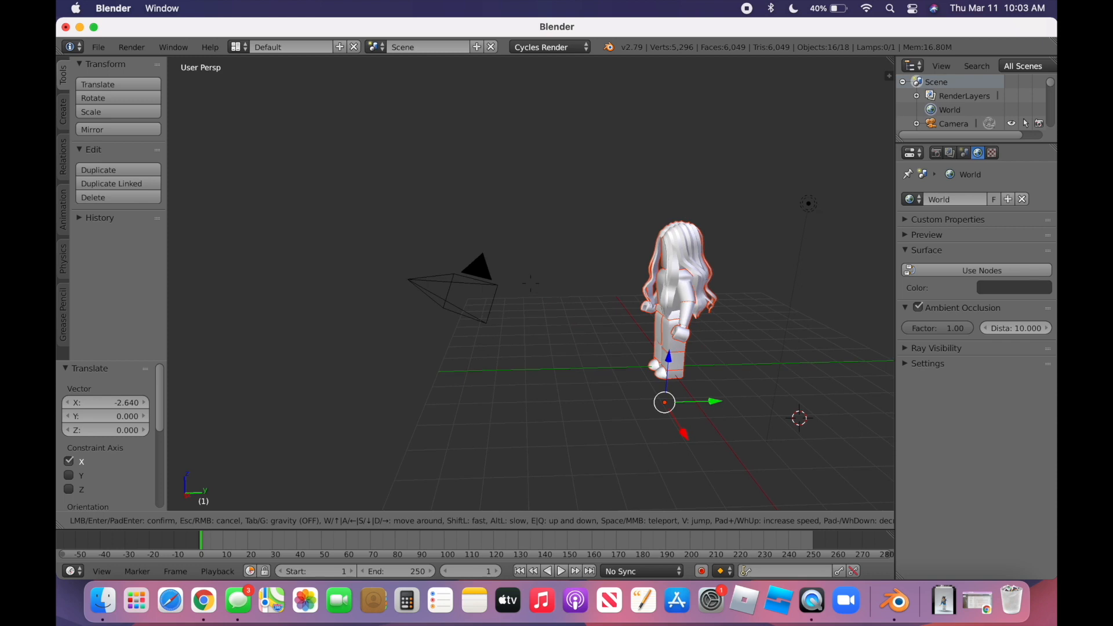
key(d)
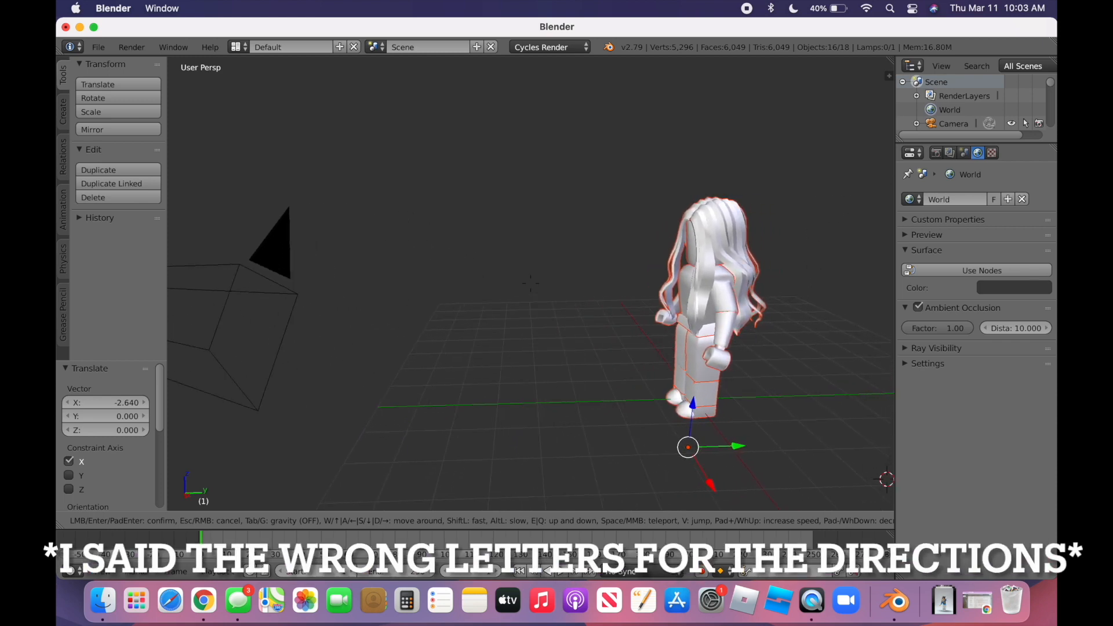
key(a)
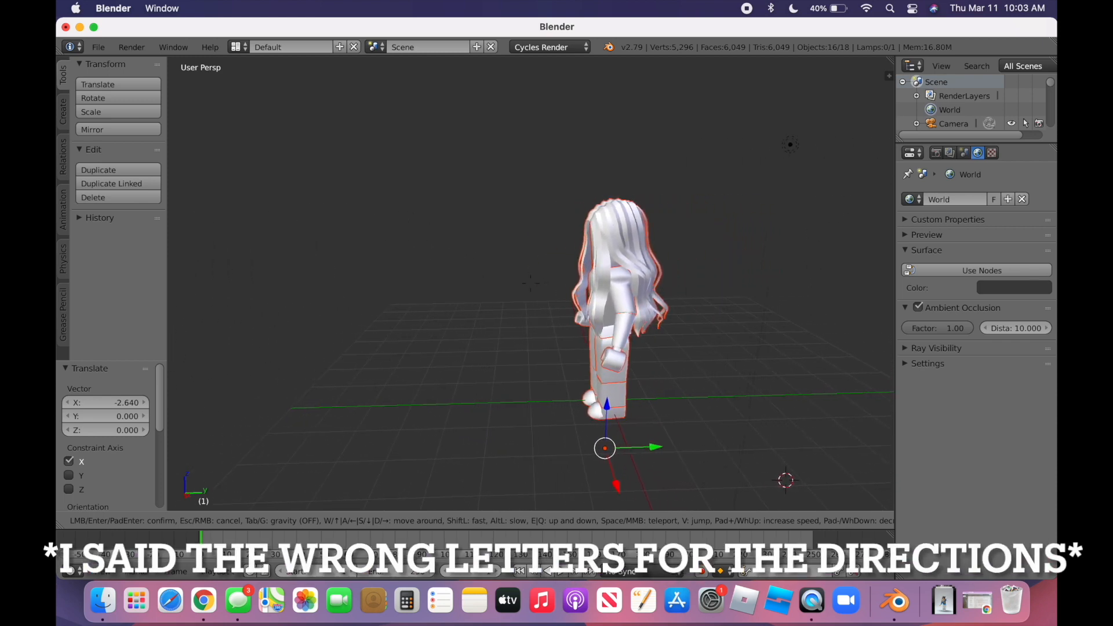
key(s)
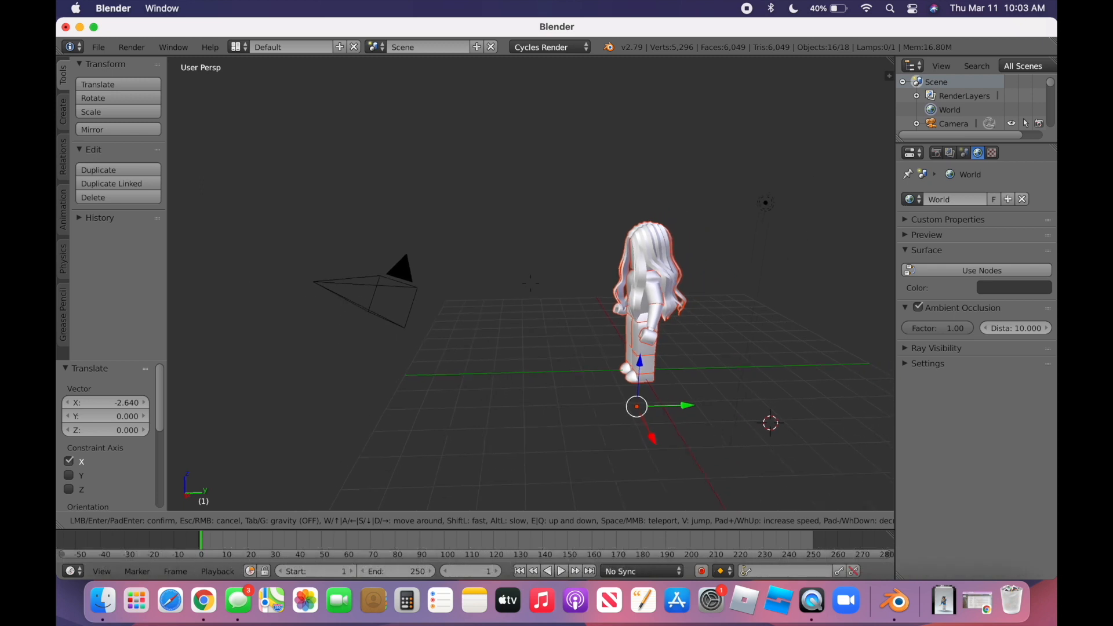
key(w)
key(a)
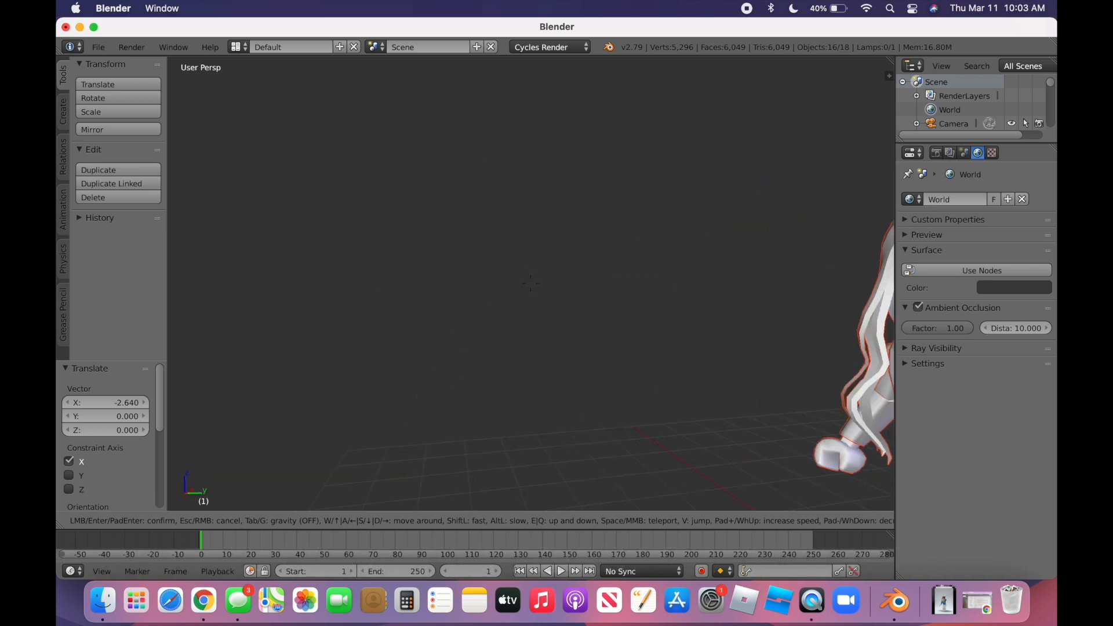
key(s)
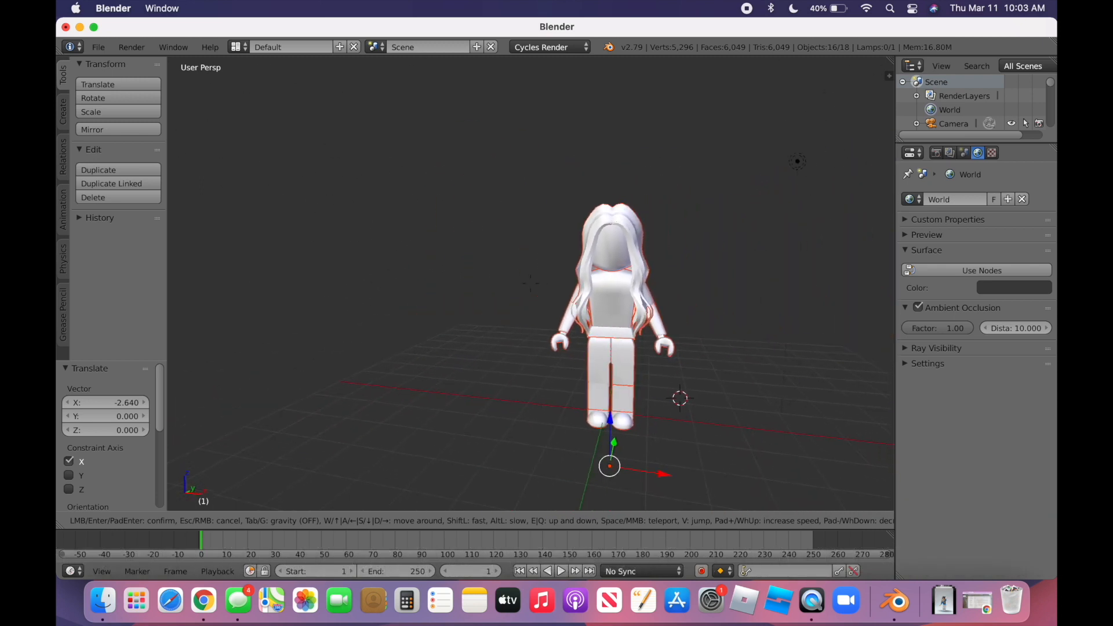
key(d)
key(w)
key(a)
key(s)
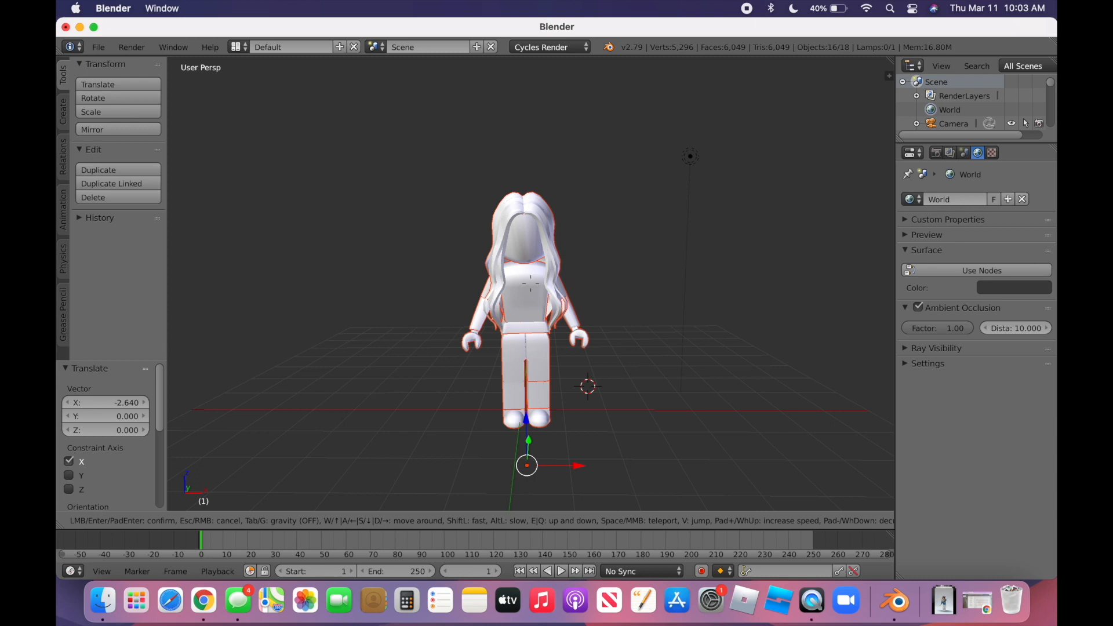
click(530, 284)
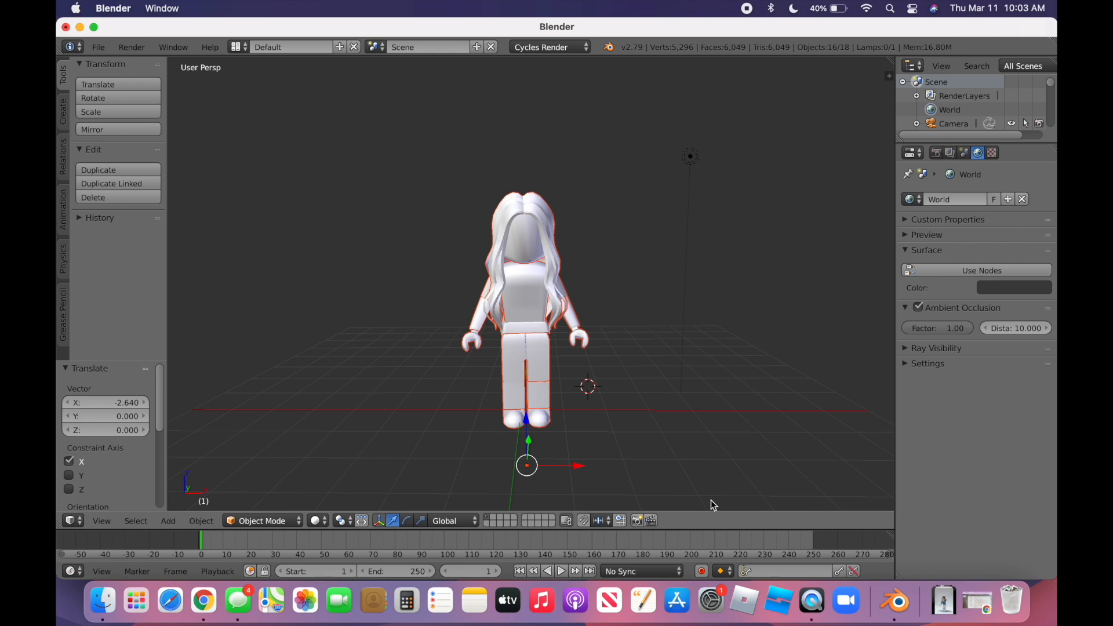
Step: Rotate the avatar by about -6.49° around the Z axis
click(407, 520)
drag(572, 493, 563, 492)
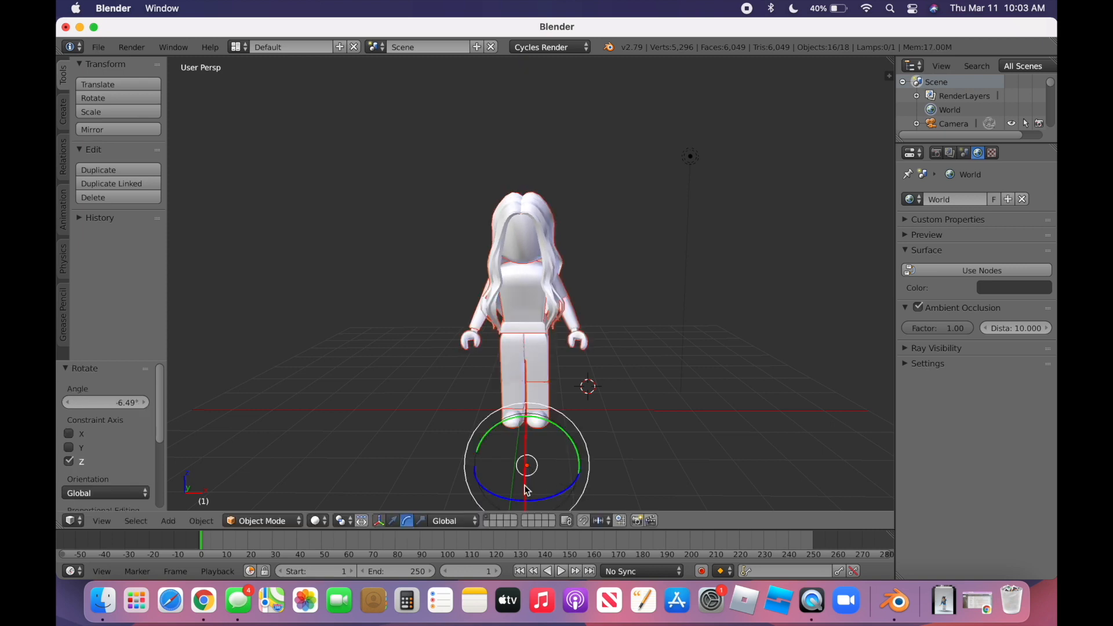
Step: Preview the avatar in Texture, Rendered and Solid viewport shading, and set the shading to Material
click(319, 522)
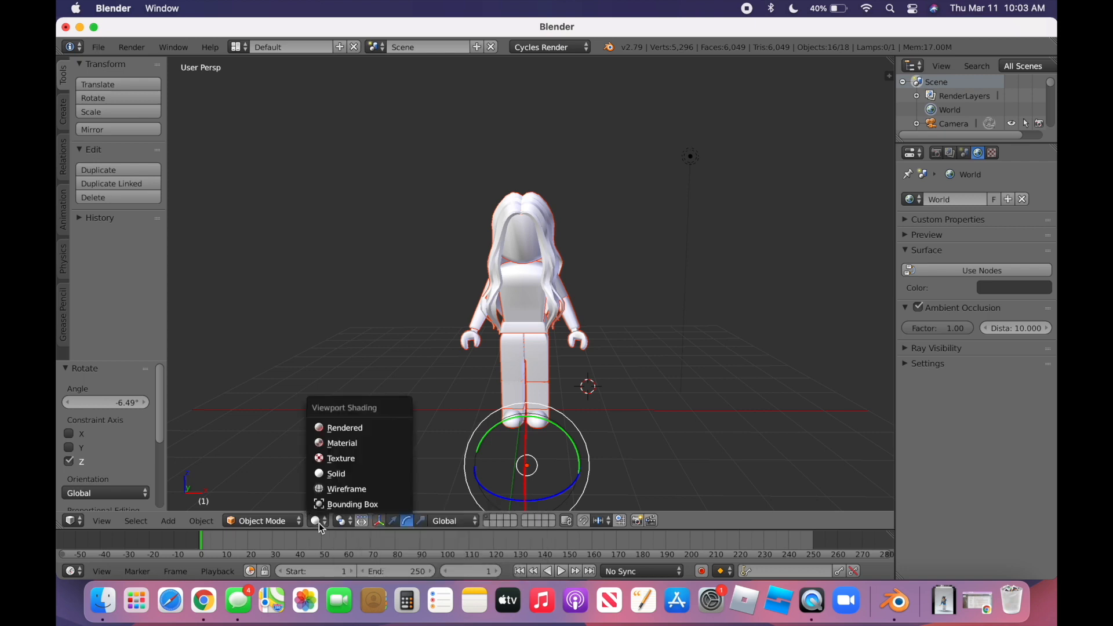
click(346, 459)
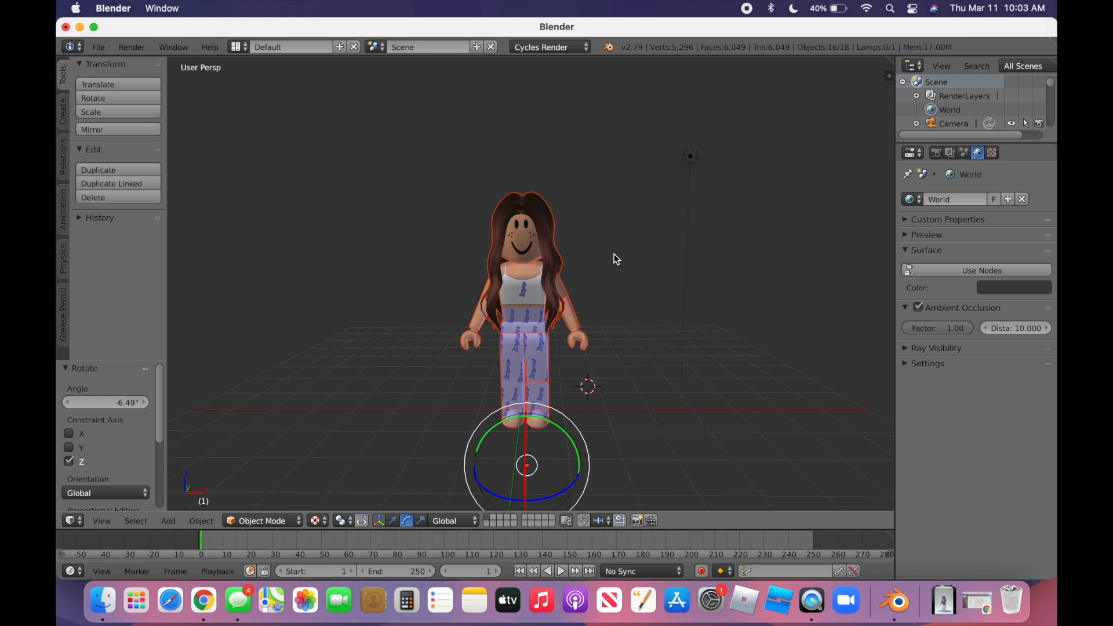
click(318, 522)
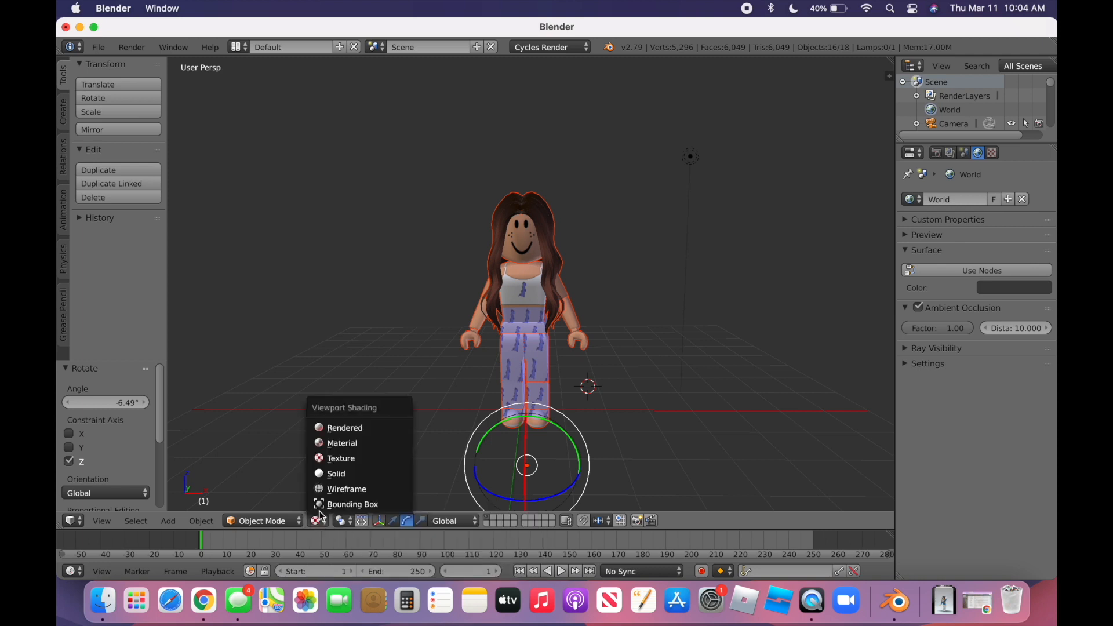
click(347, 429)
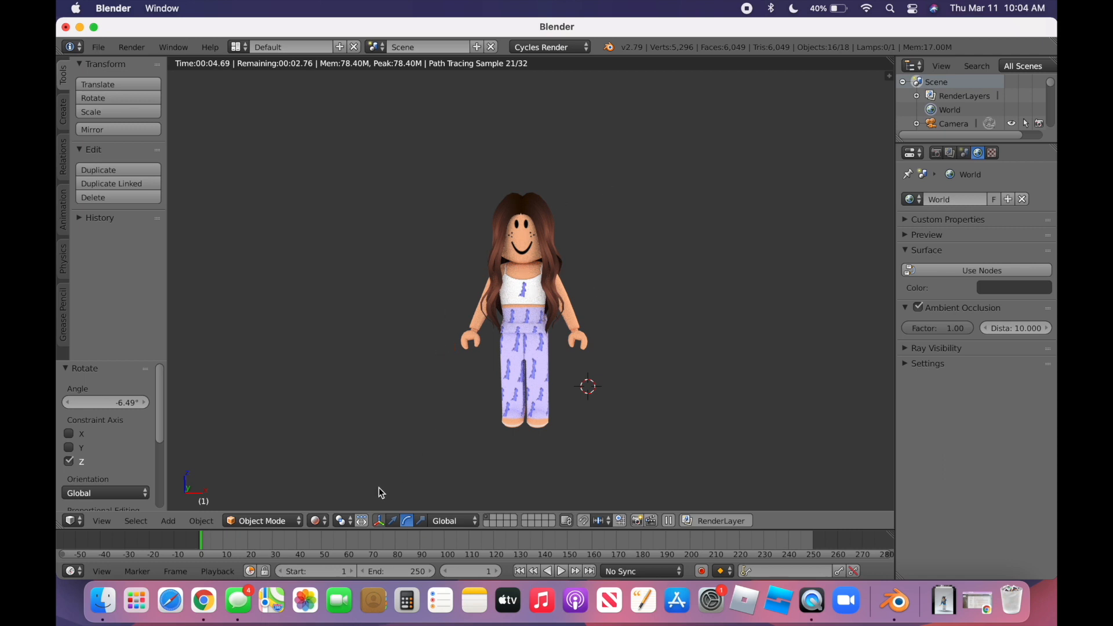
click(318, 521)
click(336, 475)
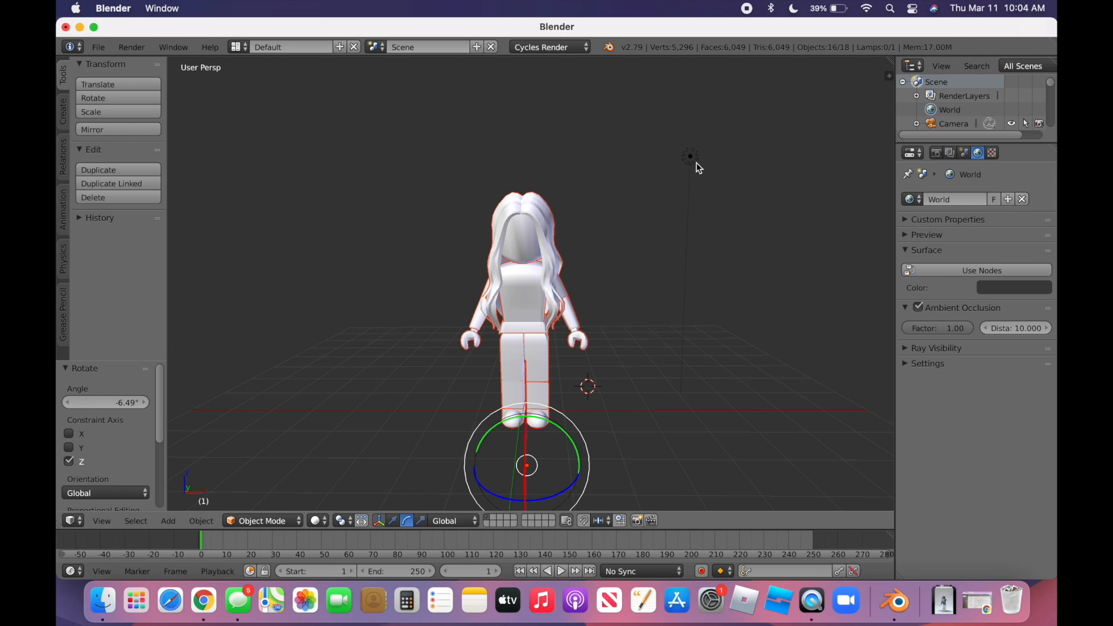
click(323, 520)
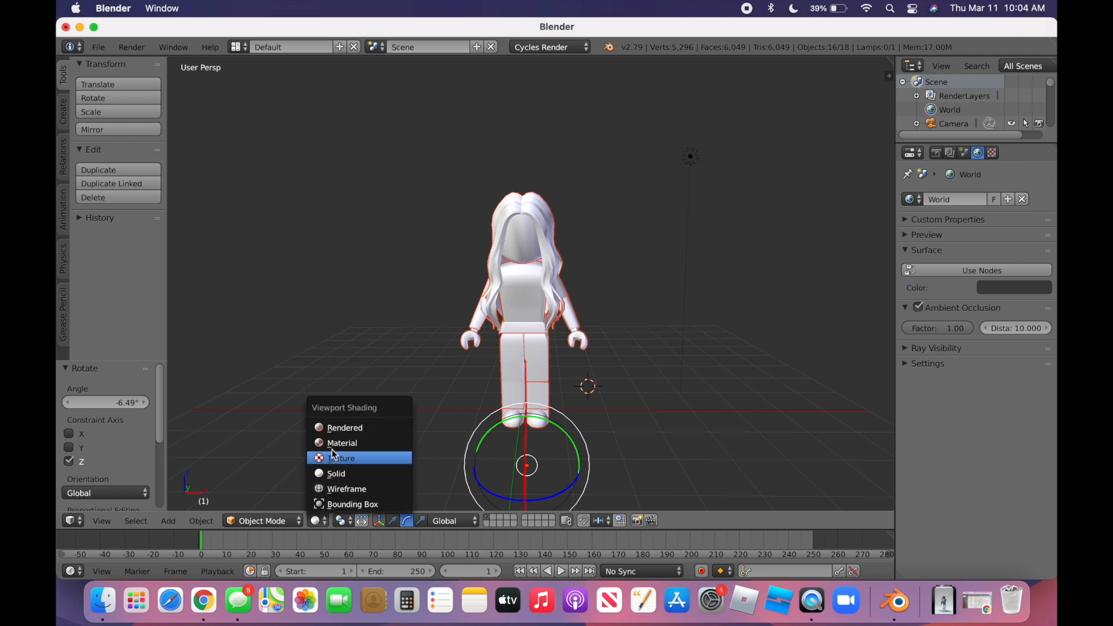
click(332, 448)
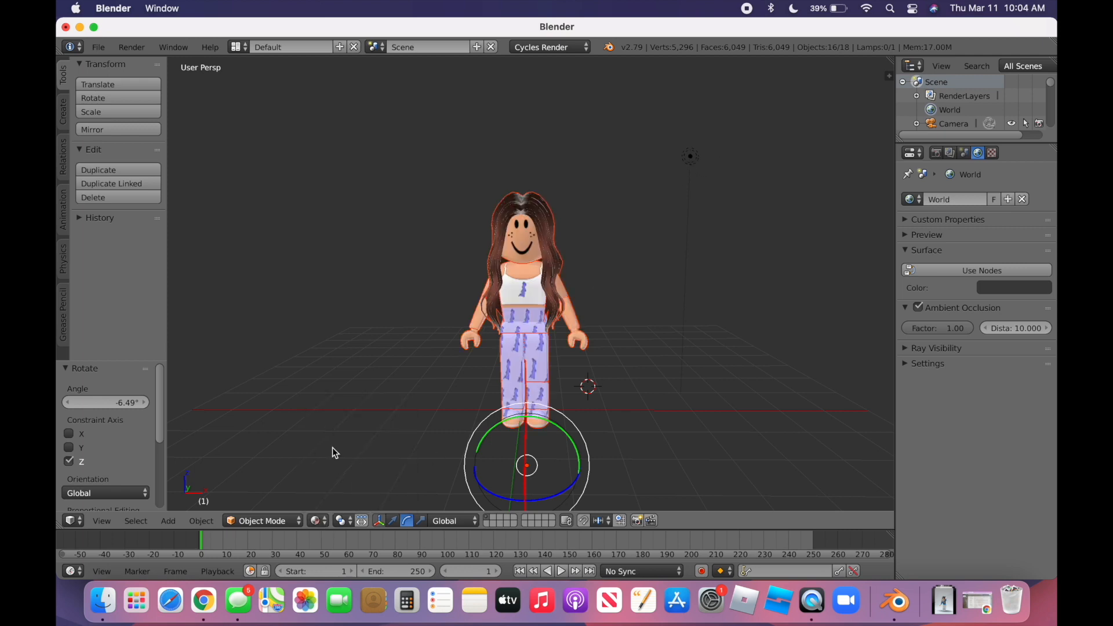
Step: Shift the lamp along X with the translate manipulator and delete it from the scene
click(380, 521)
click(380, 520)
click(393, 521)
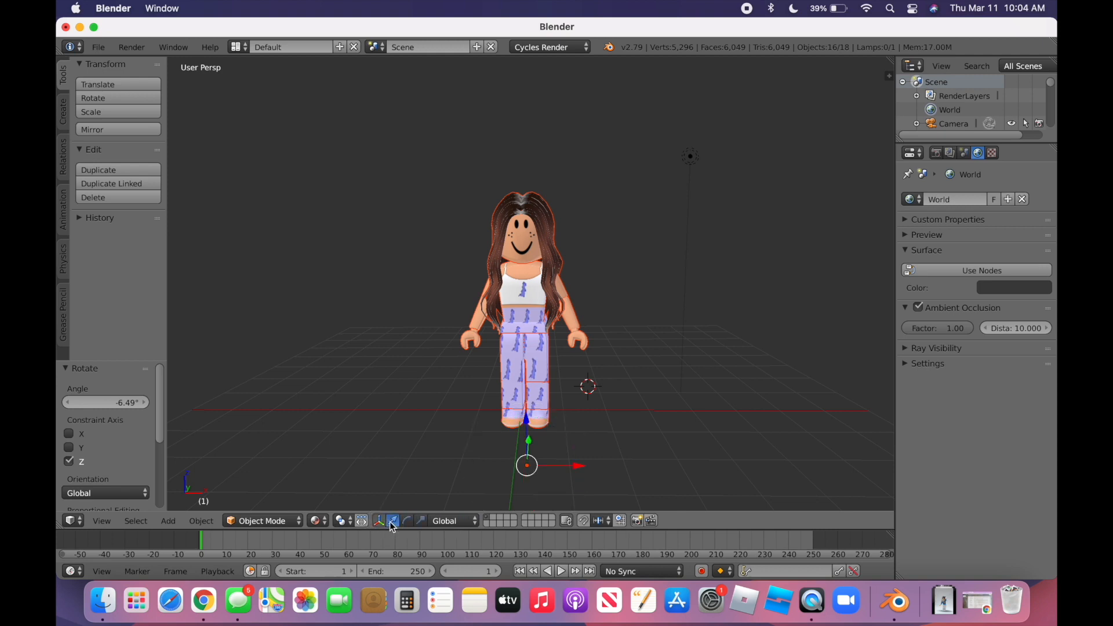
right_click(690, 157)
drag(731, 156, 750, 199)
key(x)
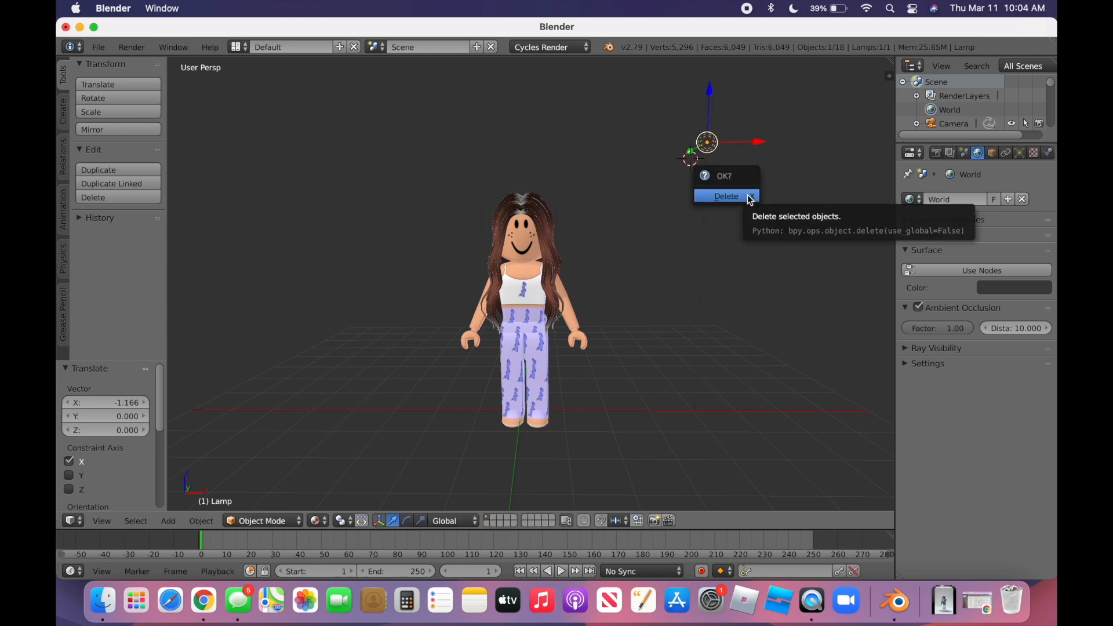
click(748, 197)
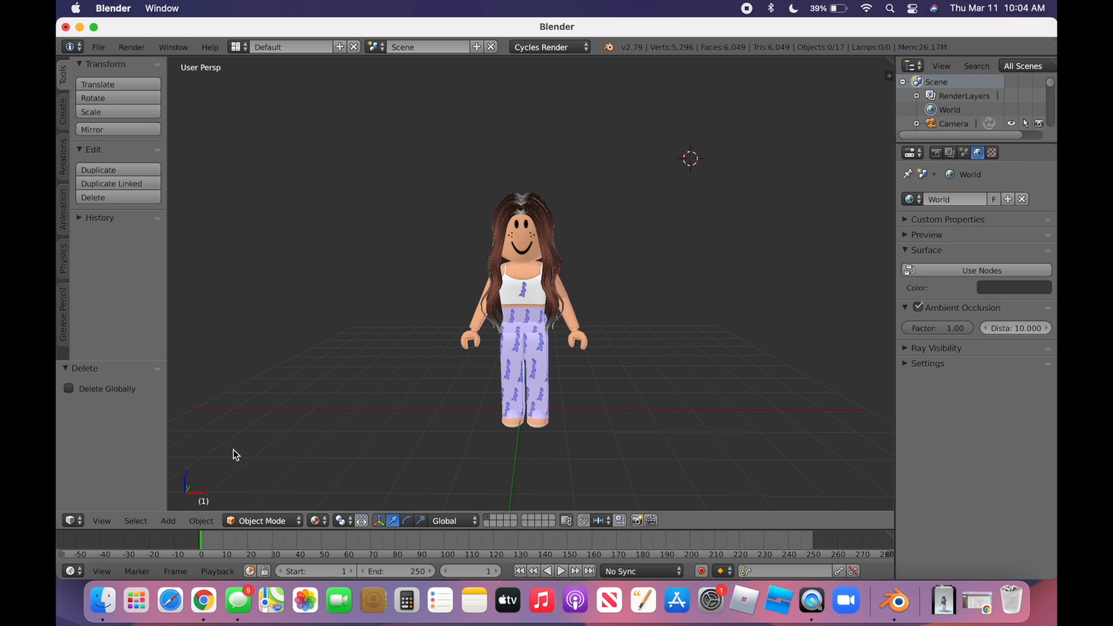
Step: Navigate past the camera in walk mode and settle on a front view of the whole avatar
key(shift+f)
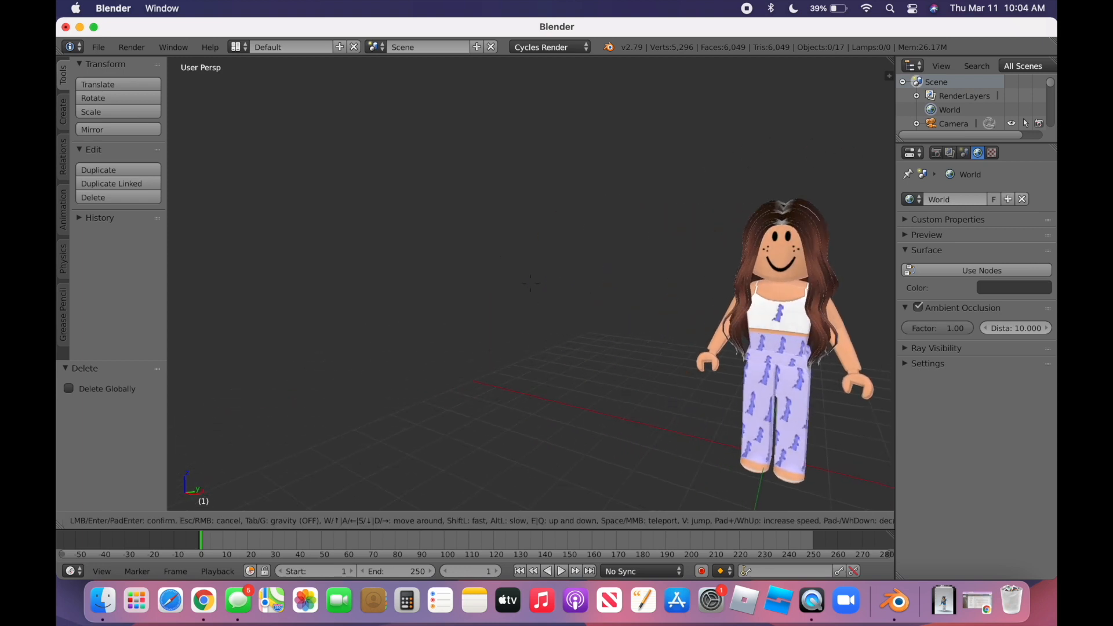
key(w)
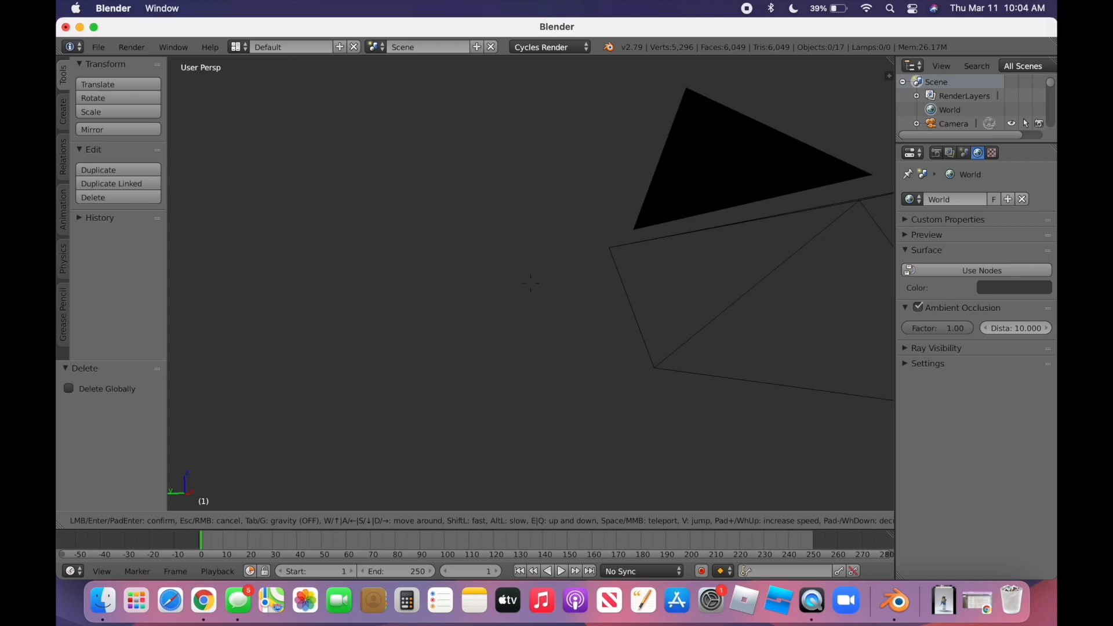
click(531, 284)
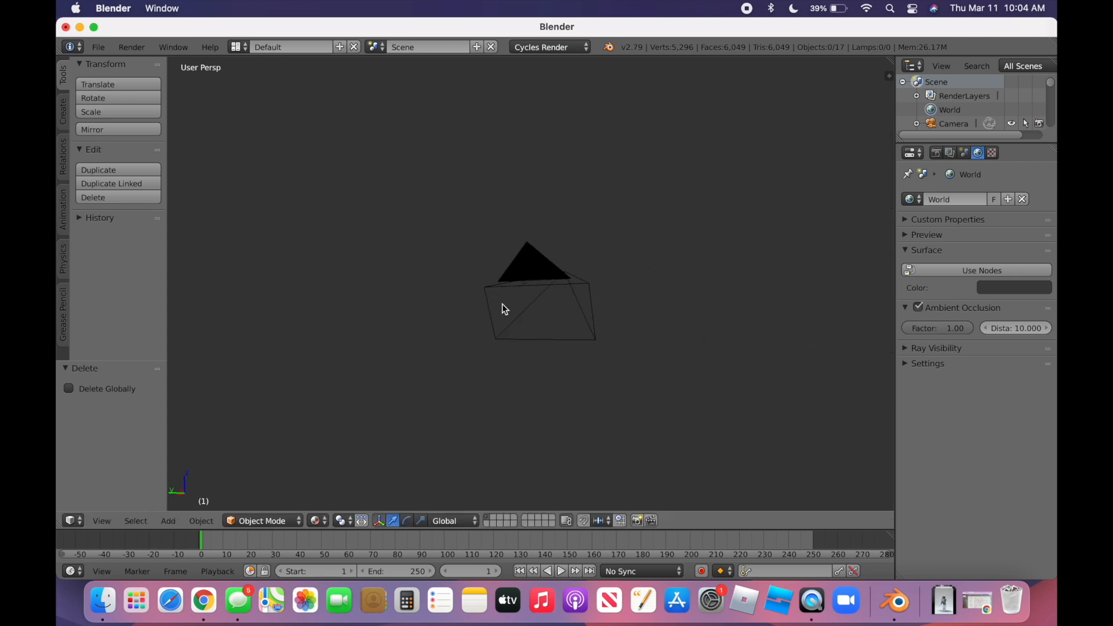
key(shift+f)
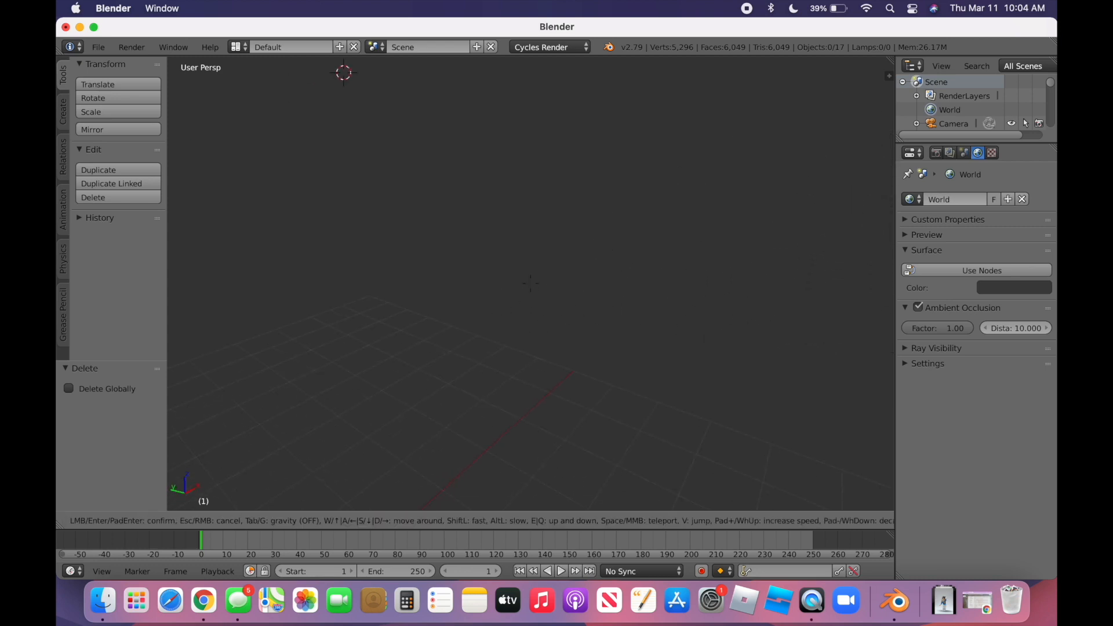
key(d)
key(w)
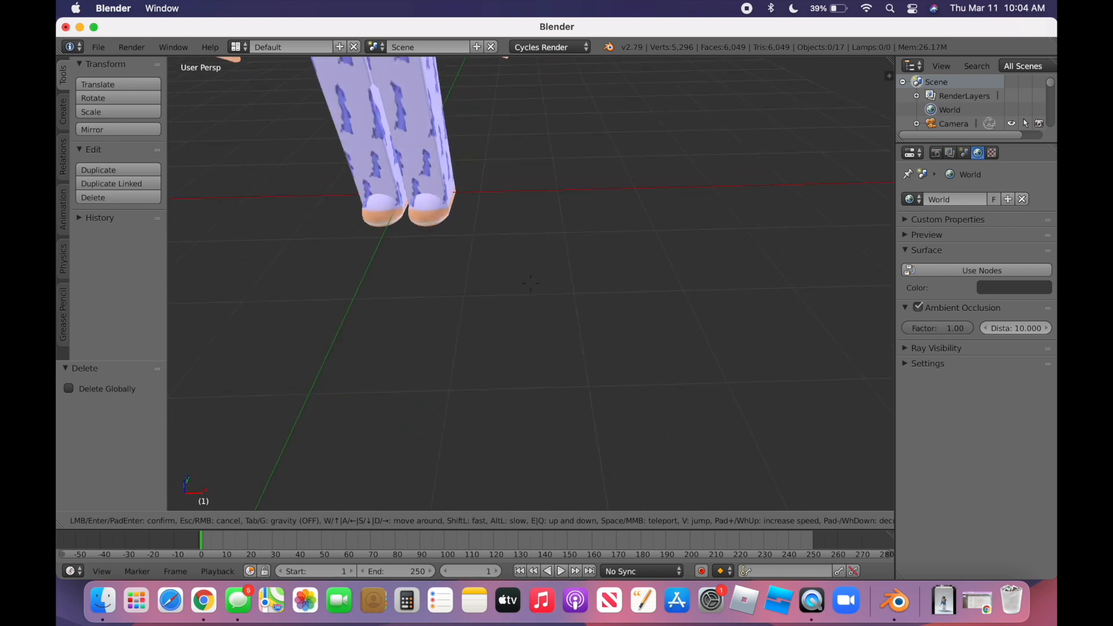
key(s)
click(530, 283)
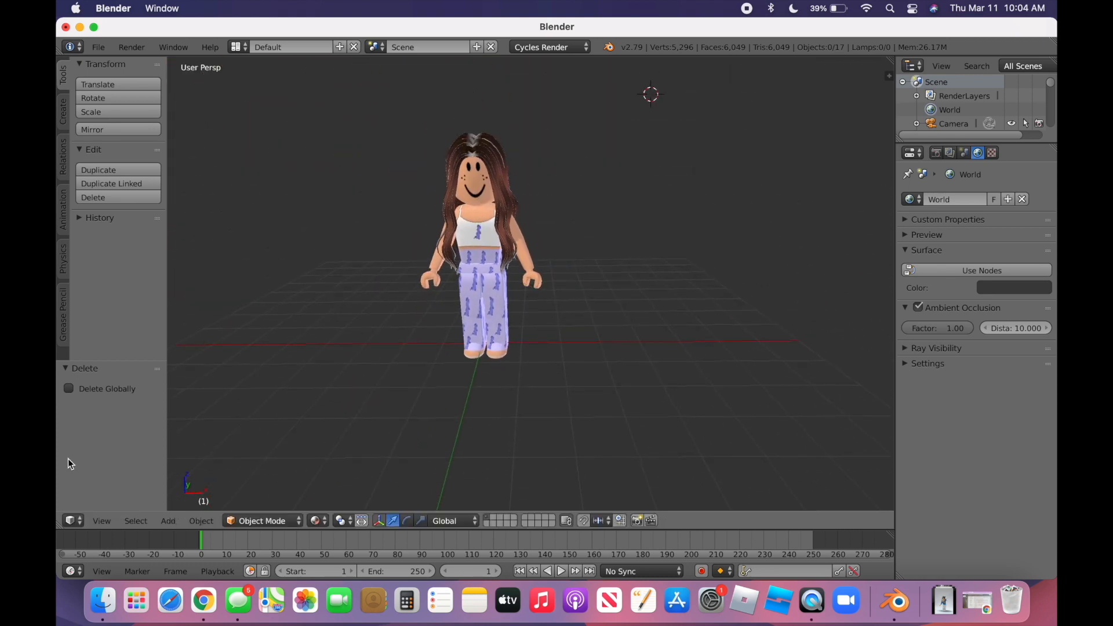
Step: Switch to the camera view and walk the camera around to face the front of the avatar
click(100, 521)
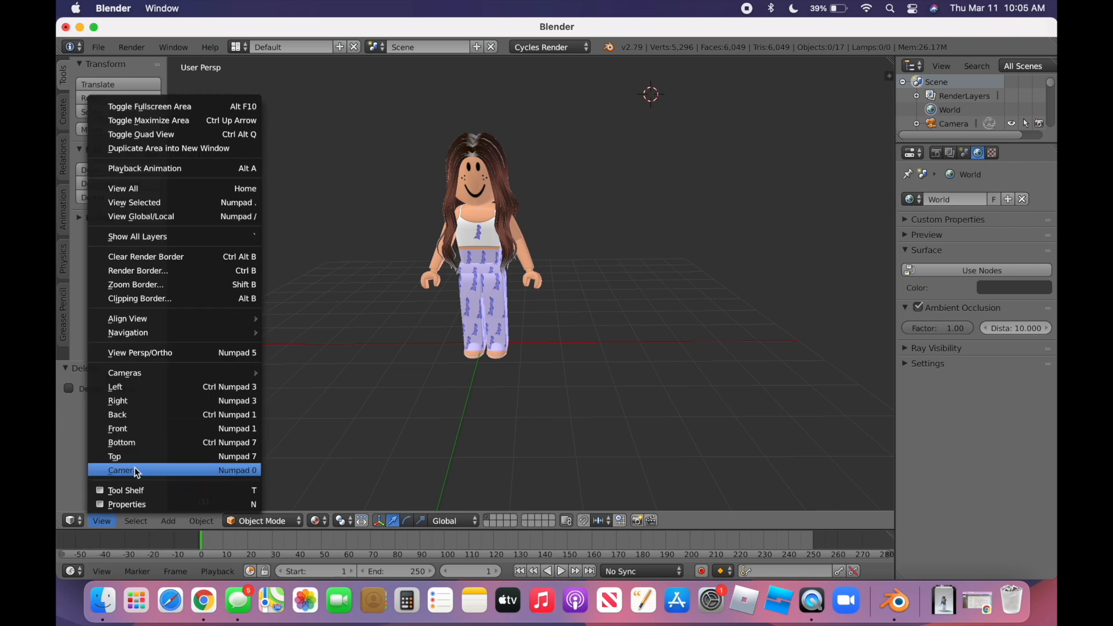
click(135, 470)
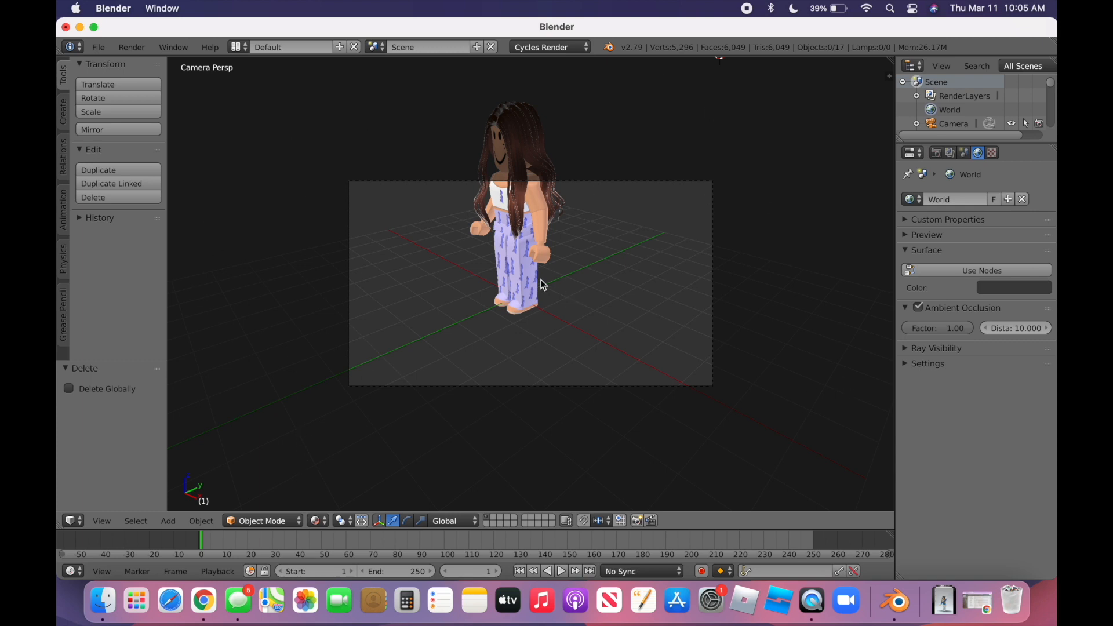
key(shift+f)
key(w)
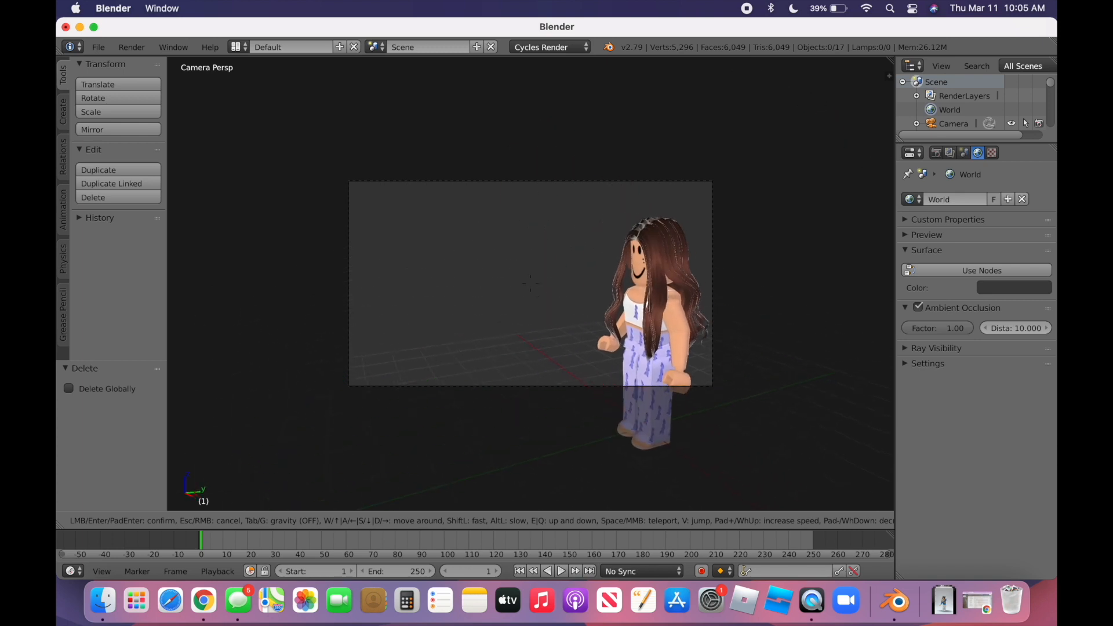
key(s)
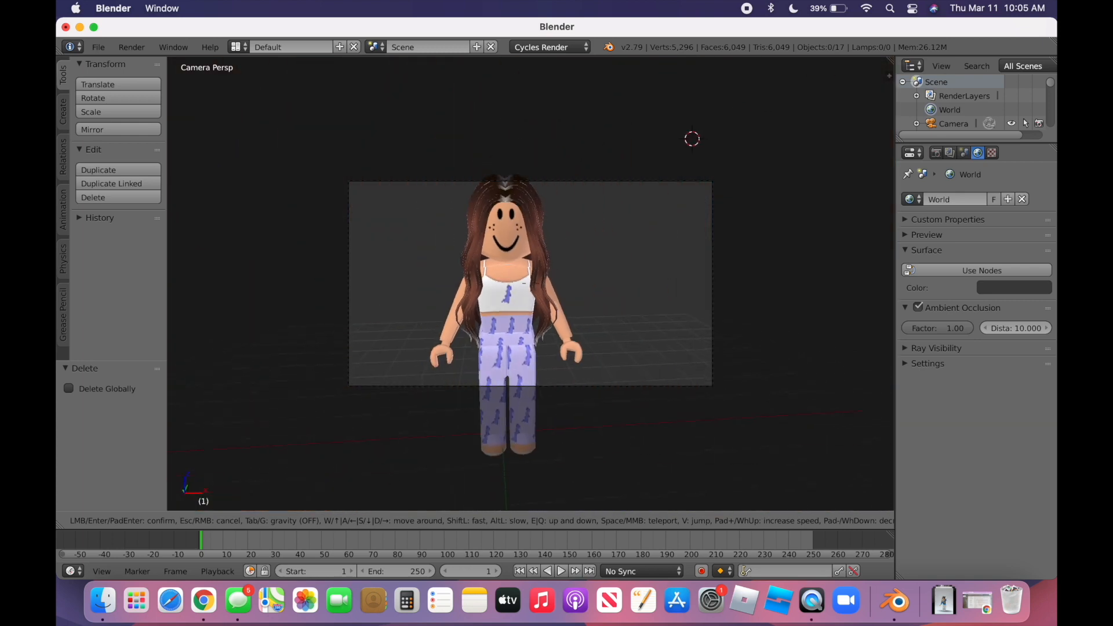
key(d)
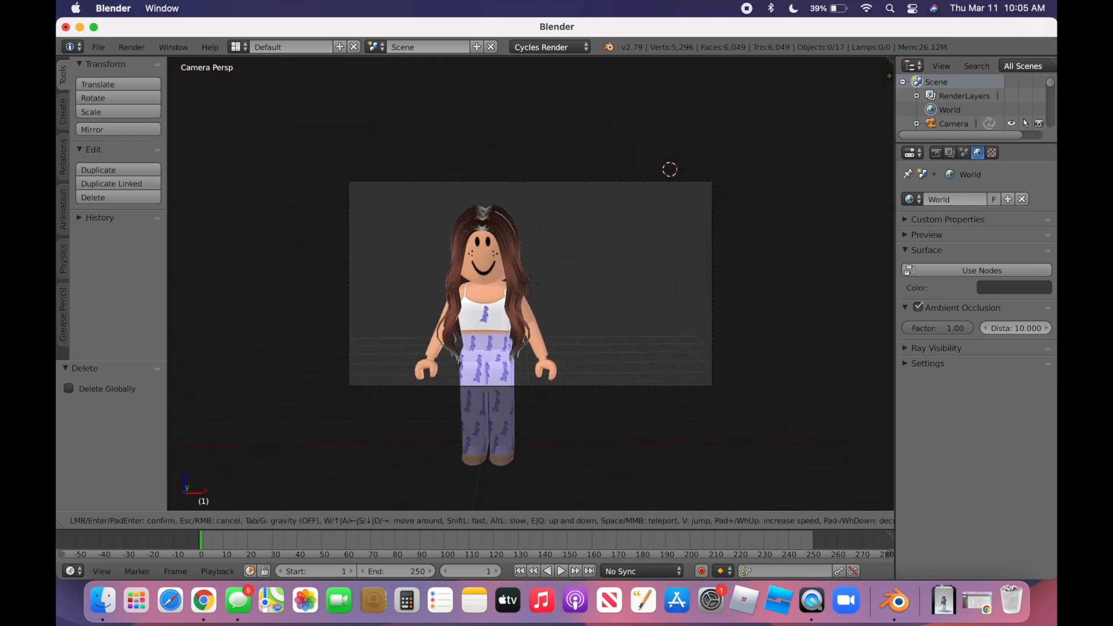
key(a)
key(d)
key(a)
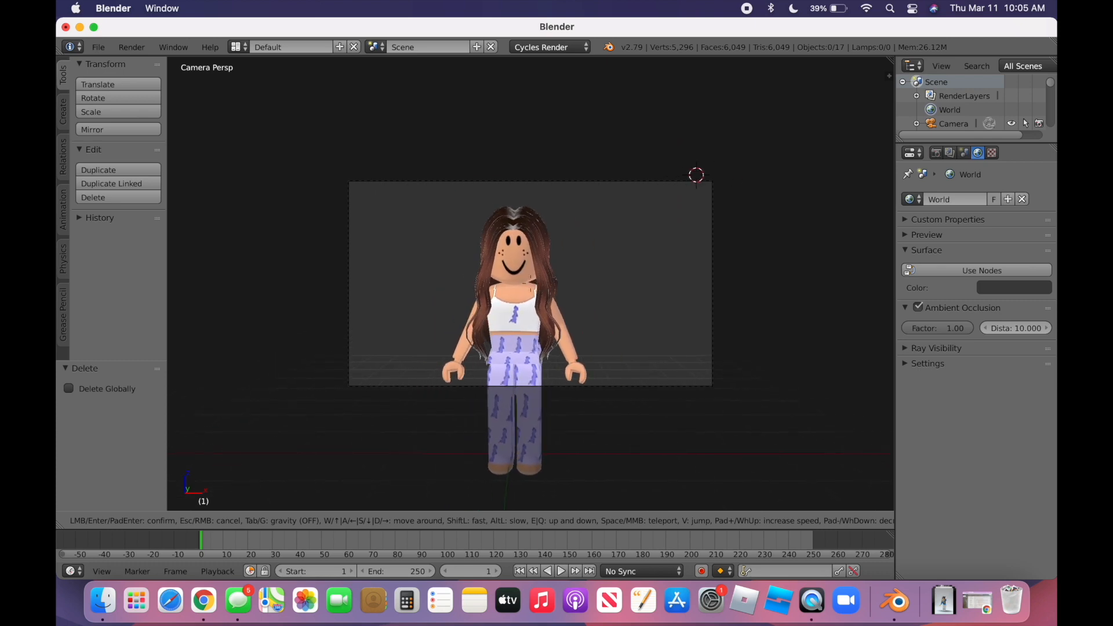
click(534, 288)
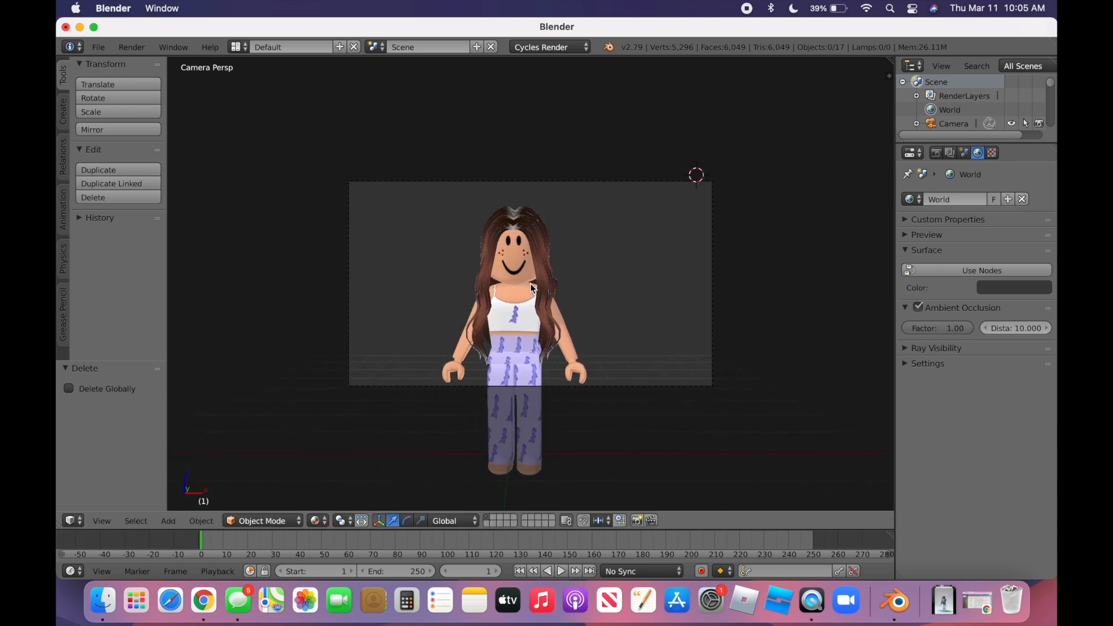
Step: Set the render resolution scale to 100% and the X resolution to 1080 px
click(936, 153)
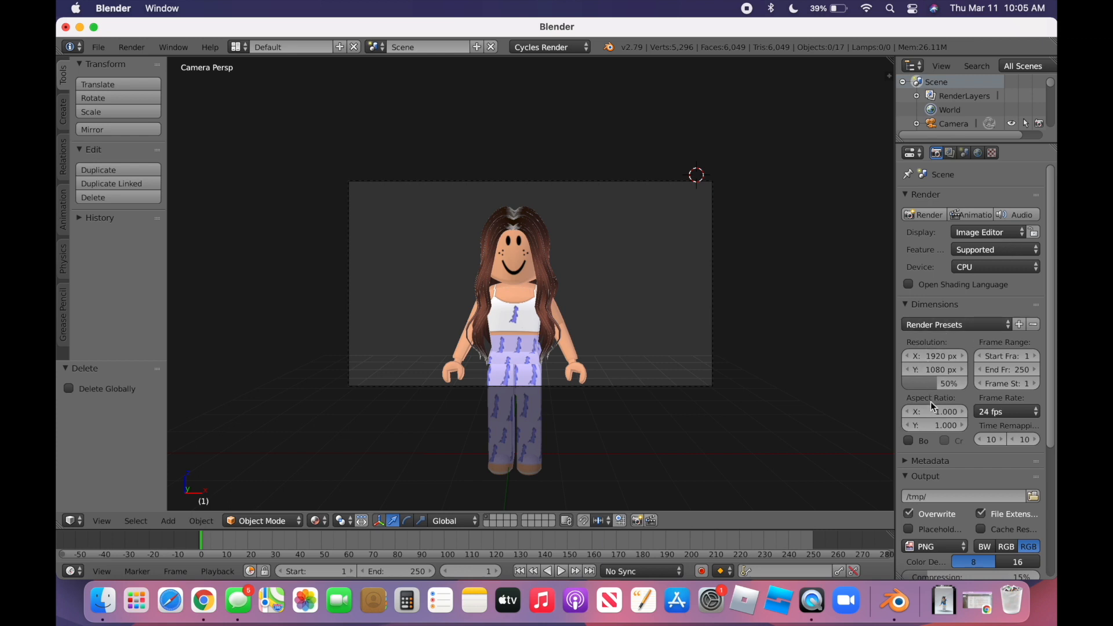
drag(942, 385, 973, 385)
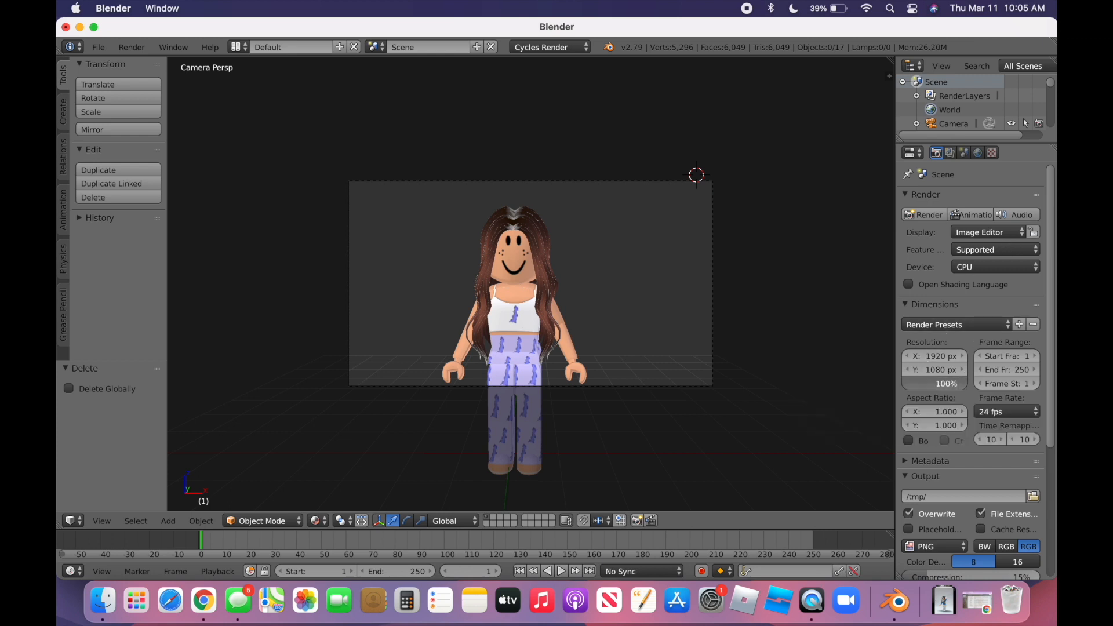
click(937, 356)
text(1080)
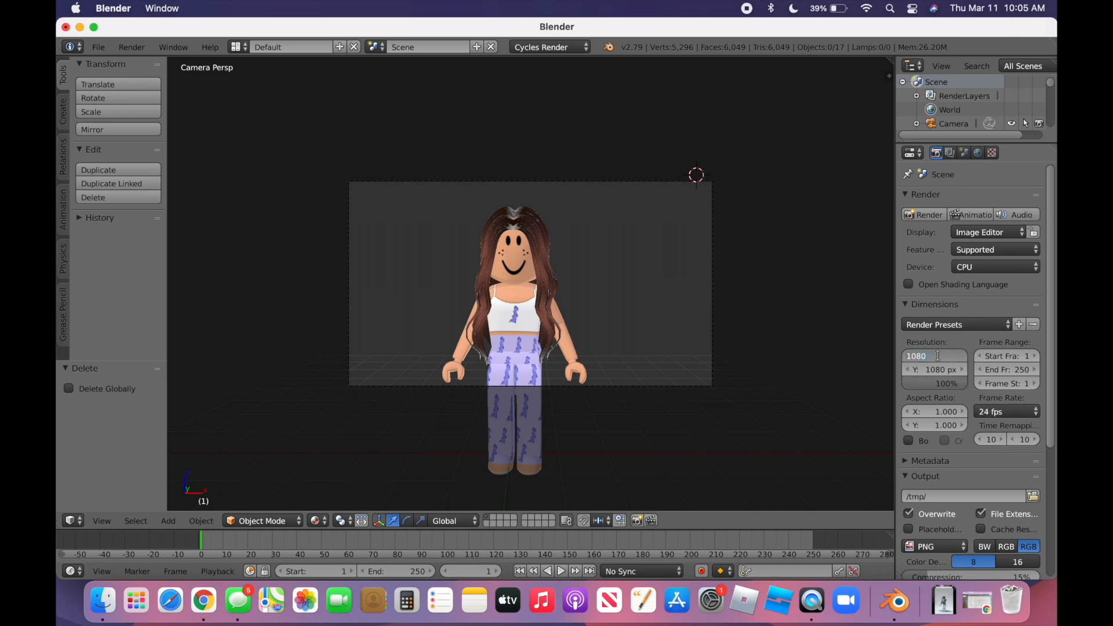
key(Return)
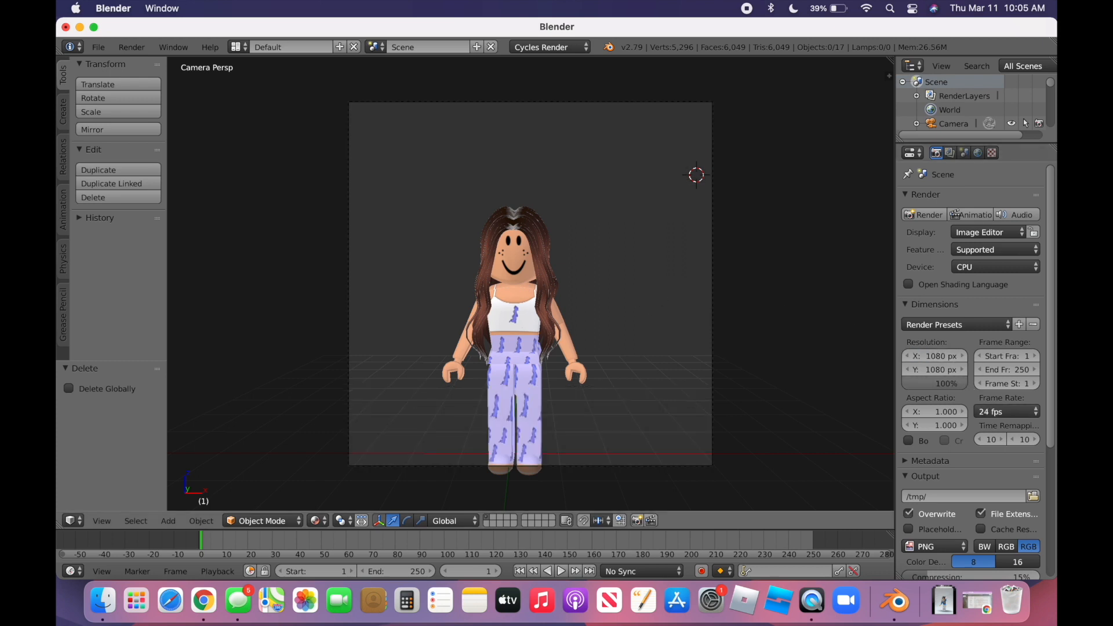
Step: Move the camera closer to frame the avatar's head and upper body in the centre of the shot
key(shift+f)
key(w)
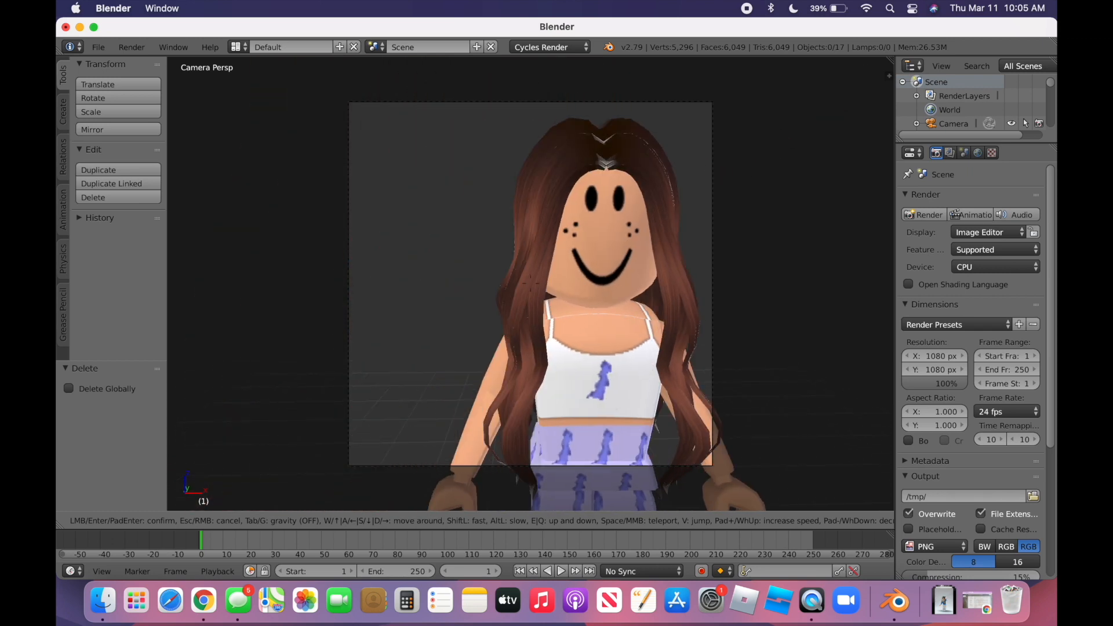
key(d)
key(q)
key(e)
key(e)
key(q)
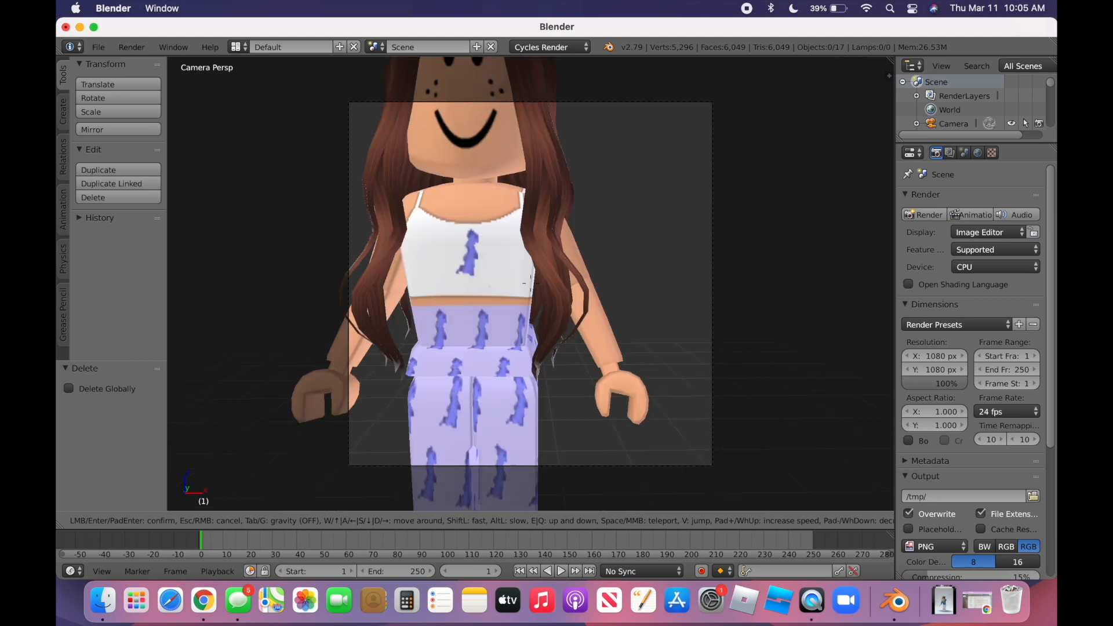
key(e)
key(a)
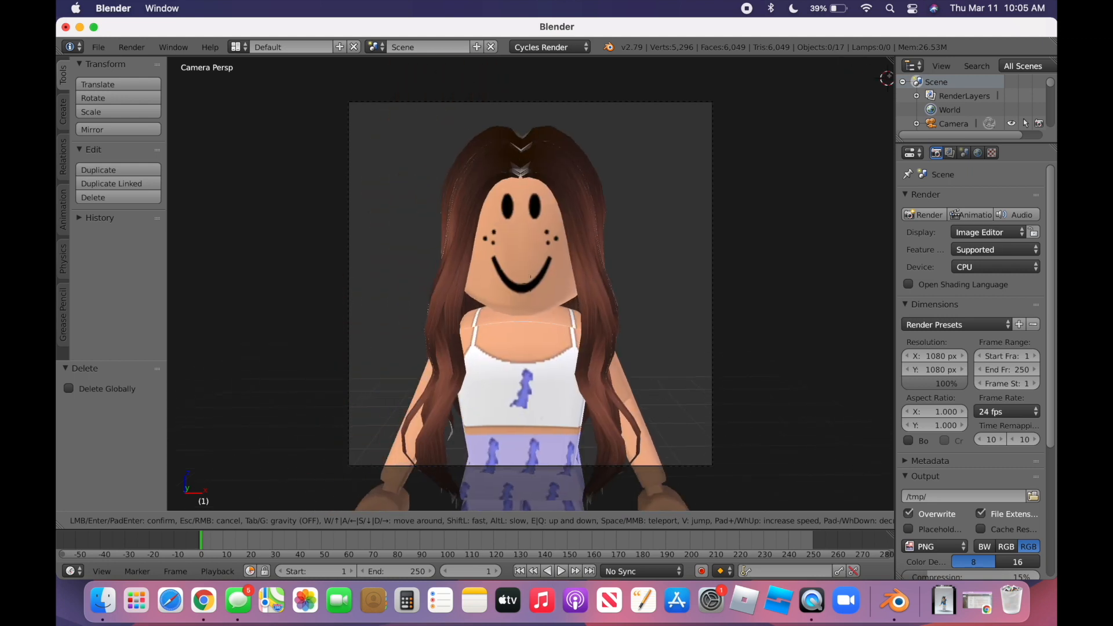
click(530, 283)
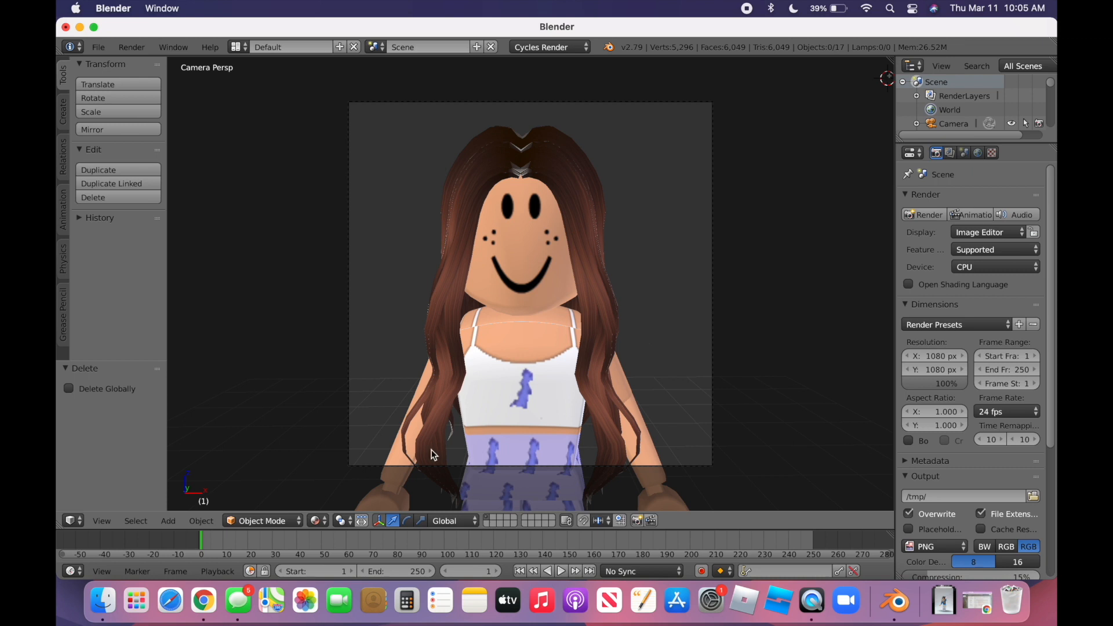
Step: Leave the camera view and back away in walk mode to see the camera and the whole avatar from the front
click(102, 520)
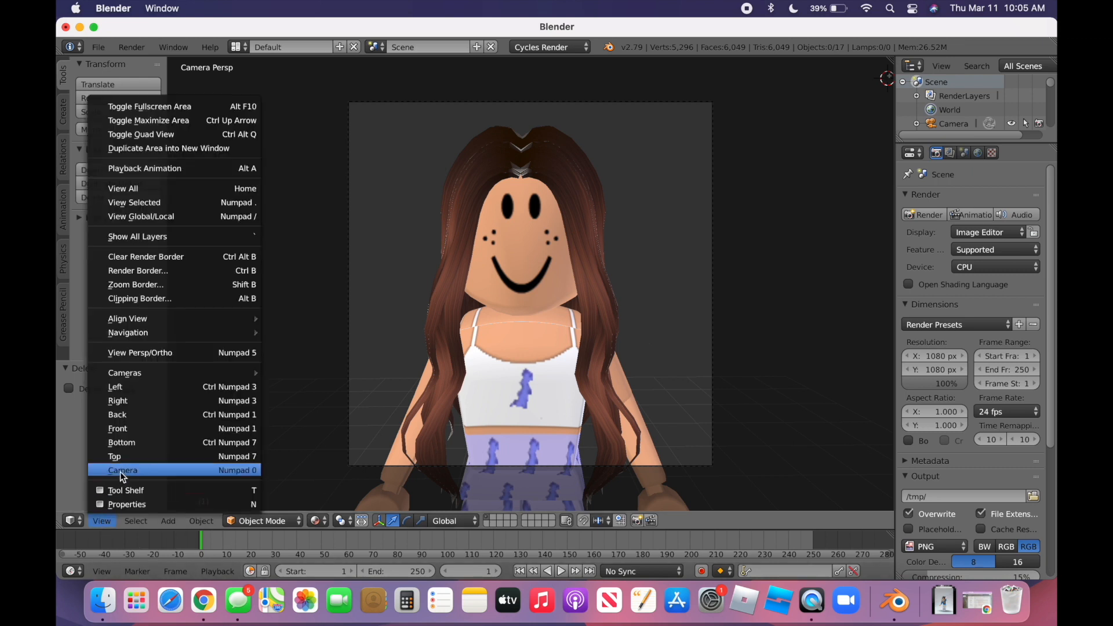
click(121, 471)
key(shift+f)
key(w)
key(w)
key(s)
key(w)
key(s)
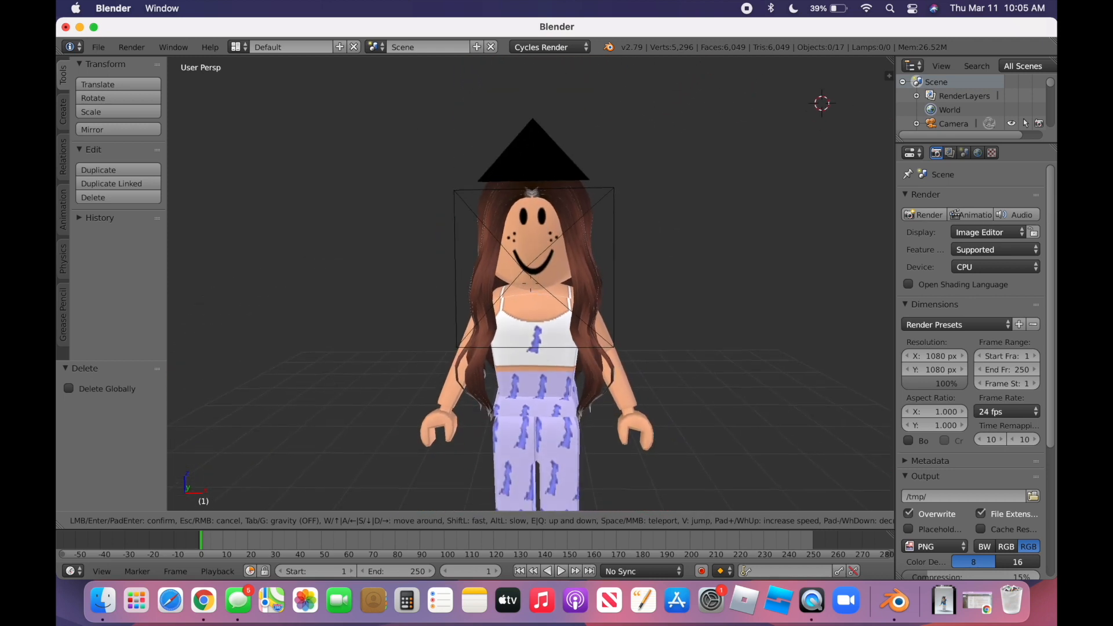
click(532, 289)
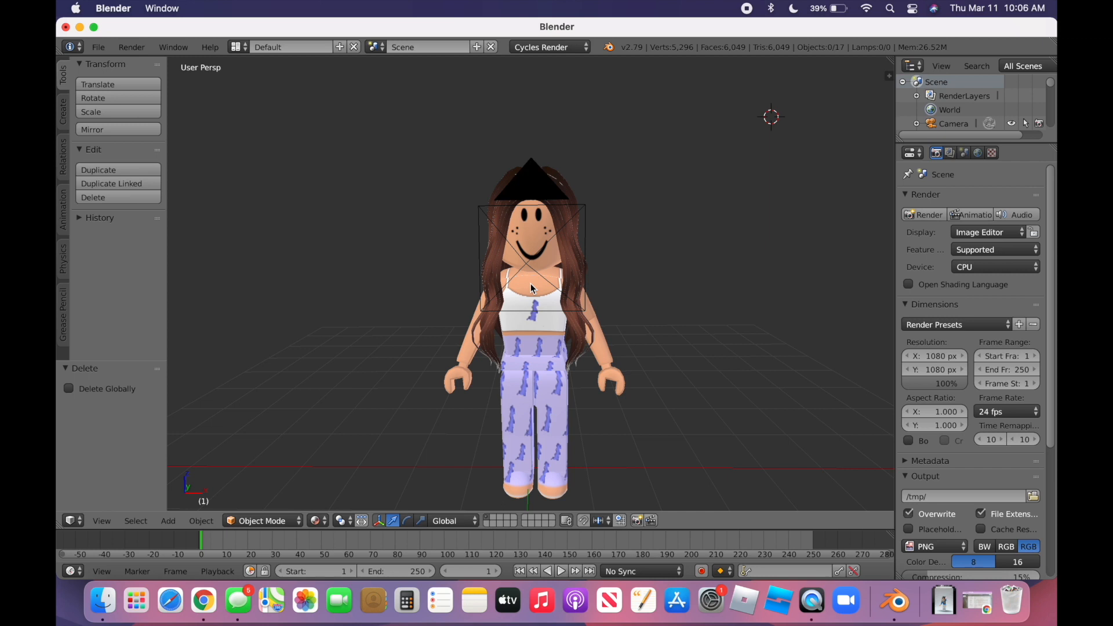
Step: Select the avatar's left lower arm and set its origin to its geometry
right_click(604, 347)
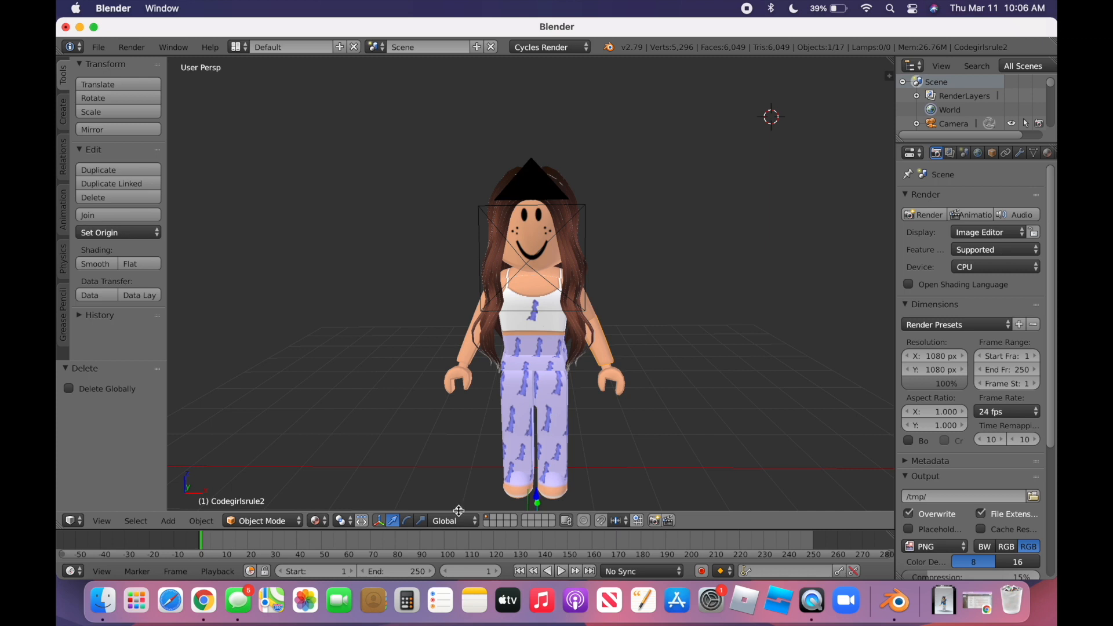
click(106, 233)
click(122, 268)
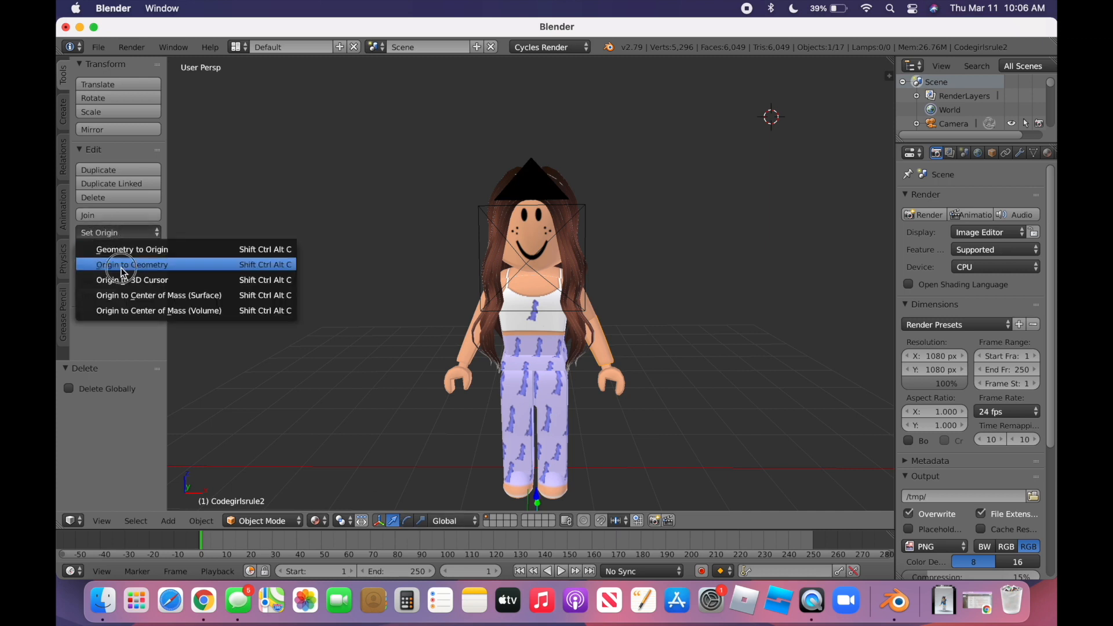
Step: Try out the translate, rotate and scale manipulators on the left lower arm, undoing each change
drag(645, 337, 795, 331)
key(ctrl+z)
click(409, 521)
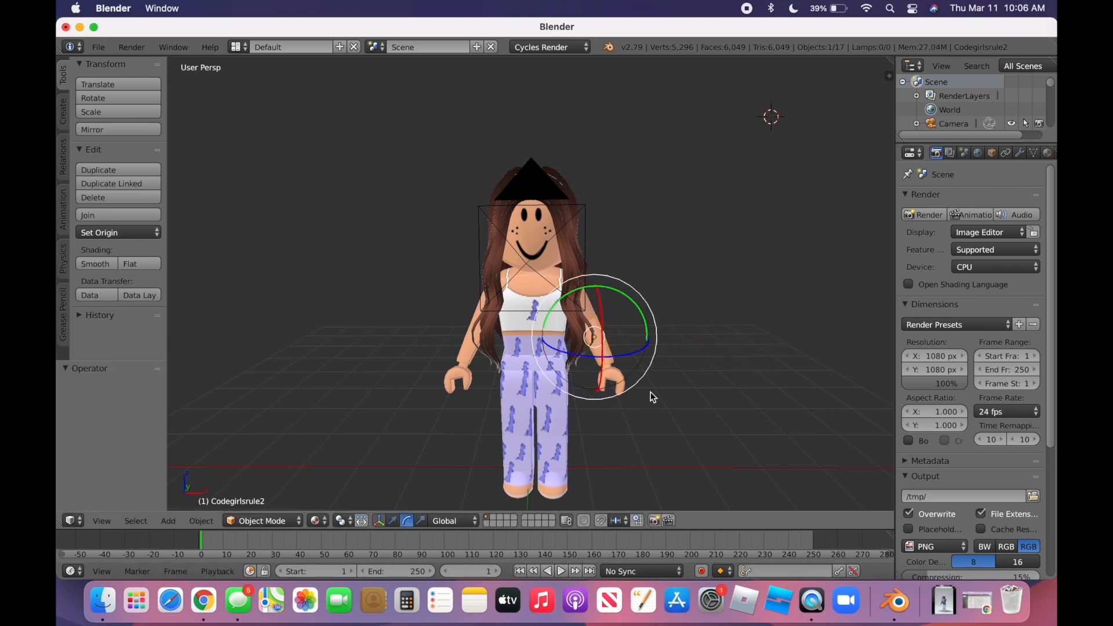
drag(634, 351, 555, 458)
key(ctrl+z)
click(421, 520)
drag(600, 289, 603, 147)
key(ctrl+z)
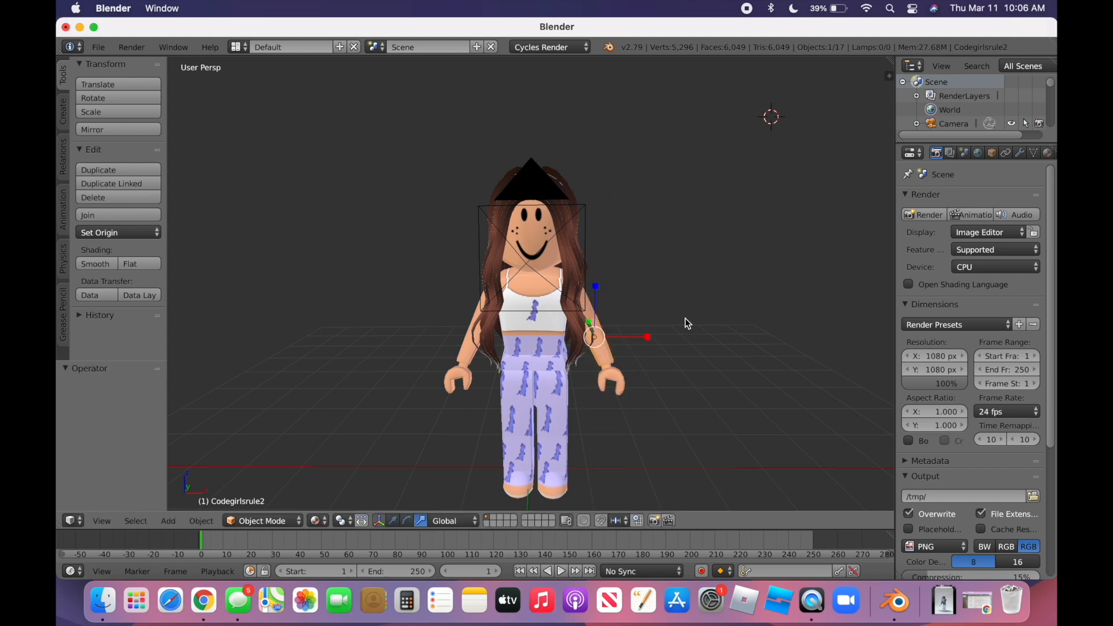
Step: Add the left hand to the lower arm selection and set the origins of both parts to their geometry
key(shift+f)
click(532, 285)
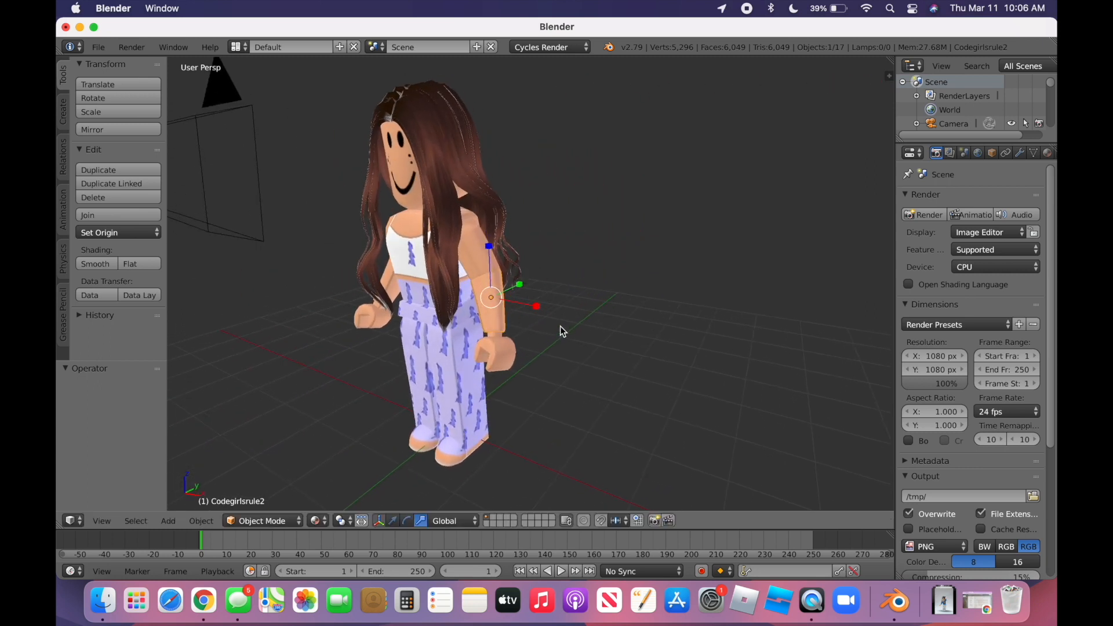
key(shift+f)
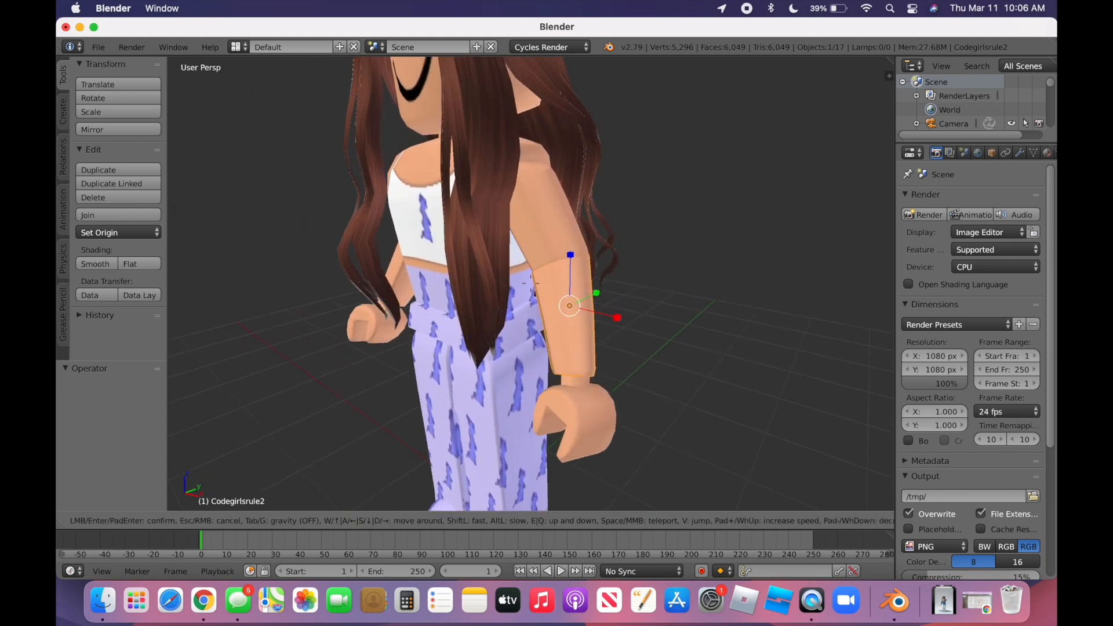
click(531, 283)
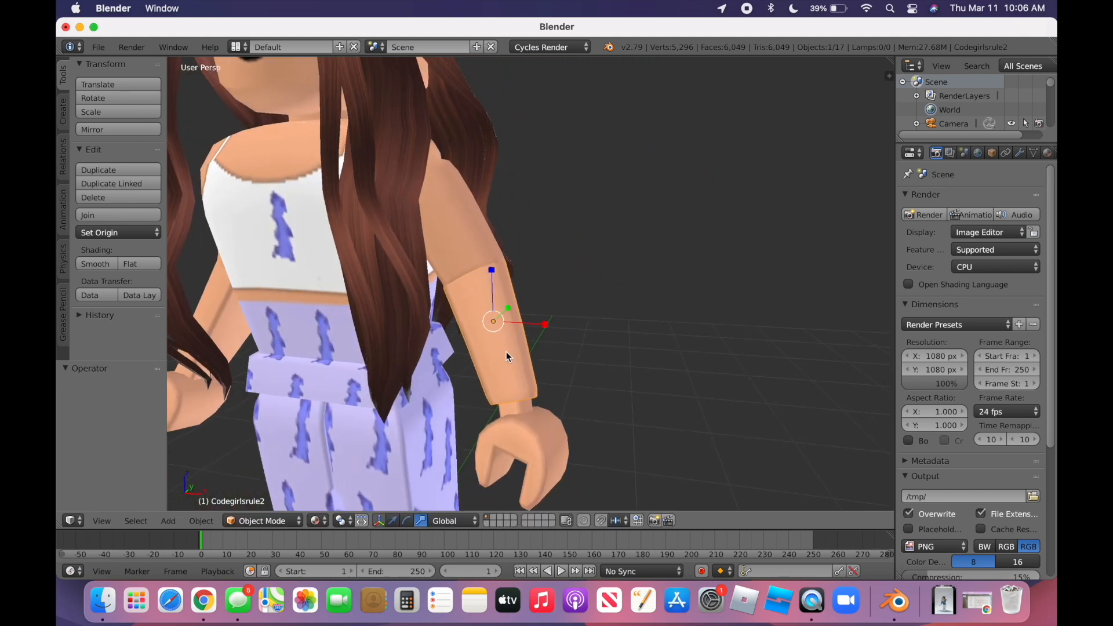
shift+right_click(534, 439)
key(shift+f)
key(s)
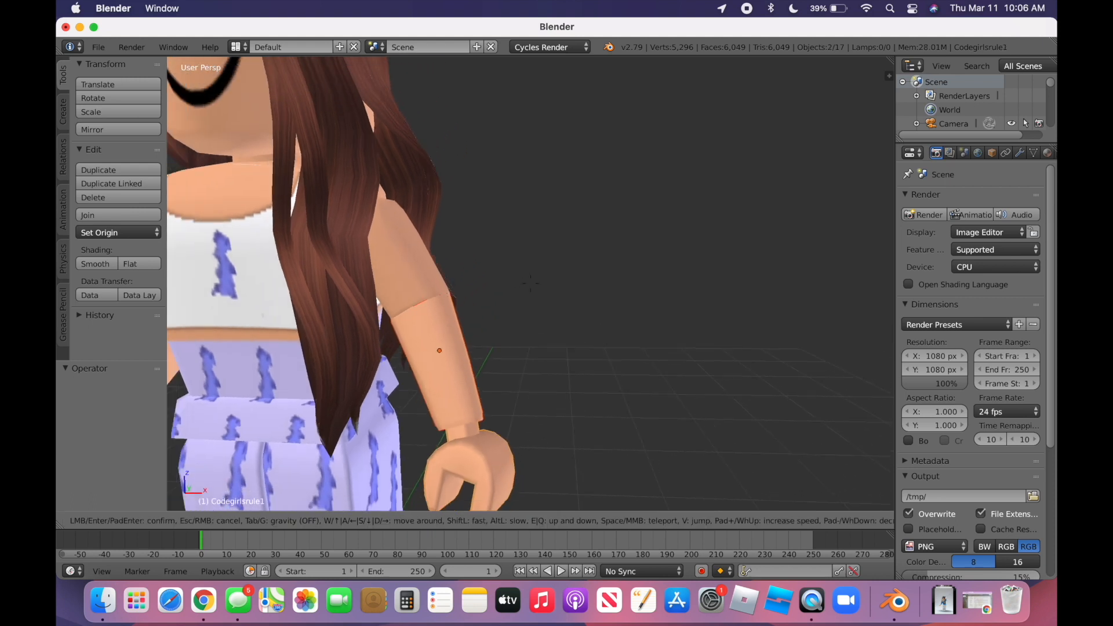
click(528, 284)
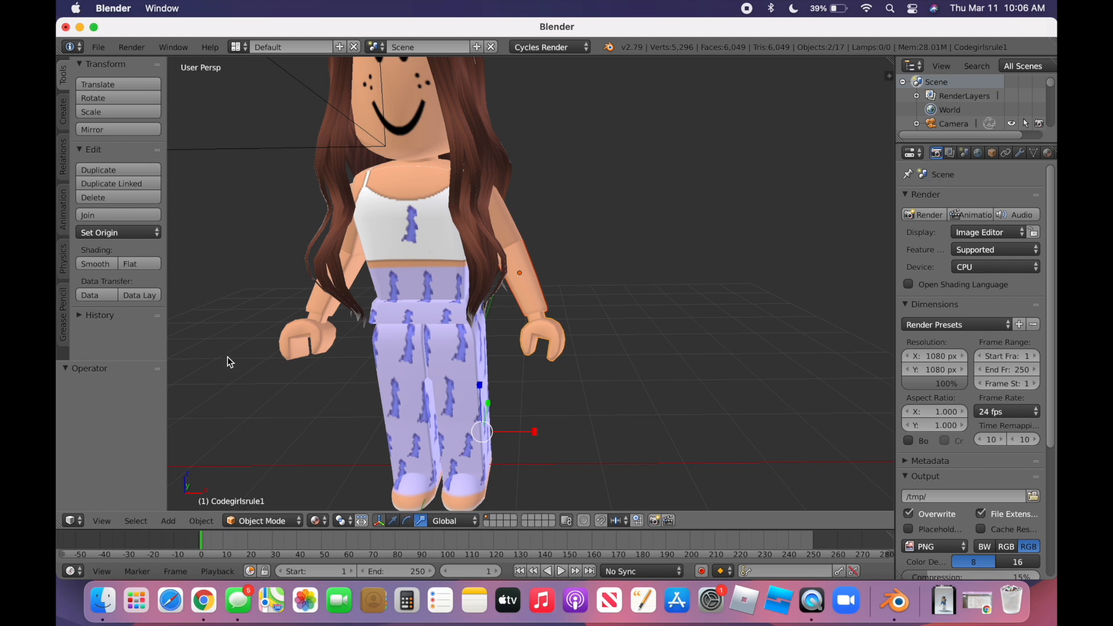
click(153, 235)
click(153, 265)
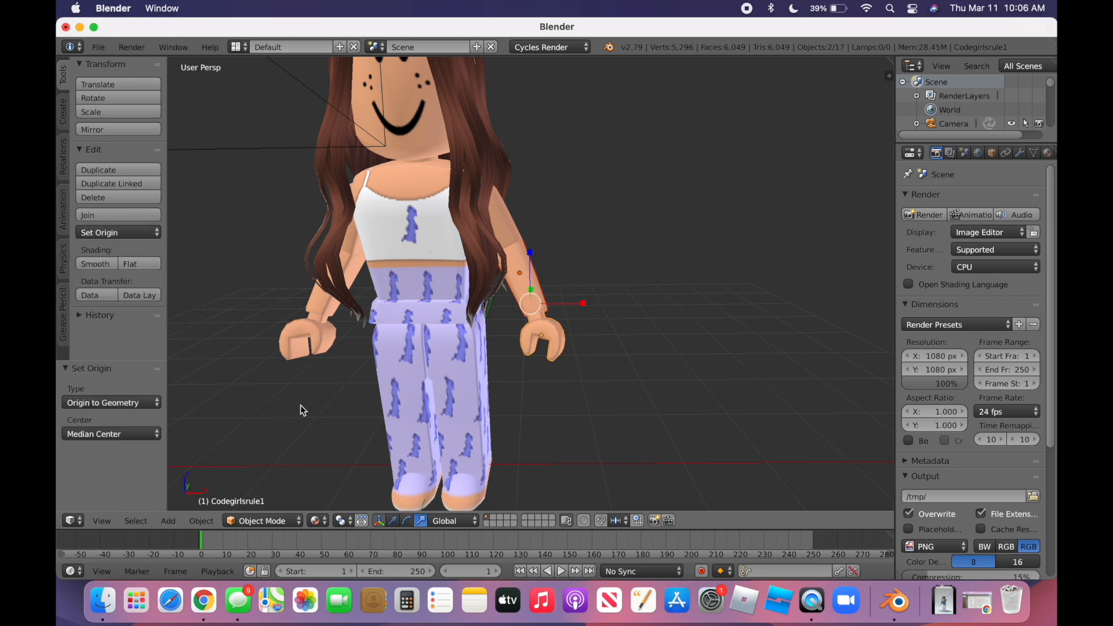
Step: Rotate the left lower arm and hand inward toward the hip and shift them by -0.505 along X
click(406, 520)
drag(562, 267, 530, 301)
click(394, 521)
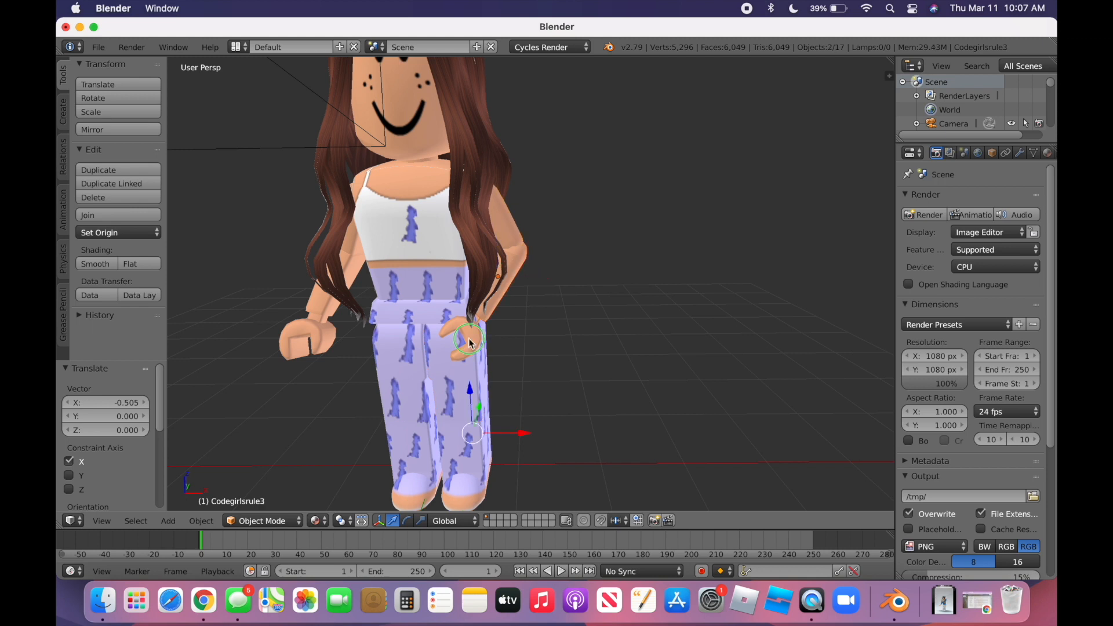
Step: Try rotating the selected left arm parts about their current origins
key(shift+f)
key(Escape)
click(407, 520)
drag(571, 364, 566, 375)
key(super+z)
Step: Set the origins of the selected left arm parts to their geometry, and rotate and raise them slightly
click(118, 232)
click(124, 262)
drag(566, 325, 598, 284)
click(394, 520)
drag(550, 230, 550, 224)
Step: Rotate the left lower arm on its own and add the left hand to the selection
right_click(551, 289)
mouse_move(597, 283)
mouse_down()
mouse_move(589, 315)
mouse_move(583, 298)
mouse_up()
shift+right_click(544, 320)
click(408, 520)
click(394, 520)
Step: Try rotating the left upper arm by -34.7° about Z
right_click(553, 248)
click(407, 521)
drag(592, 252, 586, 276)
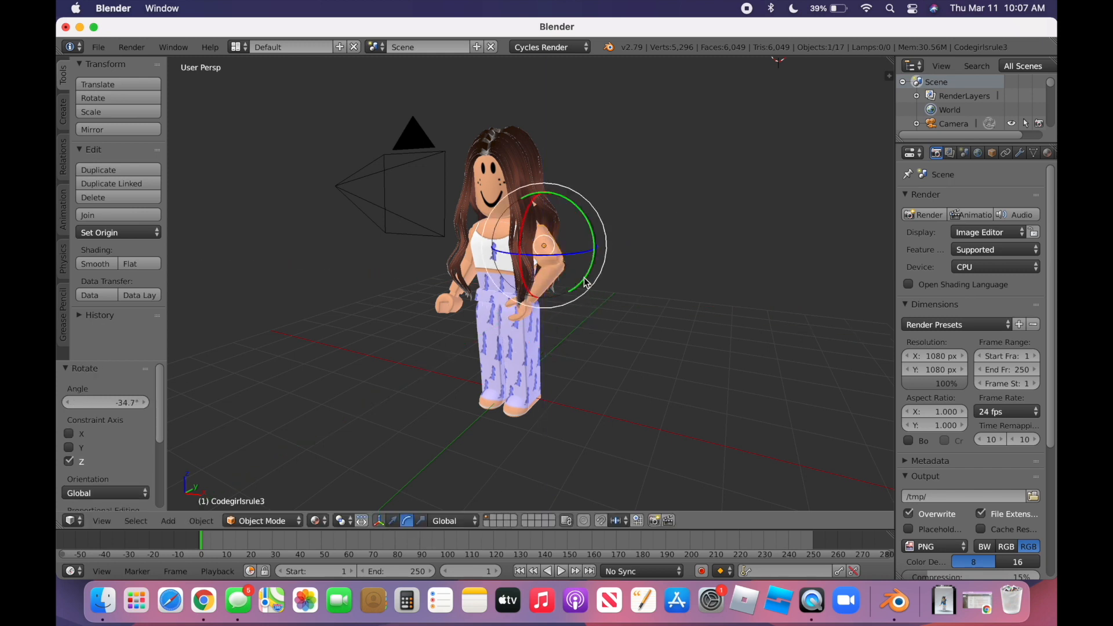
key(super+z)
Step: Rotate the left upper arm slightly and lower it at the shoulder
key(shift+f)
key(w)
click(530, 283)
drag(390, 220, 399, 234)
click(394, 520)
drag(353, 205, 351, 224)
Step: Shift the left lower arm and hand along X toward the body, and undo the further move
right_click(376, 324)
shift+right_click(313, 411)
drag(377, 372, 365, 370)
drag(342, 359, 418, 392)
key(super+z)
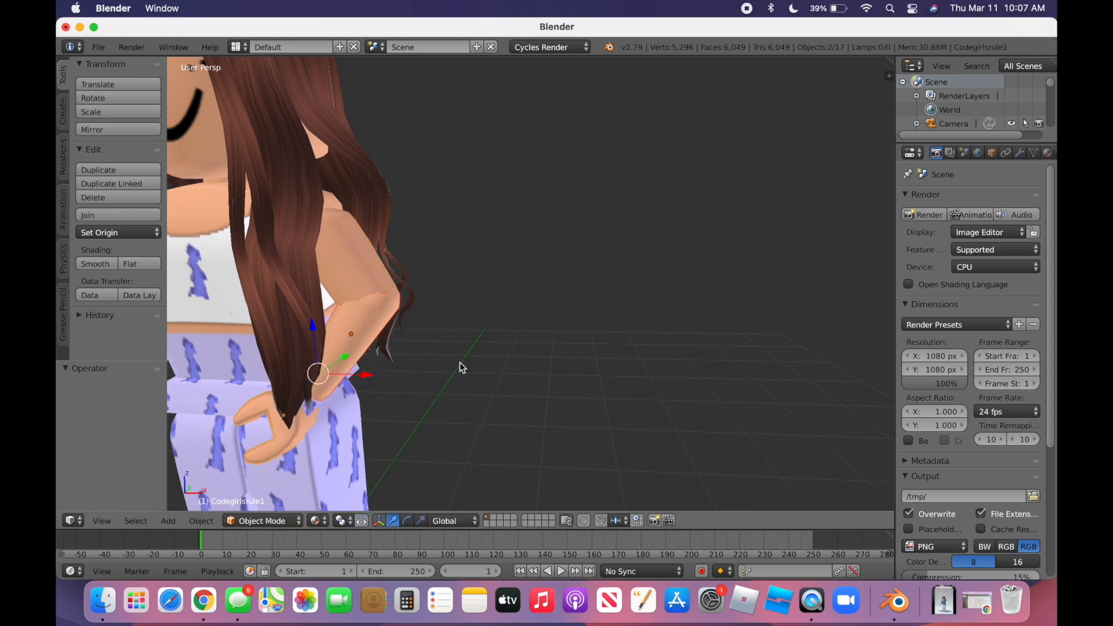
Step: Move the left lower arm and hand 0.149 along X
key(shift+f)
key(s)
click(531, 283)
click(407, 520)
click(394, 521)
drag(475, 308, 489, 283)
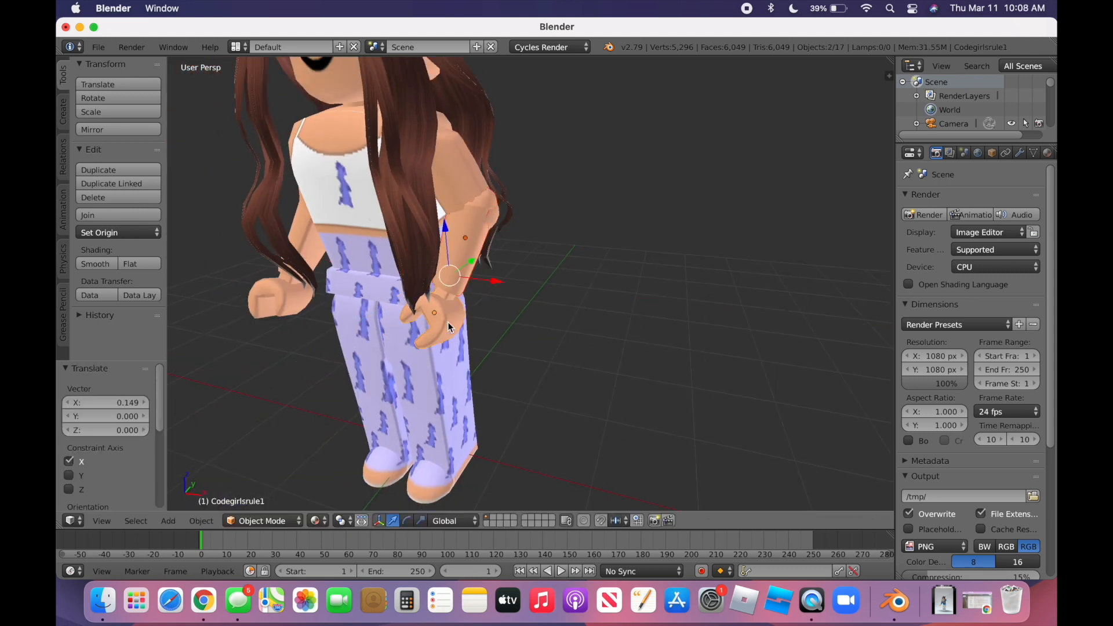
Step: Select only the left hand and rotate it in several small turns so it rests against the hip
right_click(437, 330)
key(shift+f)
key(d)
click(530, 284)
click(407, 521)
drag(558, 299, 548, 311)
key(shift+f)
key(w)
key(a)
key(s)
click(531, 283)
drag(383, 238, 376, 246)
drag(405, 291, 418, 289)
Step: Add the left lower arm to the hand selection and nudge both parts, finishing with -0.040 along Y
shift+right_click(465, 205)
click(394, 520)
drag(478, 235, 483, 234)
drag(467, 245, 476, 239)
Step: Preview the pose through the camera in Rendered shading, and return to Material shading in the free perspective view
click(101, 520)
click(116, 467)
click(315, 520)
click(333, 427)
click(425, 411)
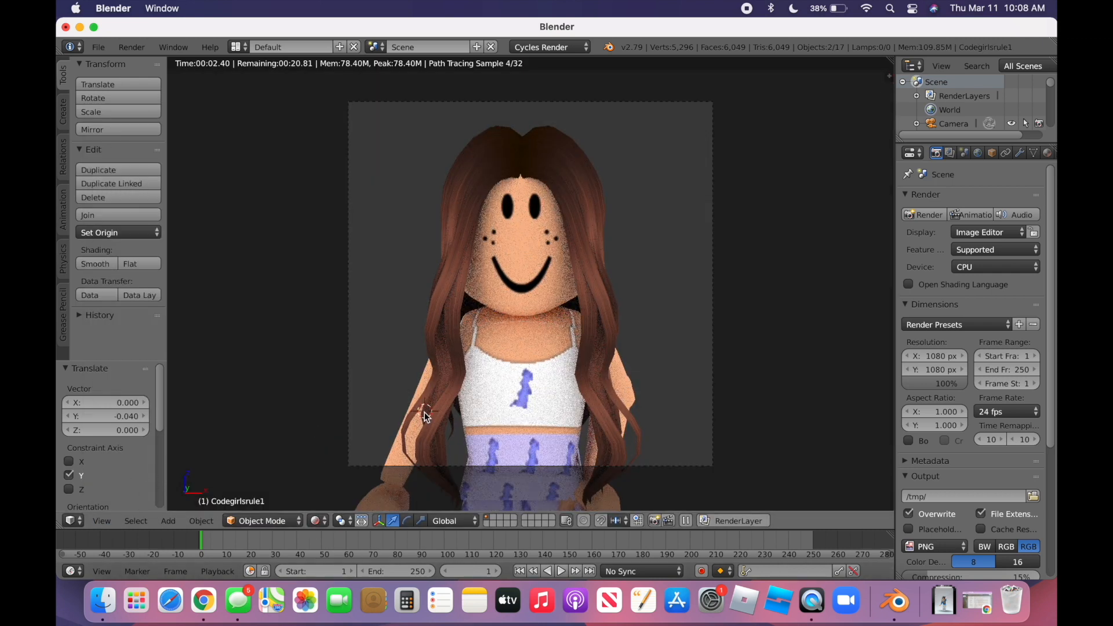
click(318, 520)
click(336, 471)
click(318, 520)
click(336, 442)
click(103, 521)
click(122, 470)
Step: Set the origins of the avatar's head and hair to their geometry and turn both 18.1° about Z
key(shift+f)
key(e)
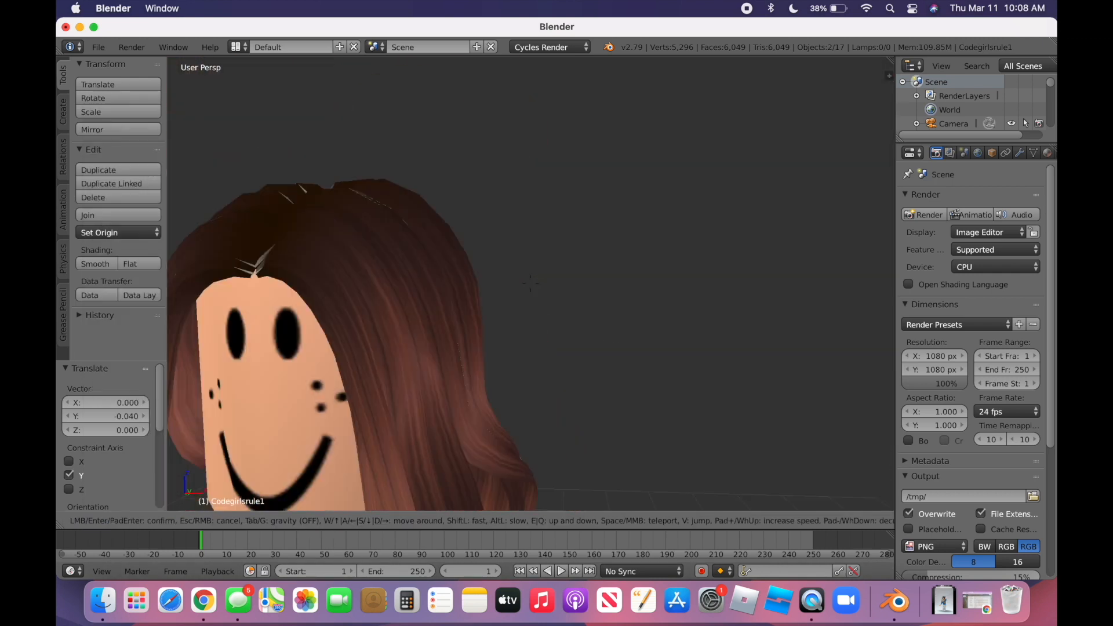
key(s)
click(530, 284)
right_click(546, 278)
shift+right_click(486, 359)
click(407, 520)
key(shift+f)
key(d)
click(530, 284)
click(132, 232)
click(153, 266)
drag(525, 180, 523, 187)
drag(484, 224, 491, 226)
Step: Select the right upper arm, lower arm and hand, and set their origins to their geometry
key(shift+f)
key(a)
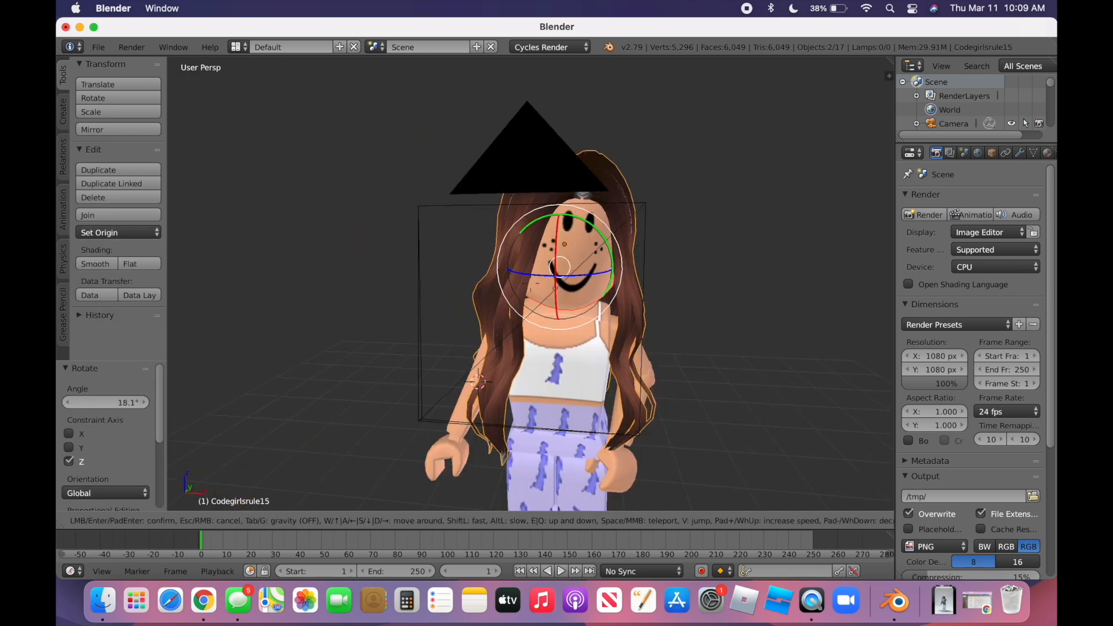
key(w)
click(530, 284)
right_click(693, 169)
shift+right_click(666, 244)
shift+right_click(655, 313)
key(shift+f)
key(d)
click(530, 284)
click(139, 232)
click(152, 265)
Step: Rotate the three right arm parts and shift them 0.278 along X toward the body
drag(553, 207, 532, 204)
click(392, 521)
drag(582, 260, 621, 259)
Step: Rotate the whole right arm 21.2° about X from a side view
key(shift+f)
key(s)
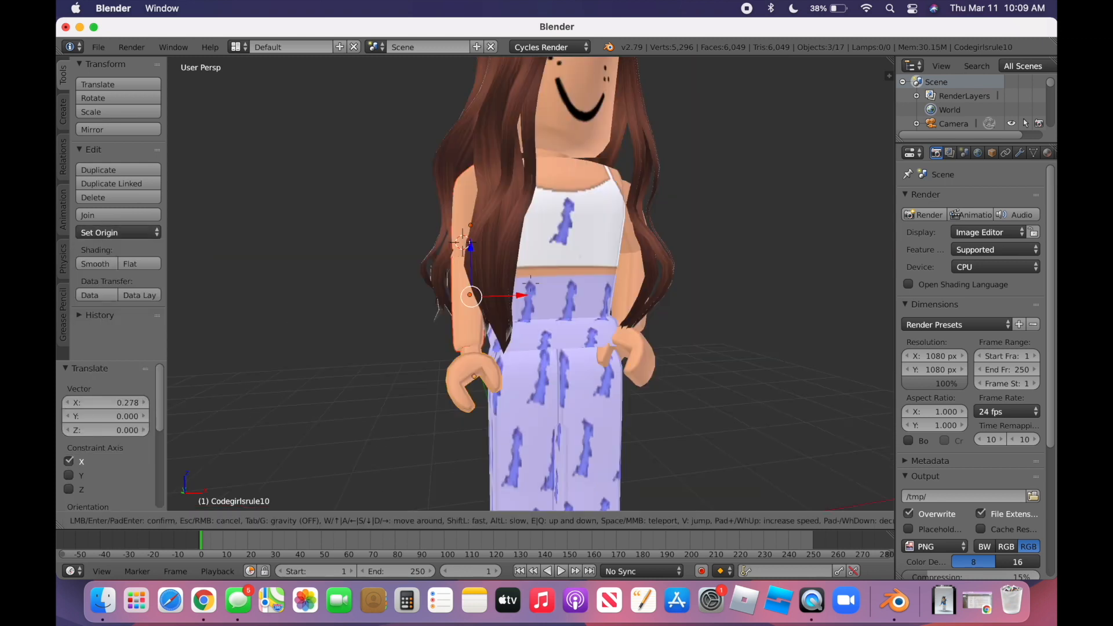
key(a)
click(530, 283)
click(407, 521)
drag(465, 205, 471, 238)
key(ctrl+z)
Step: Select the right lower arm and hand and move them 0.202 along Y
right_click(422, 247)
shift+right_click(439, 290)
click(393, 521)
drag(374, 263, 358, 259)
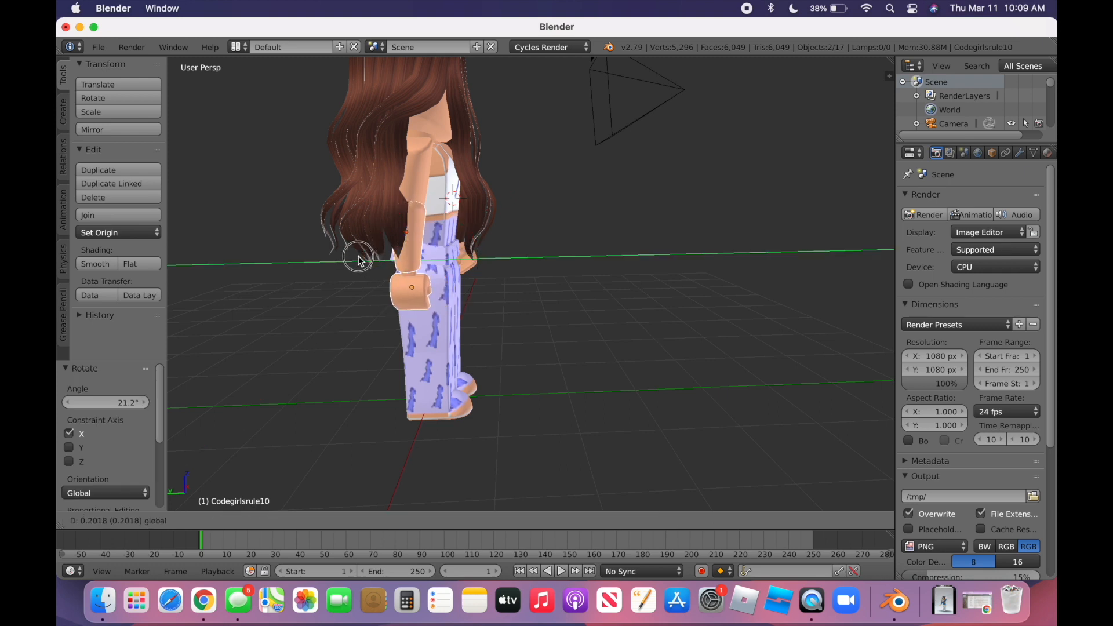
Step: Return to the camera view to check the finished pose
key(shift+f)
key(d)
click(530, 284)
click(101, 521)
click(124, 475)
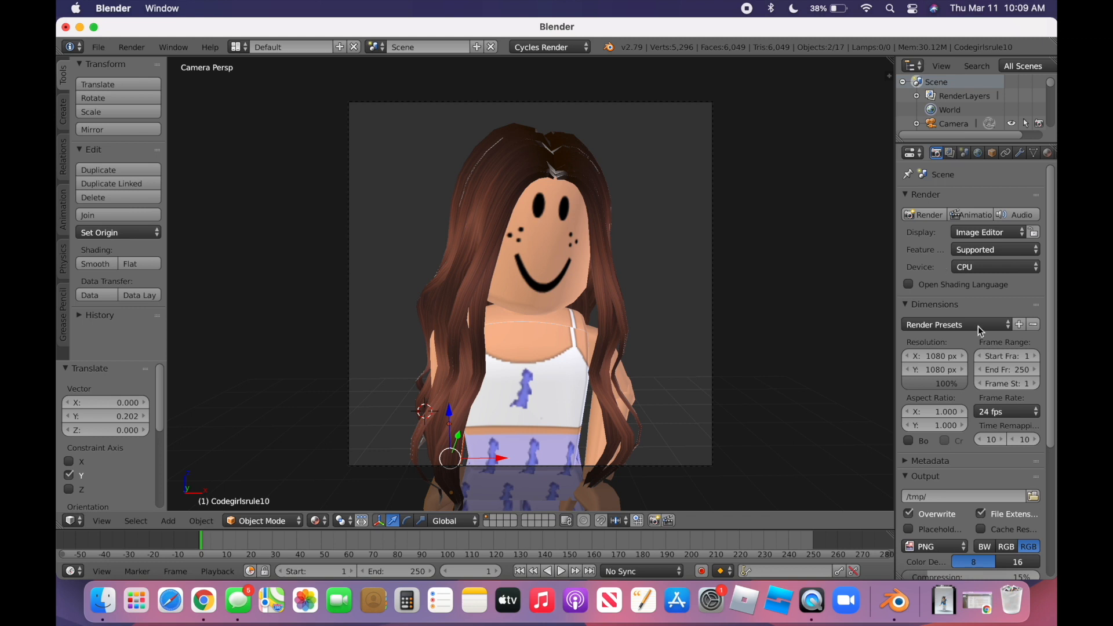
Step: Set the render output format to PNG and make the film background transparent
scroll(1006, 551, down, 6)
scroll(1006, 551, down, 3)
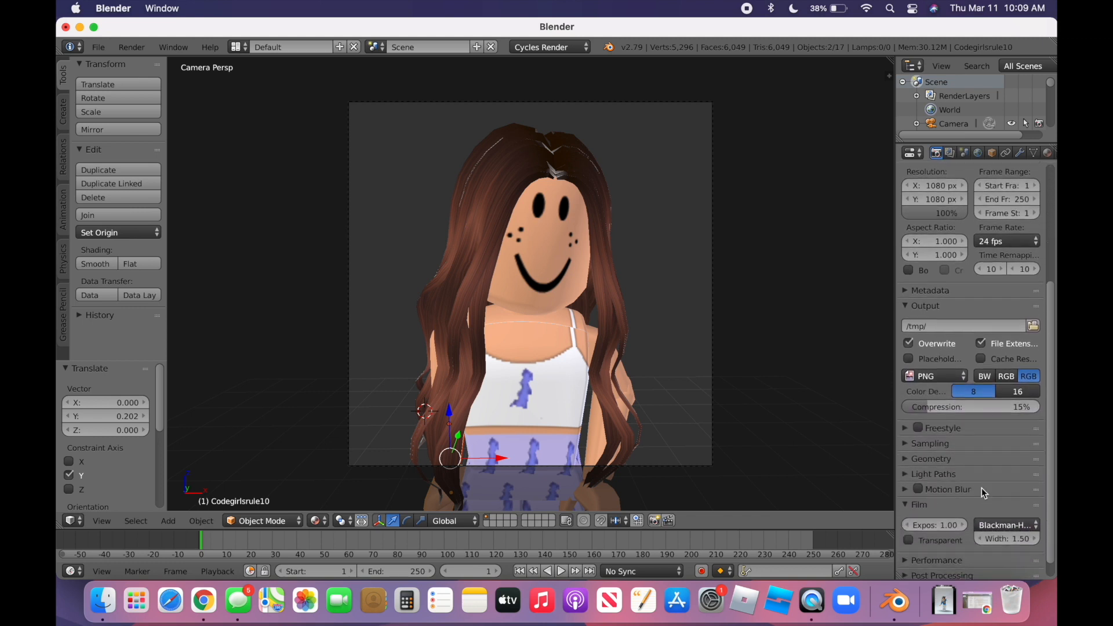
click(918, 382)
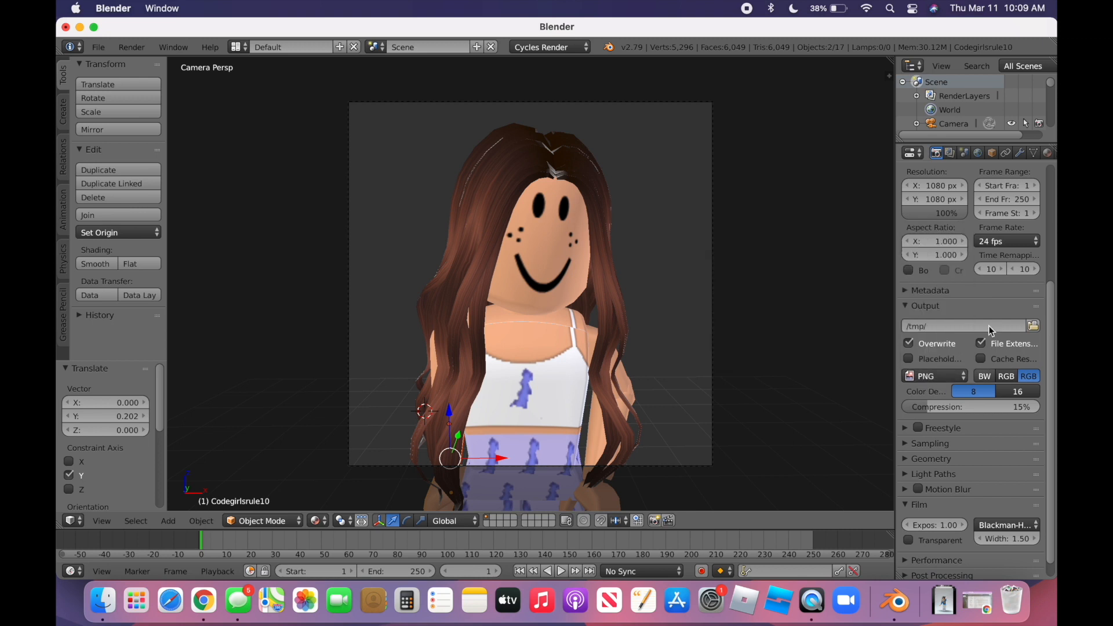
click(922, 377)
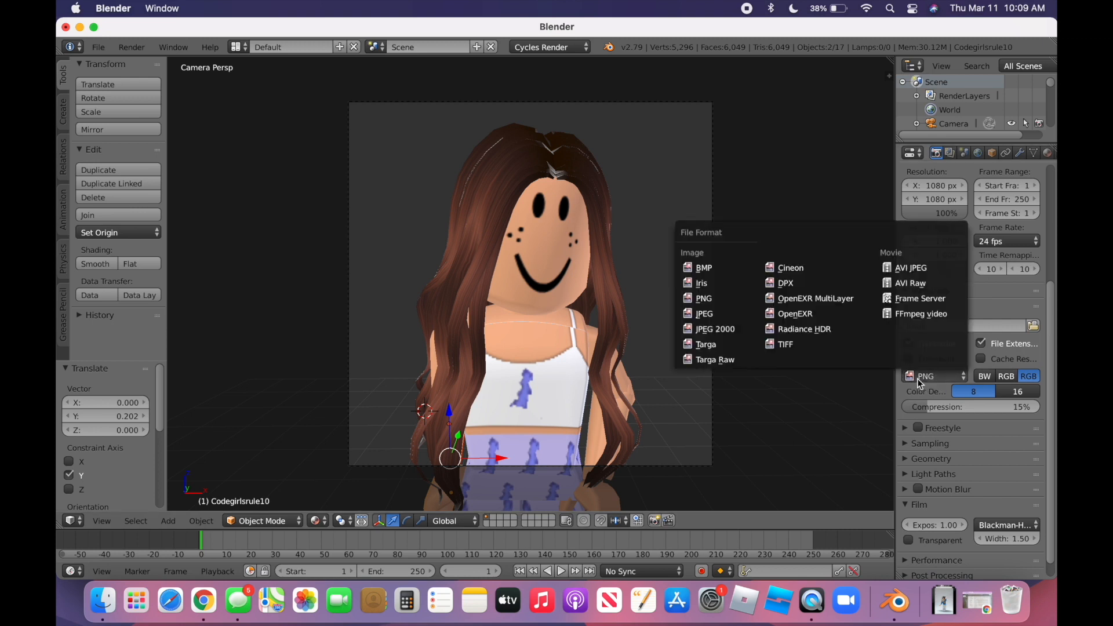
click(704, 298)
scroll(1008, 519, down, 1)
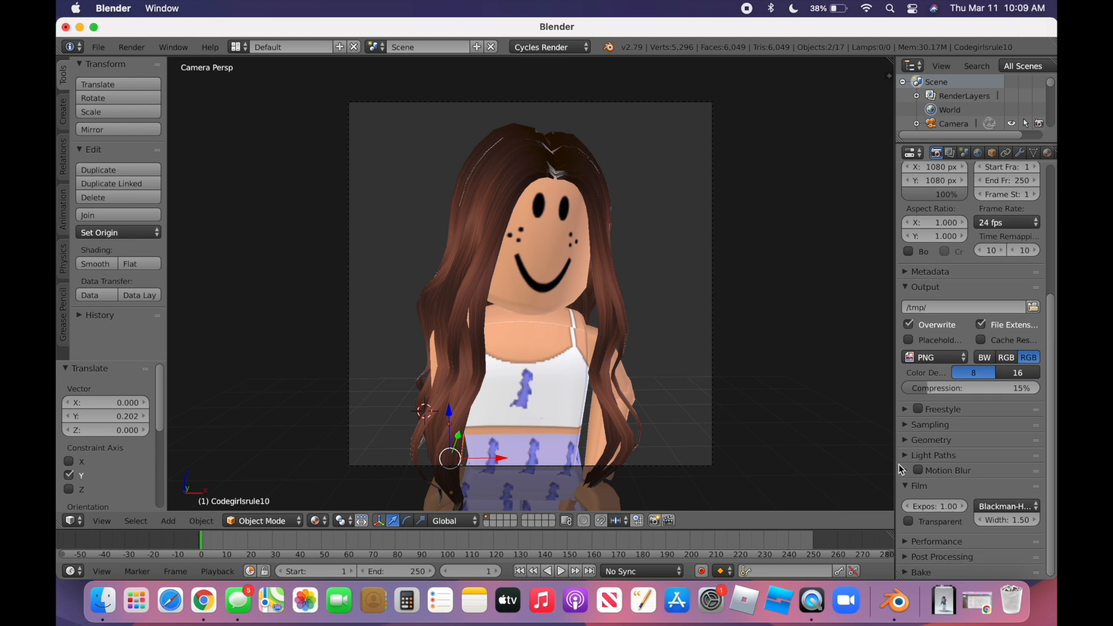
click(910, 523)
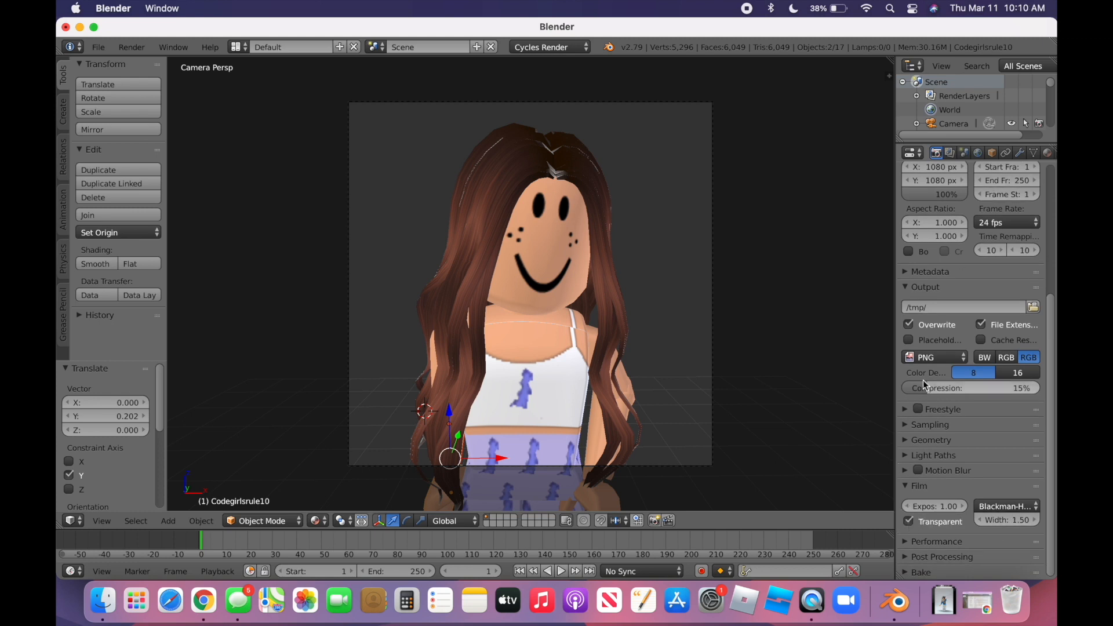
Step: Set the world surface color to a light purple with R 0.416, G 0.224 and B 0.533
click(979, 153)
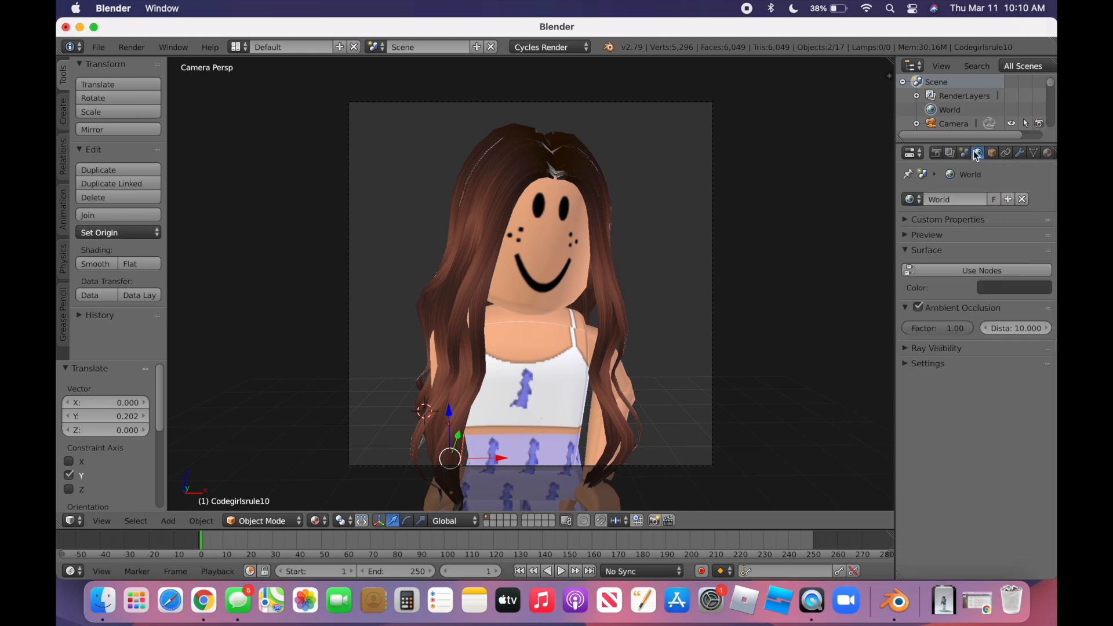
click(993, 290)
drag(1044, 139, 1041, 125)
drag(997, 157, 995, 152)
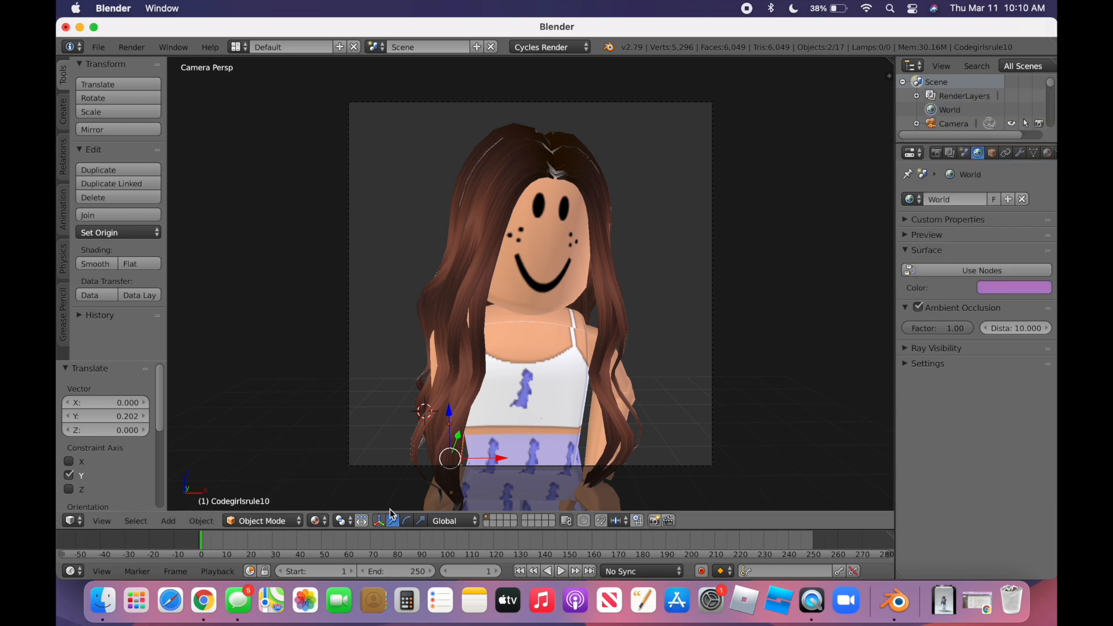
Step: Preview the scene in Rendered shading, switching the transparent film background off and on again
click(317, 520)
click(332, 424)
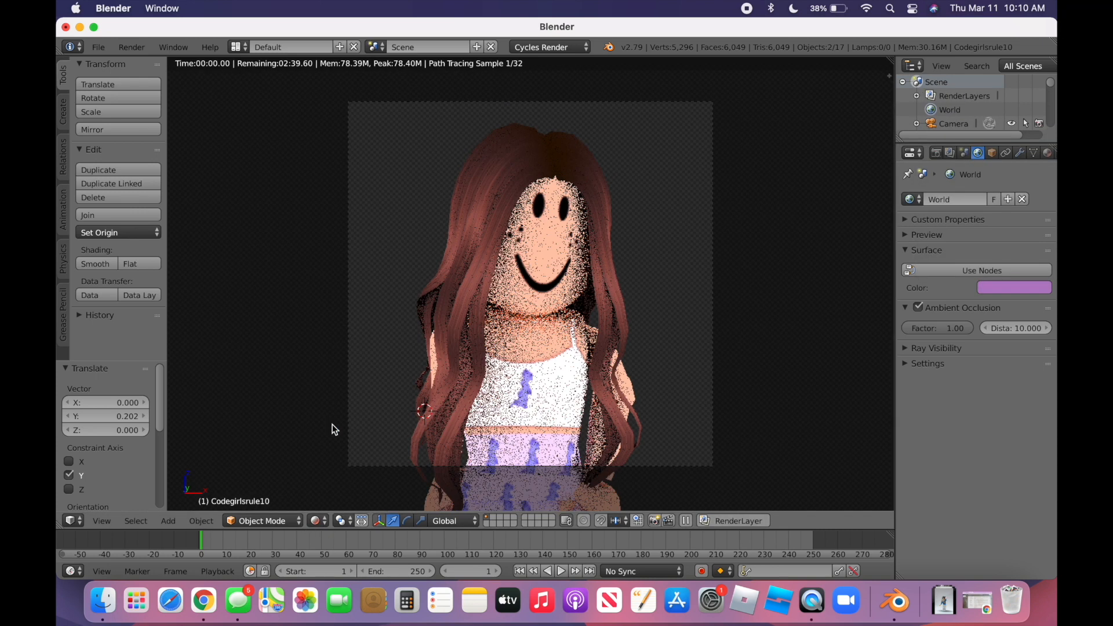
click(936, 153)
click(909, 522)
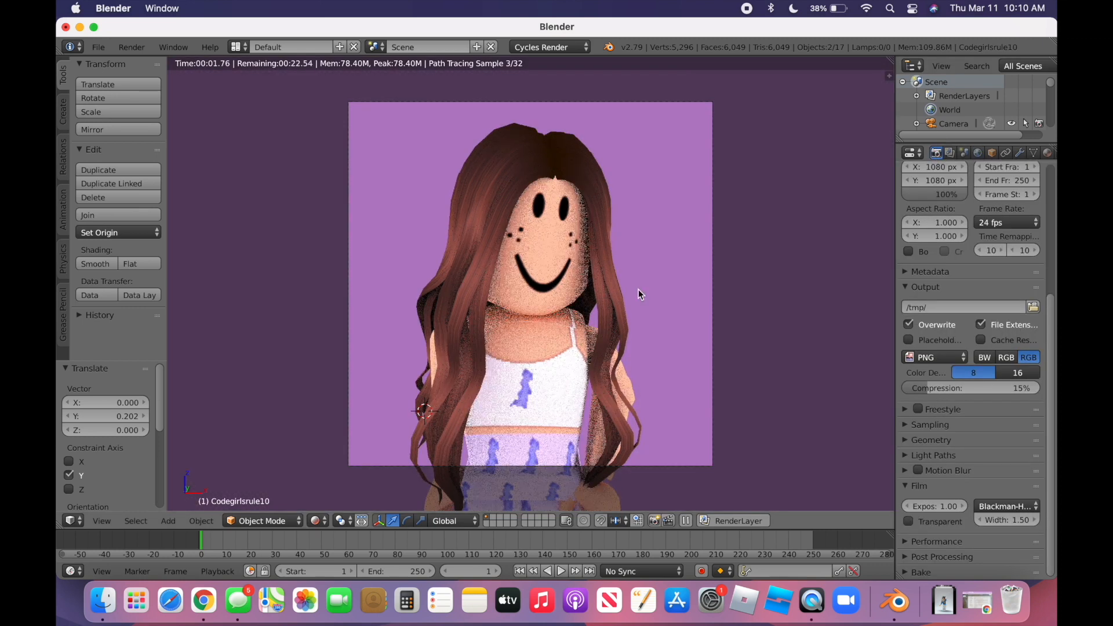
click(927, 521)
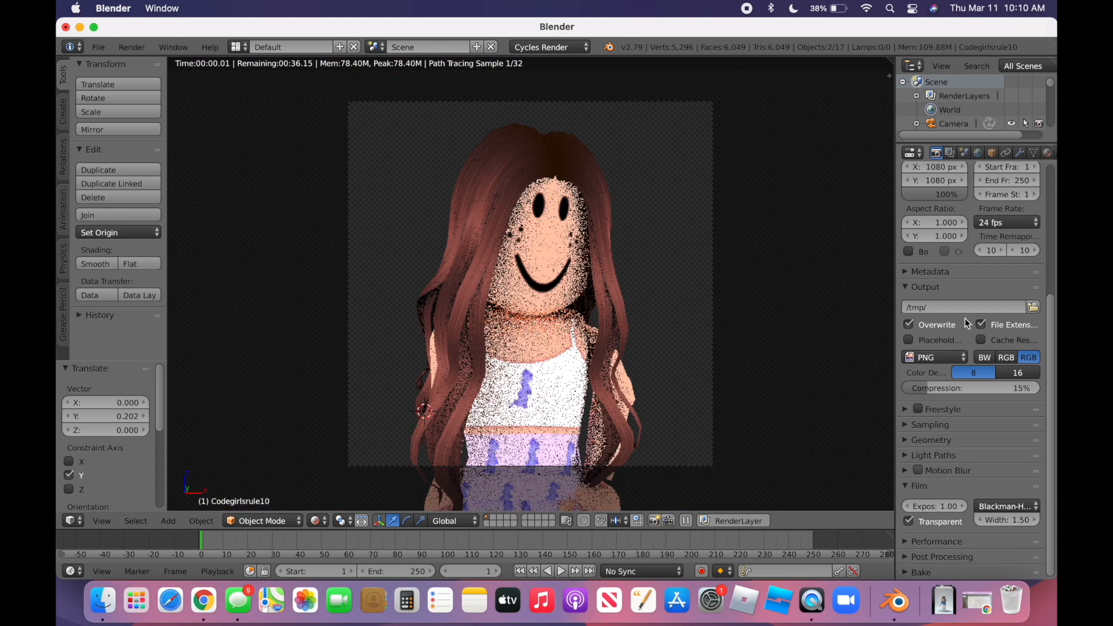
Step: Darken the world surface color to a very deep purple
click(977, 153)
click(988, 288)
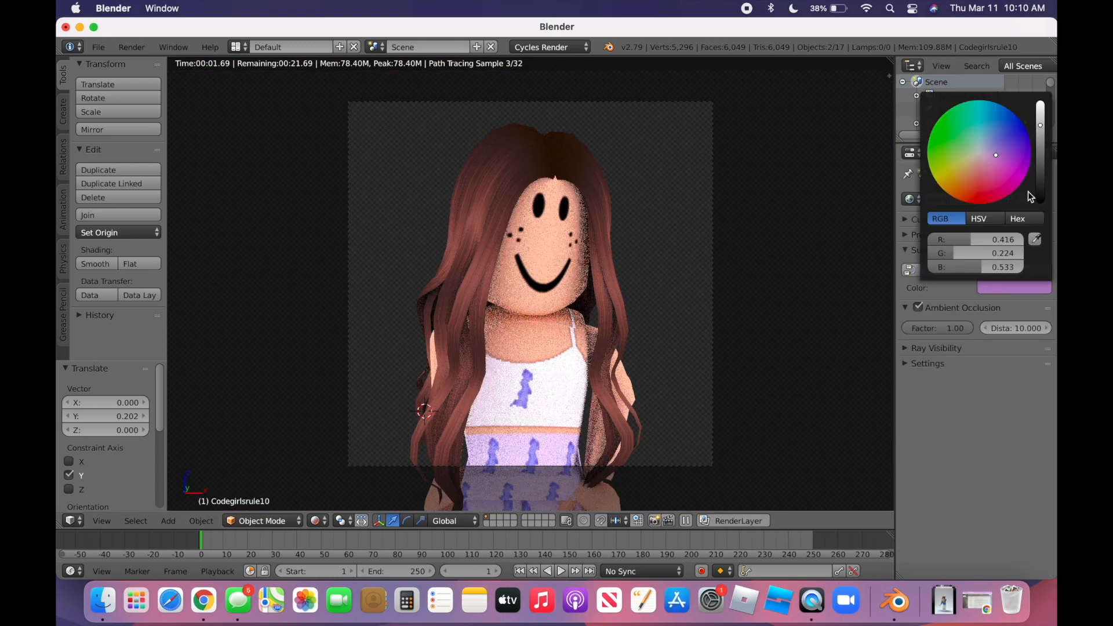
drag(1039, 194, 1041, 181)
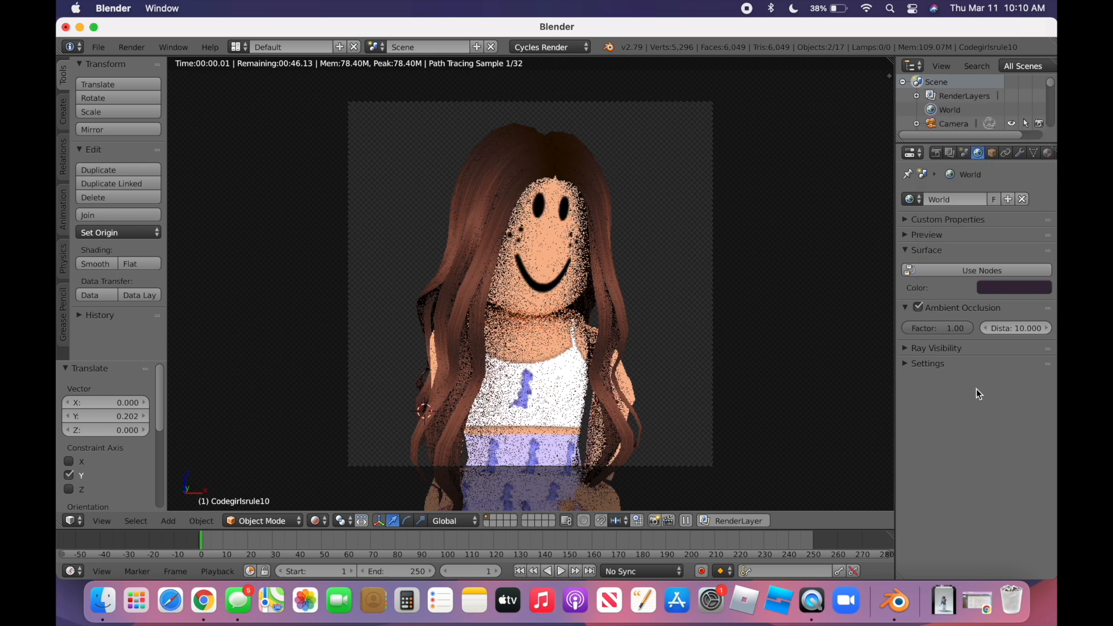
Step: Switch the viewport back to Material shading and render the still image
click(936, 153)
scroll(958, 325, down, 8)
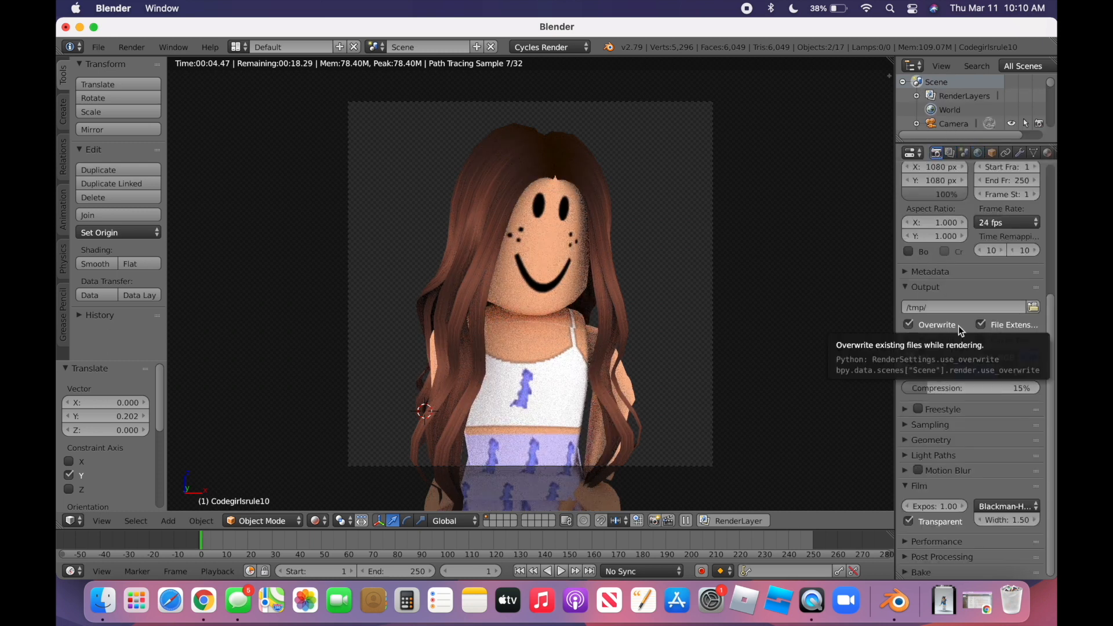
click(316, 521)
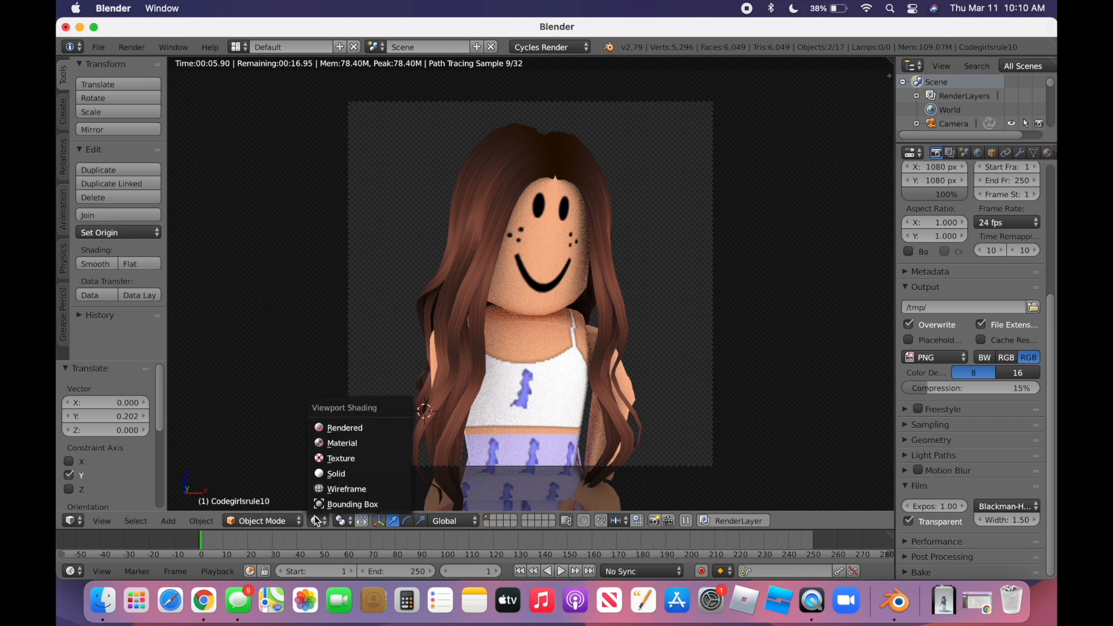
click(337, 442)
scroll(950, 238, up, 3)
scroll(951, 239, up, 5)
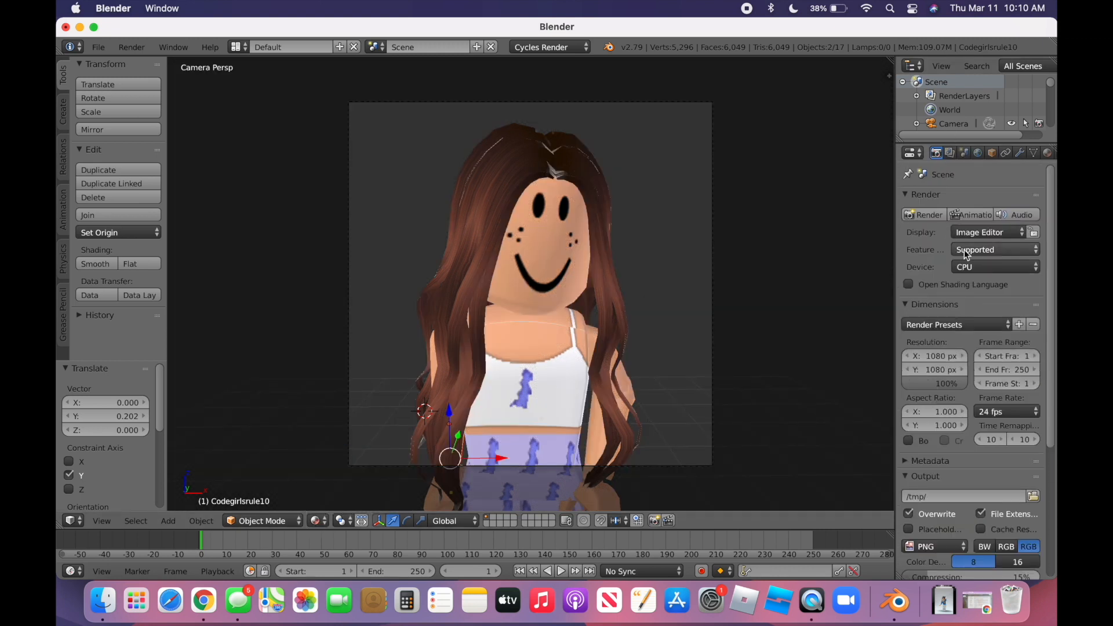
click(929, 213)
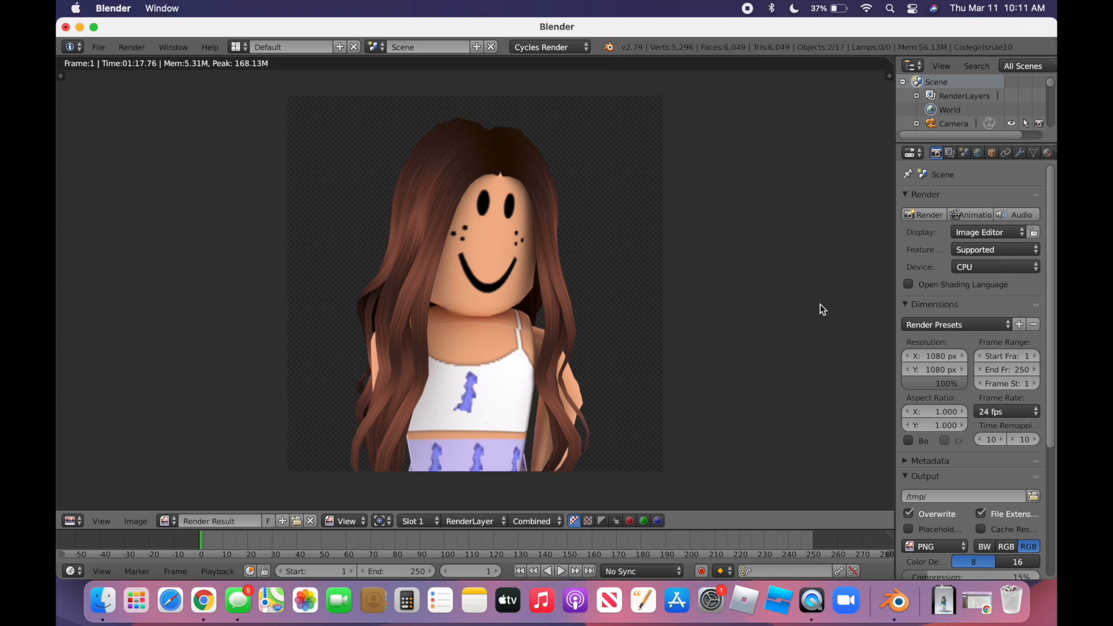
Step: Save the rendered image to the Desktop folder as a PNG named tutorial
click(134, 520)
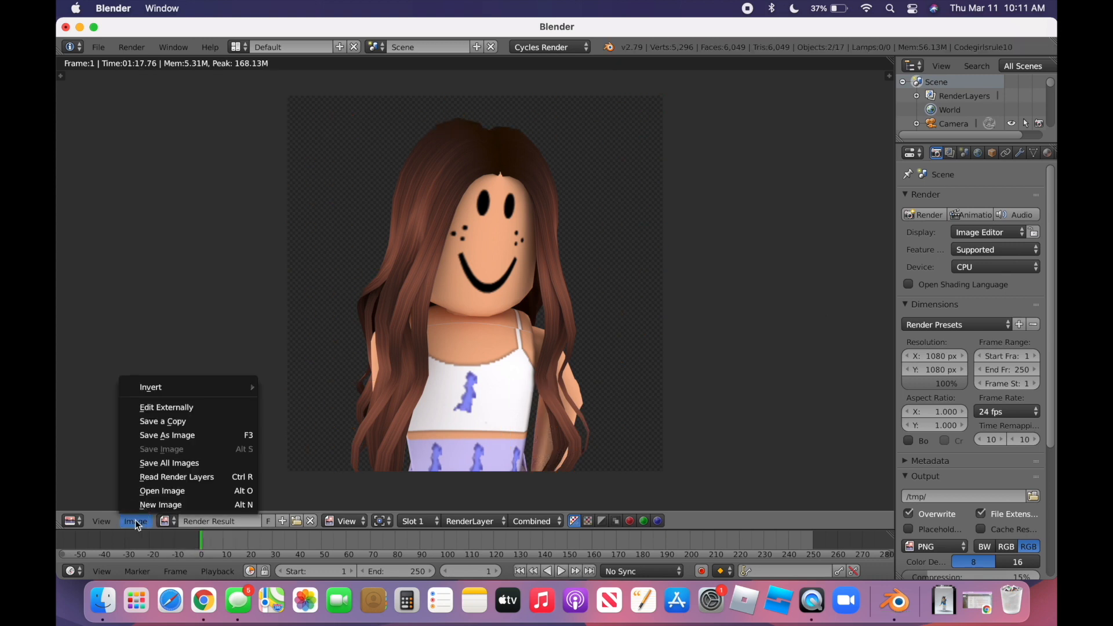
click(192, 434)
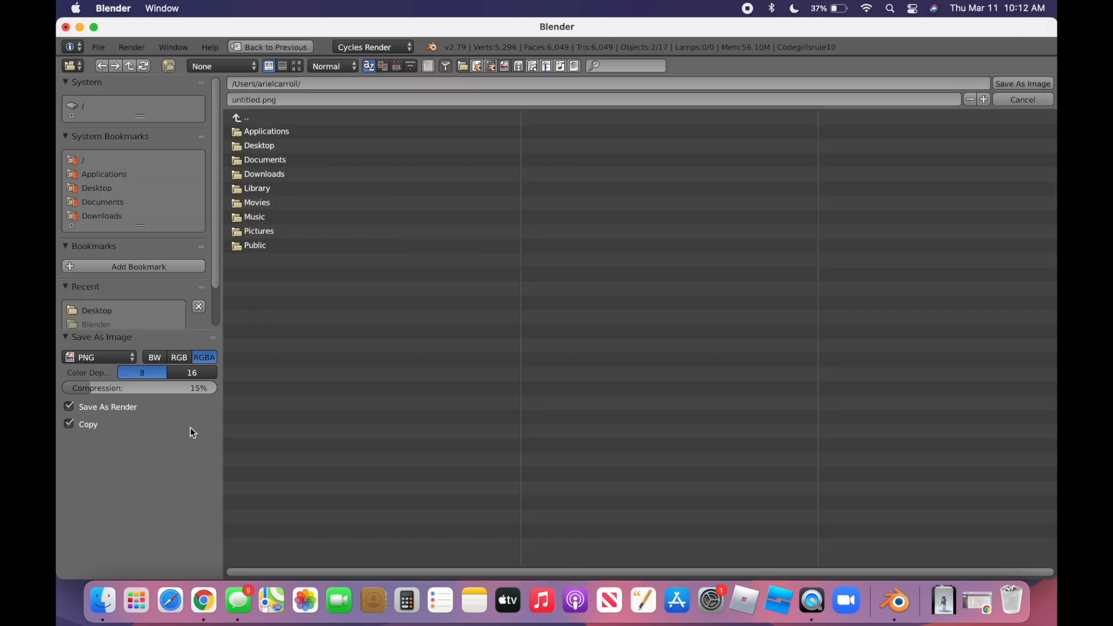
click(266, 98)
text(t)
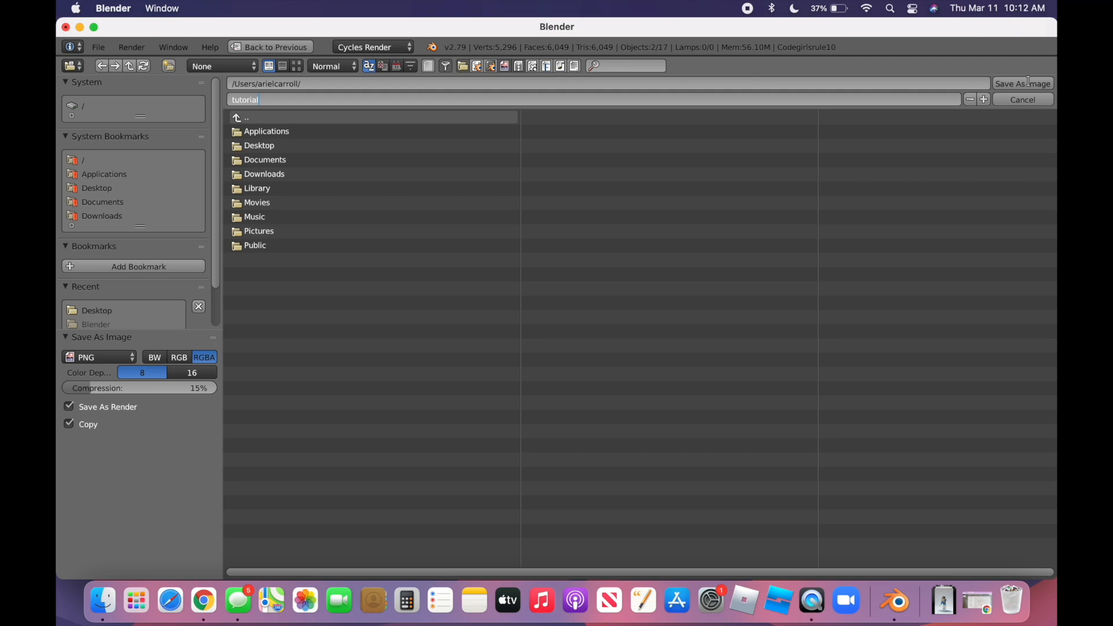
text(utorial)
click(318, 145)
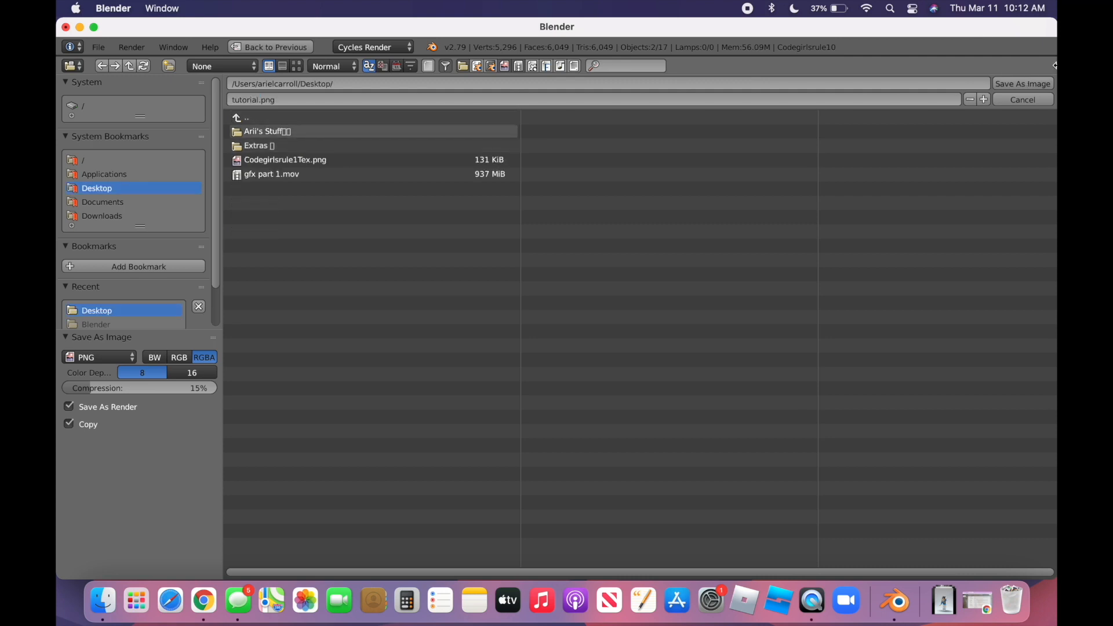
click(1023, 82)
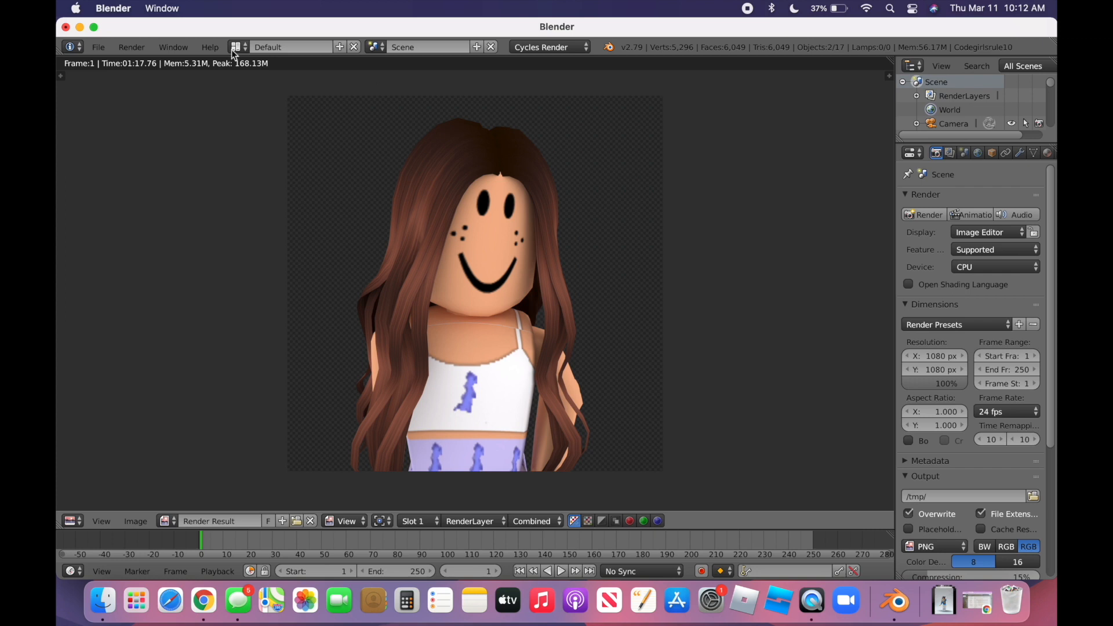
Step: Minimize the Blender window and open tutorial.png from the desktop in Preview
click(79, 27)
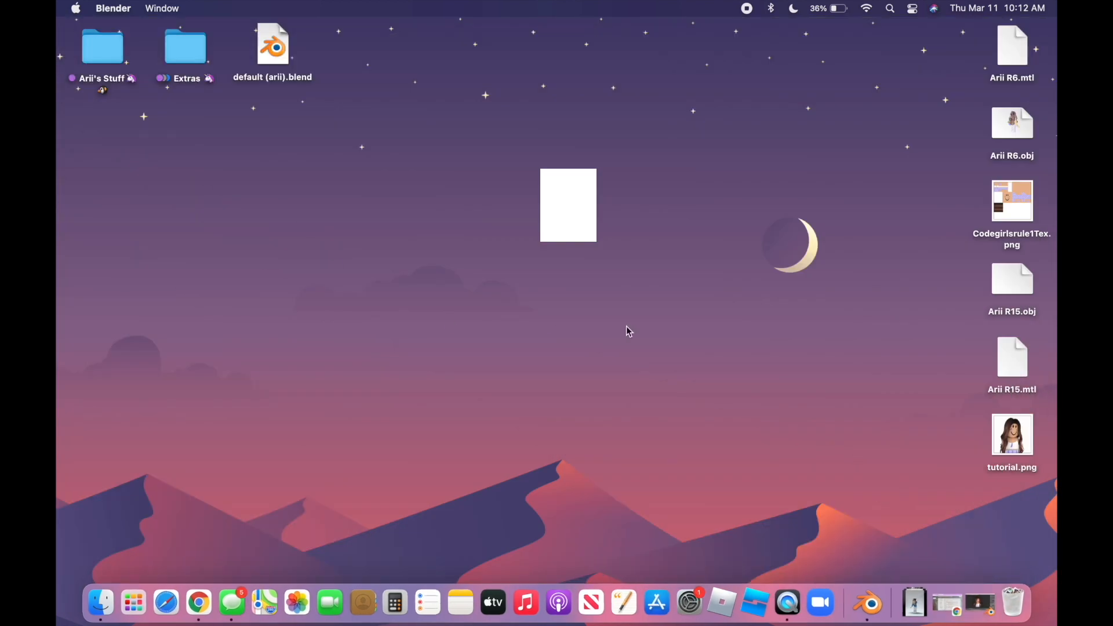
double_click(1011, 436)
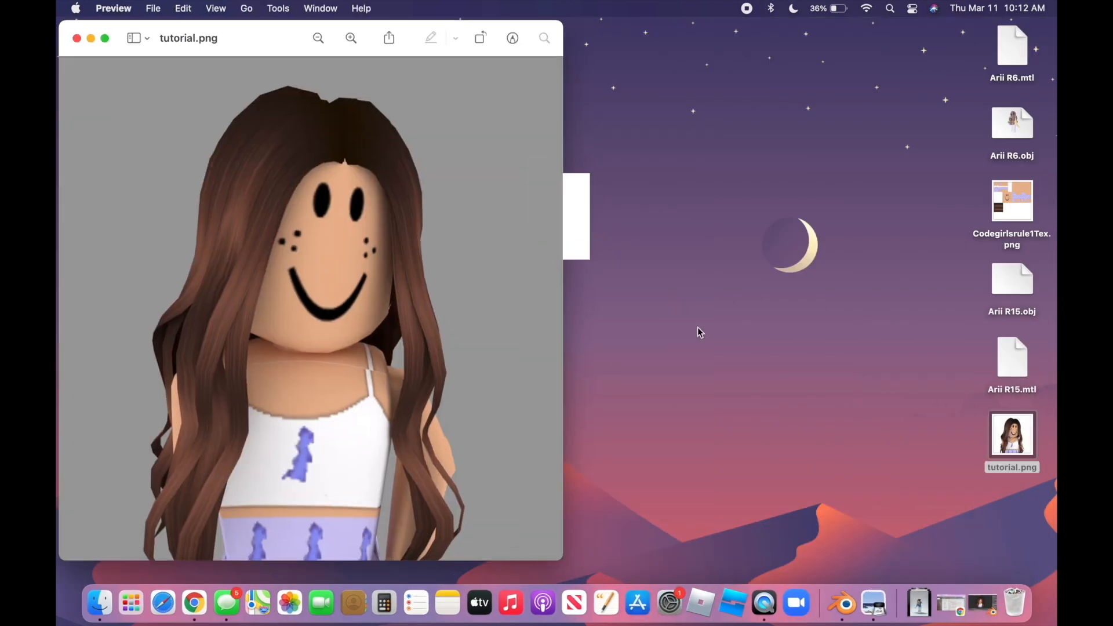